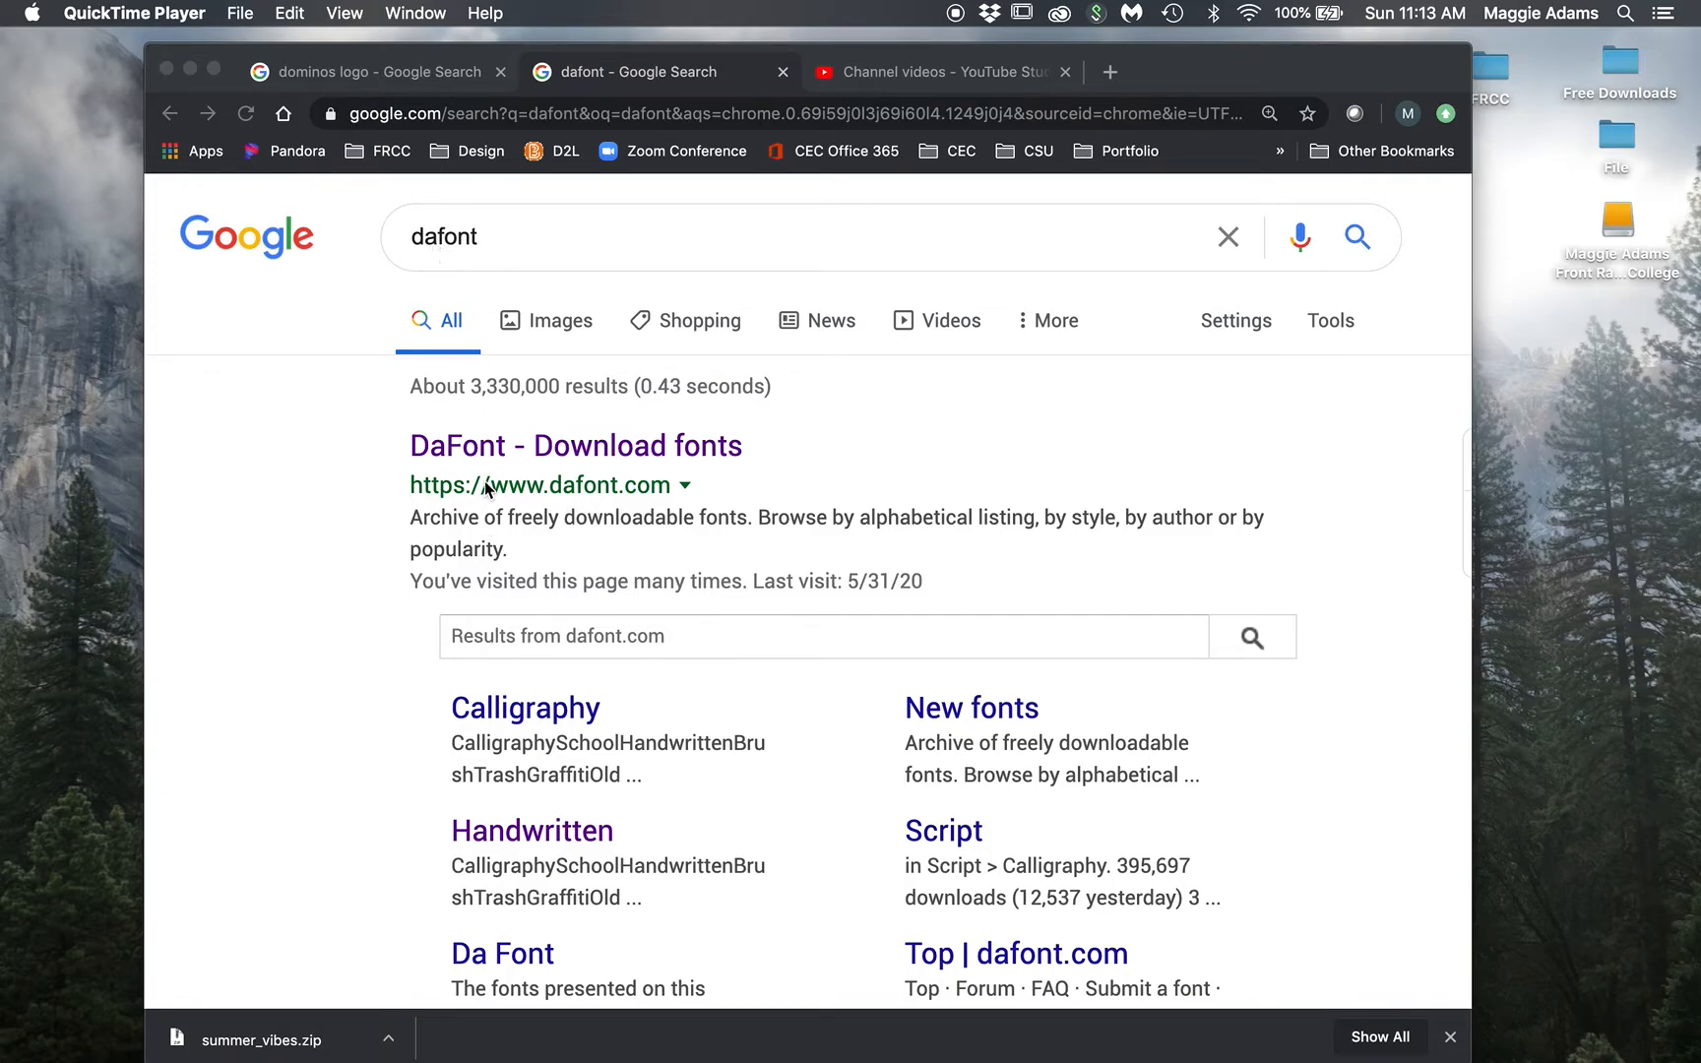
Step: Open the 'DaFont - Download fonts' result from the Google 'dafont' results
click(482, 448)
click(482, 448)
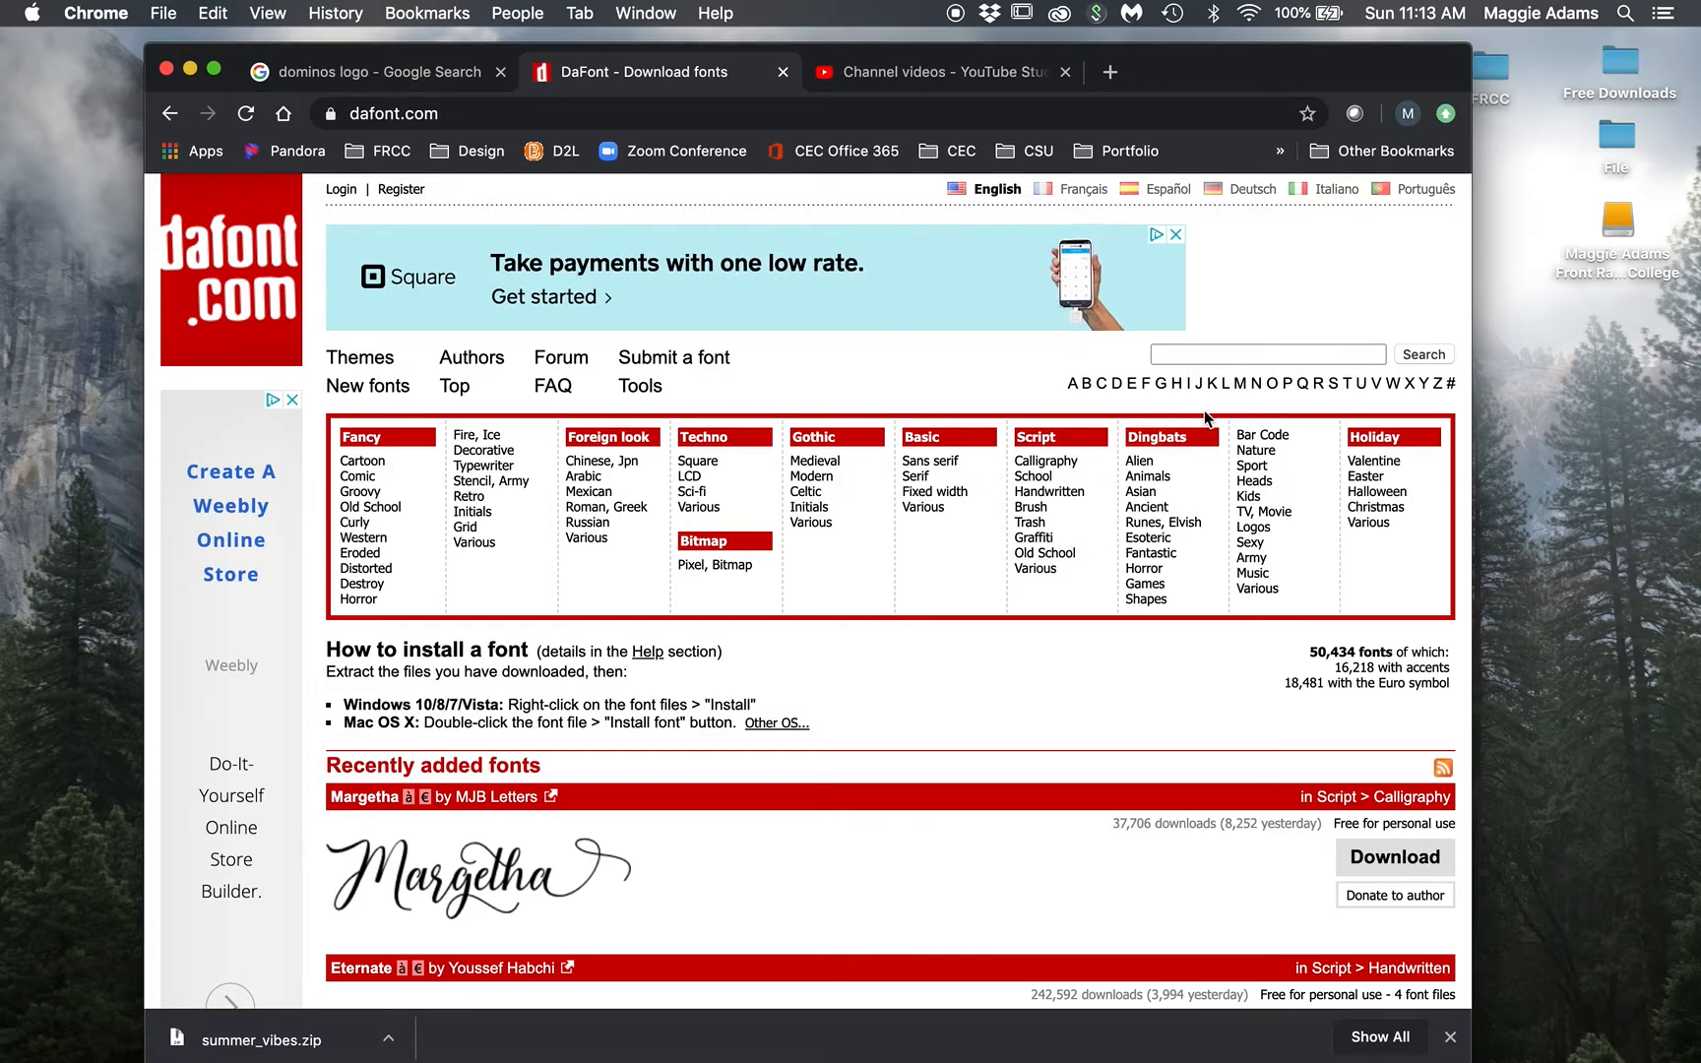
Step: Dismiss DaFont's search suggestions and open a new tab on Google's start page
click(1198, 358)
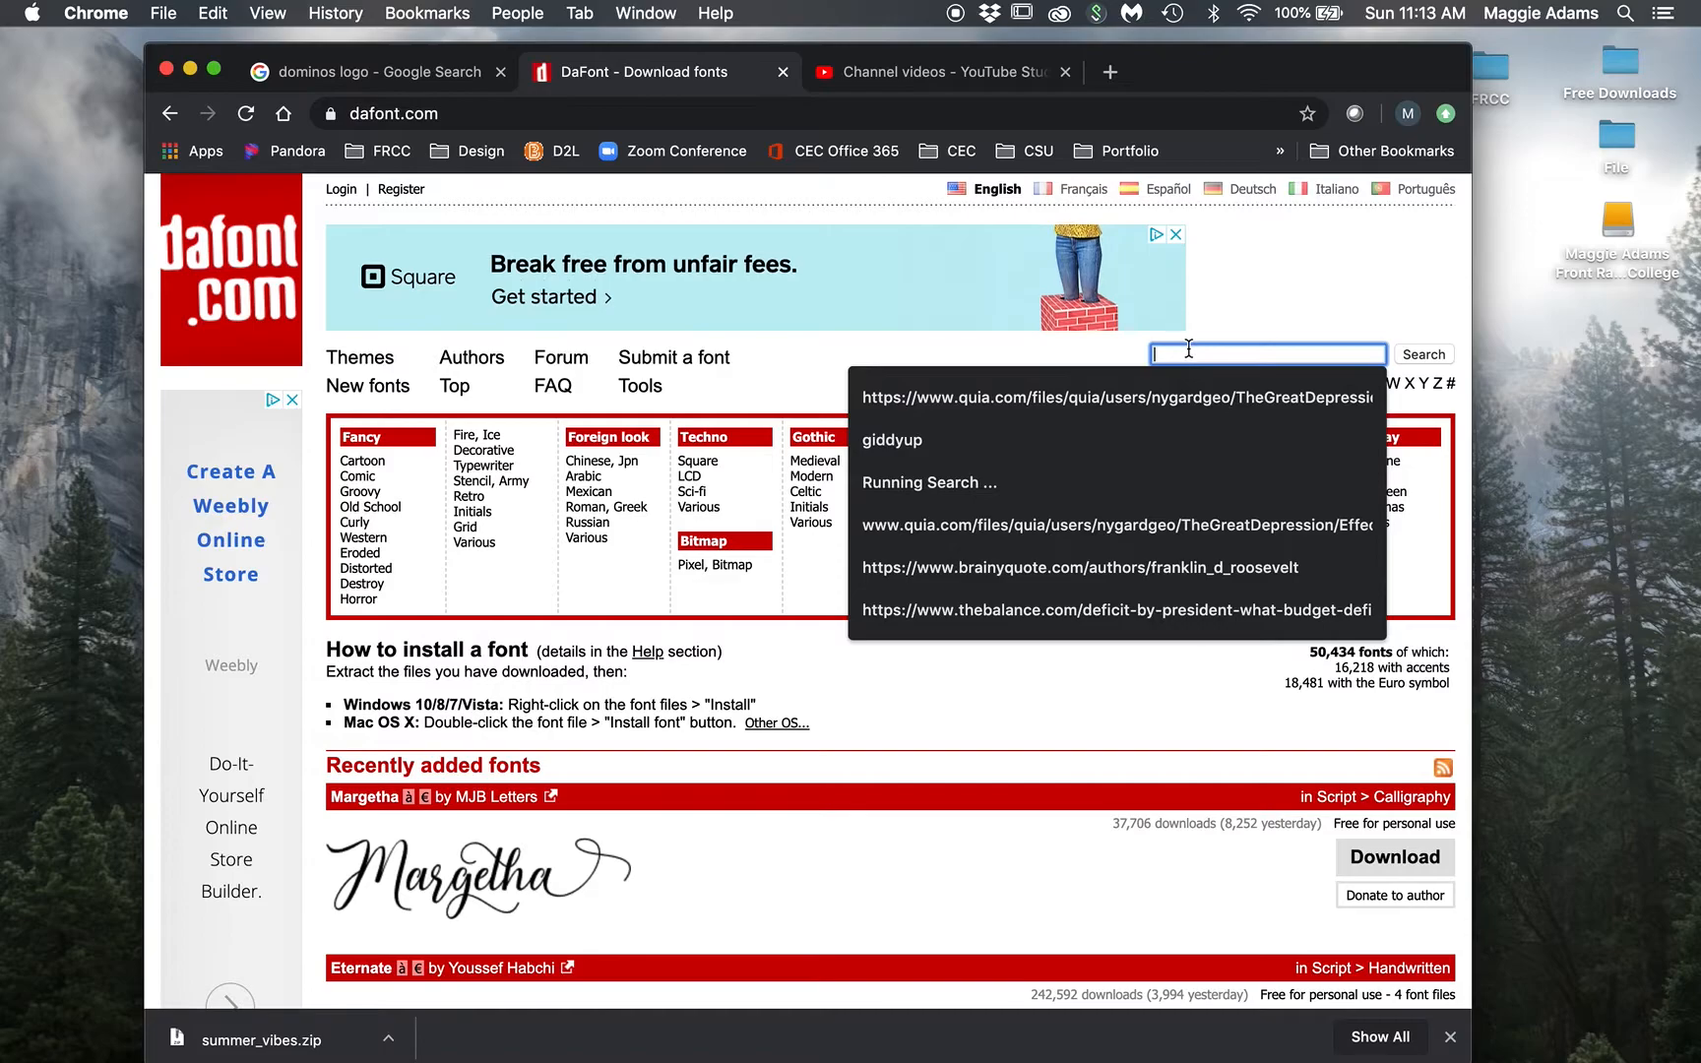
click(1216, 314)
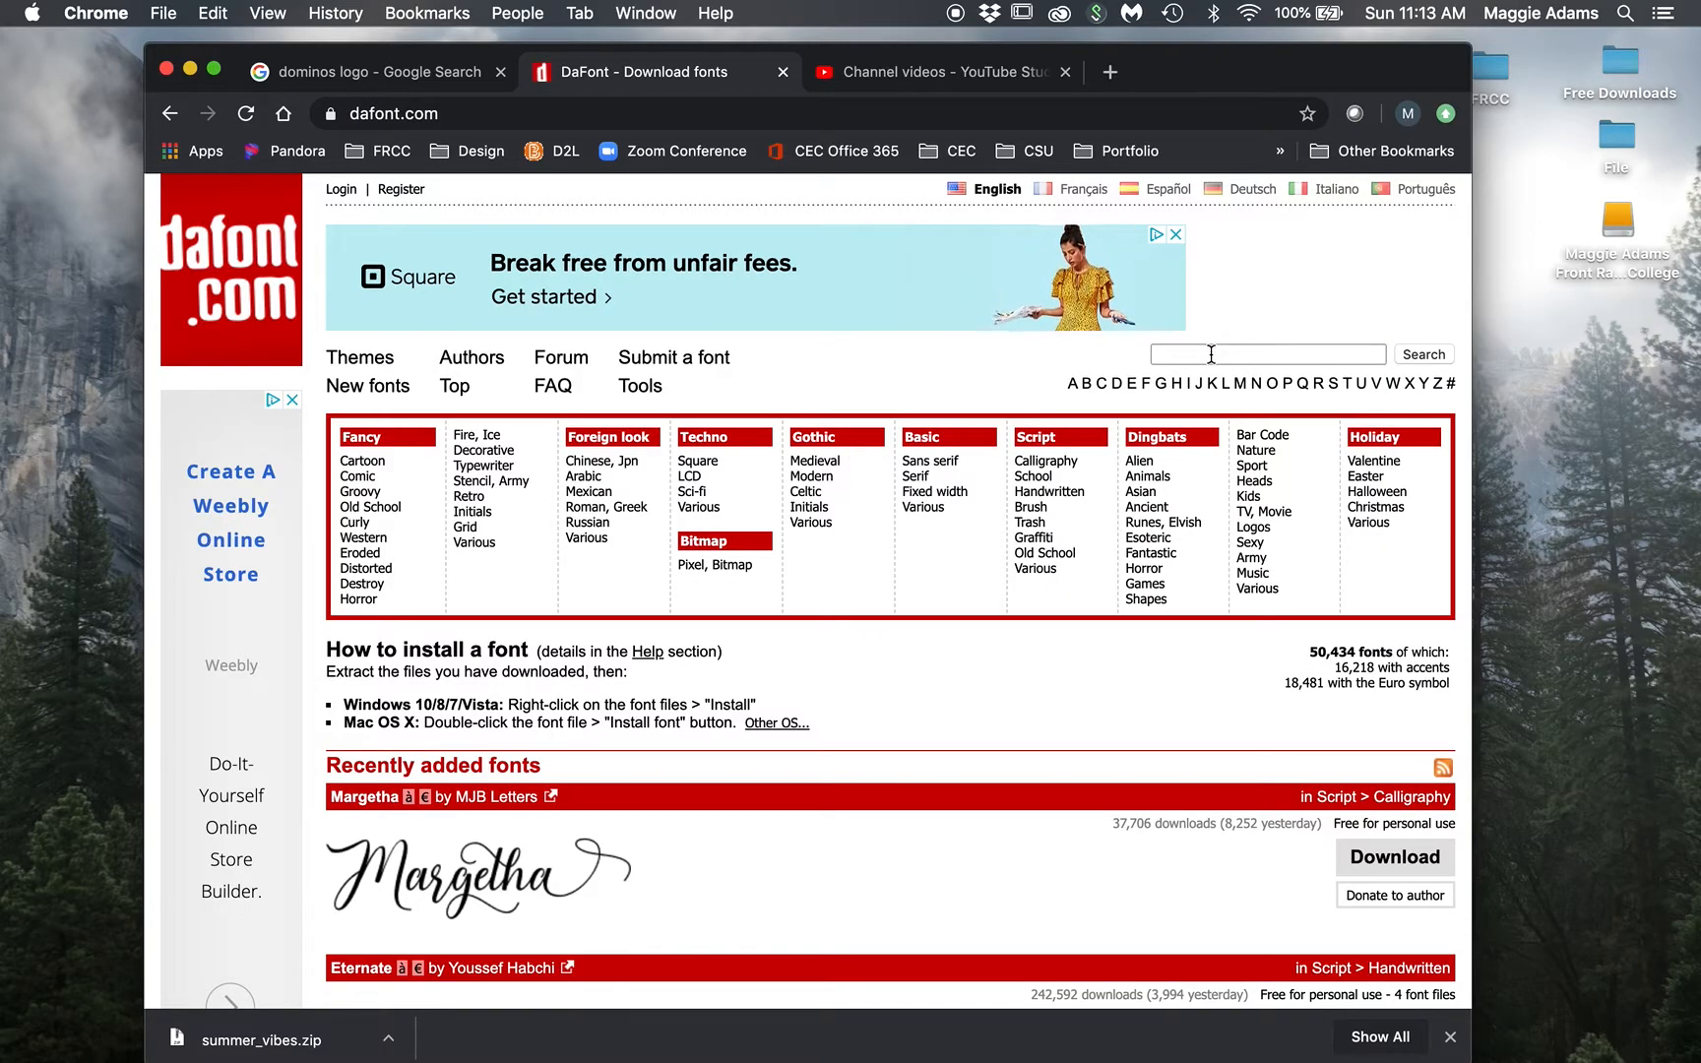
click(1110, 71)
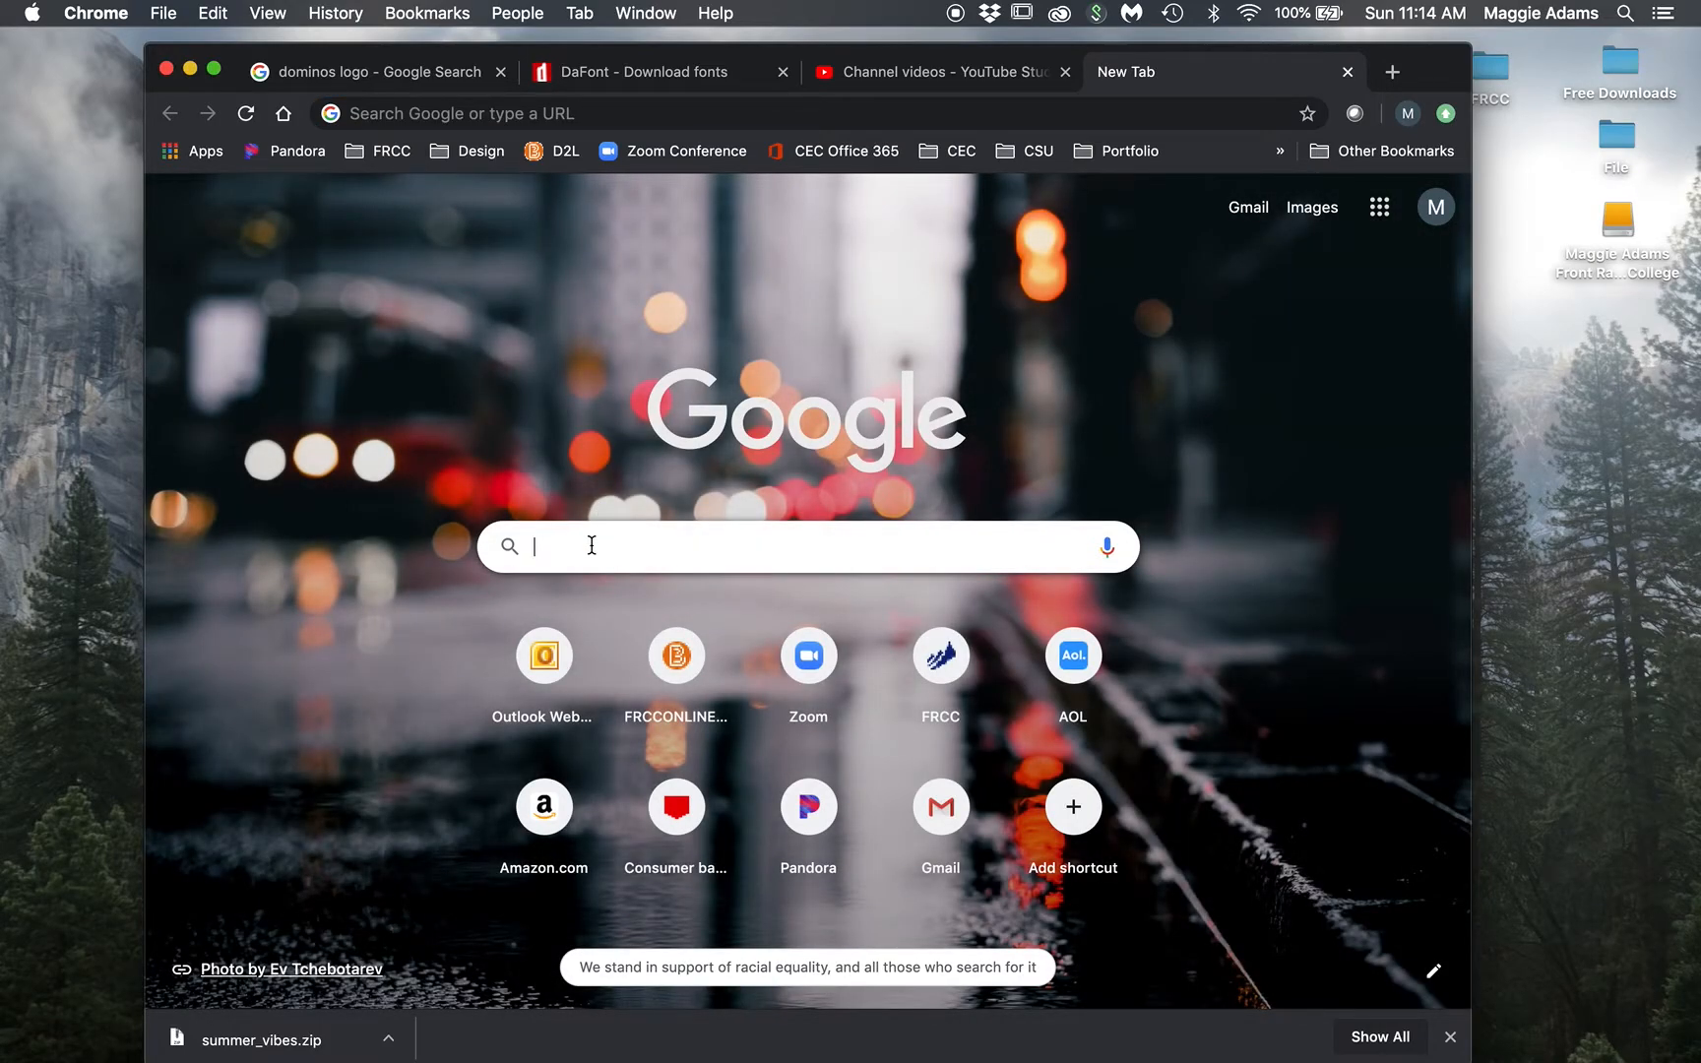
Step: Search Google for 'fun free font design', skim the results, then close that tab
click(592, 546)
text(fun)
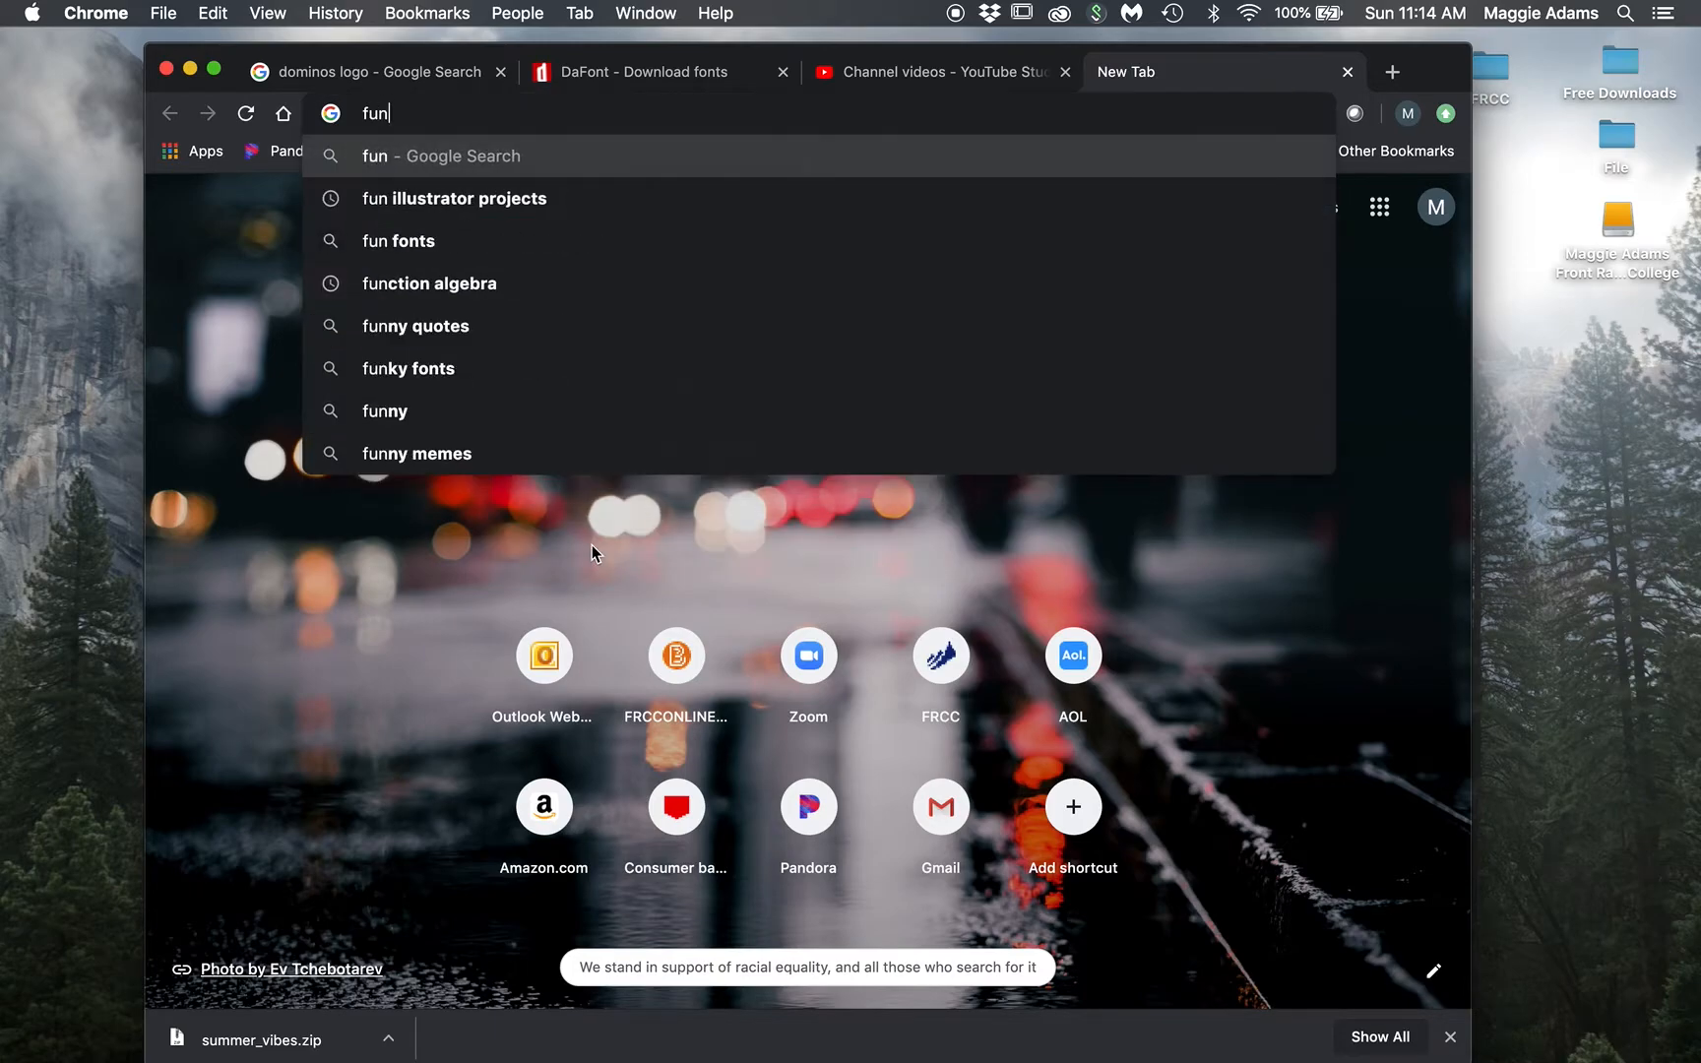
text( font free)
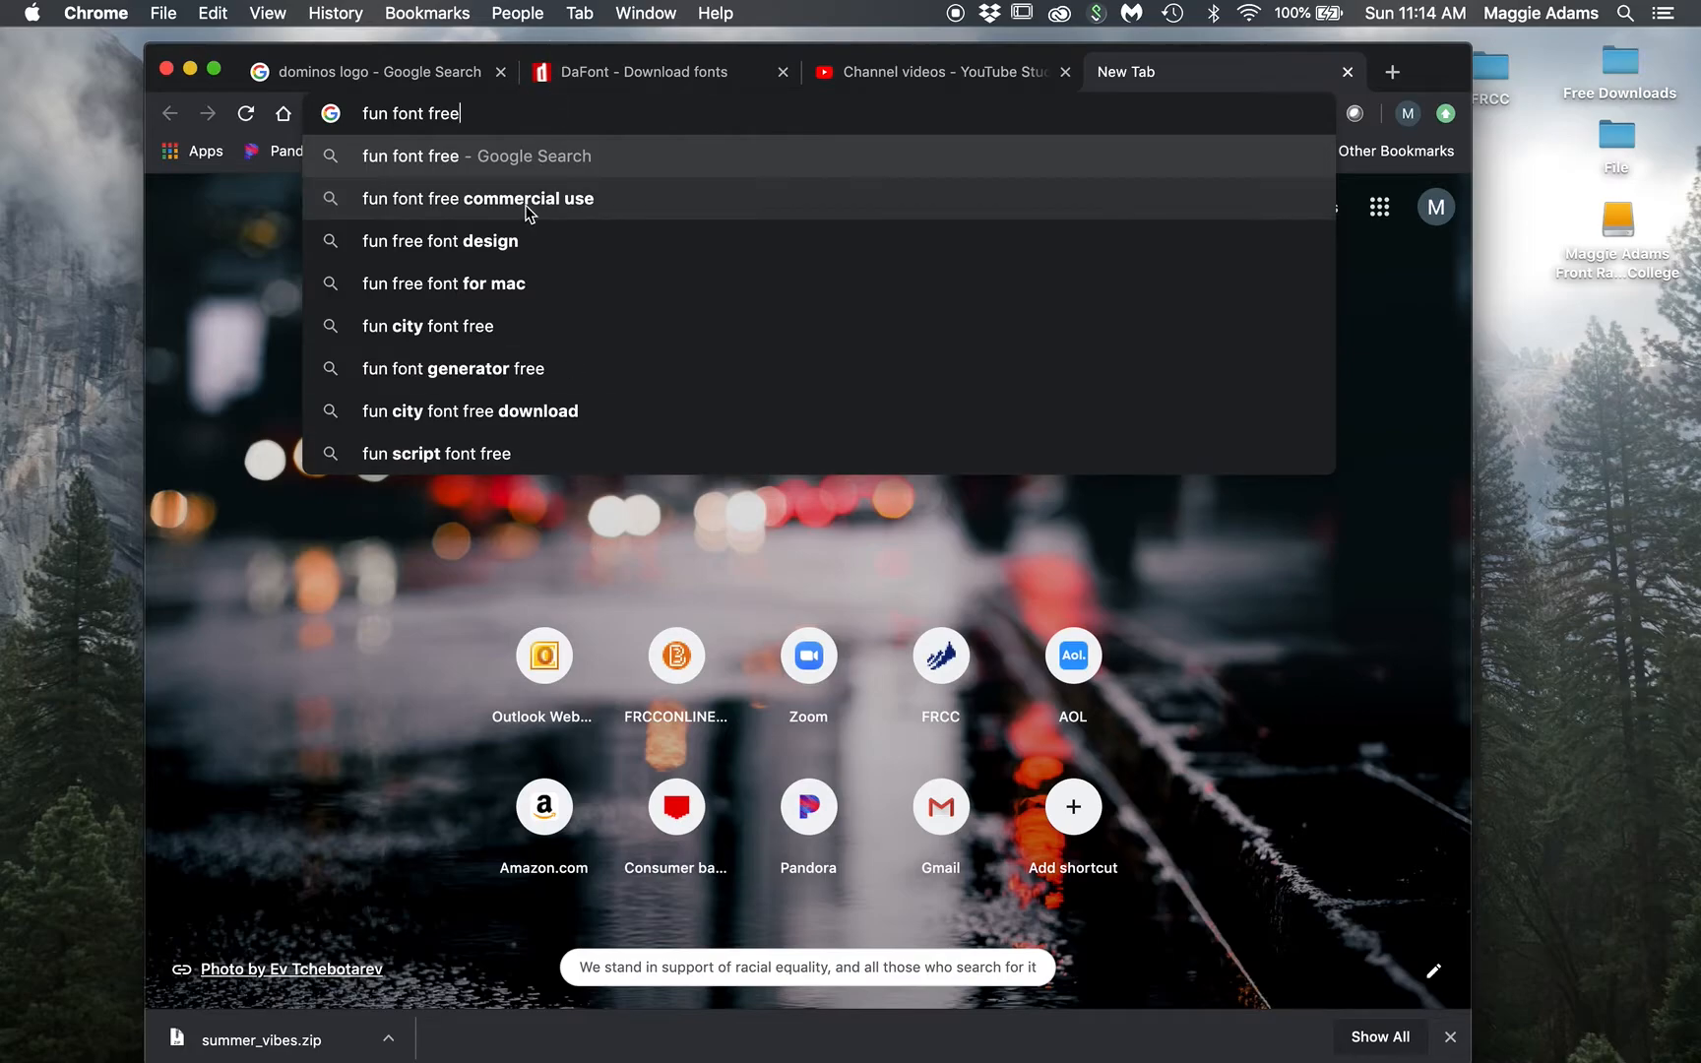
click(472, 248)
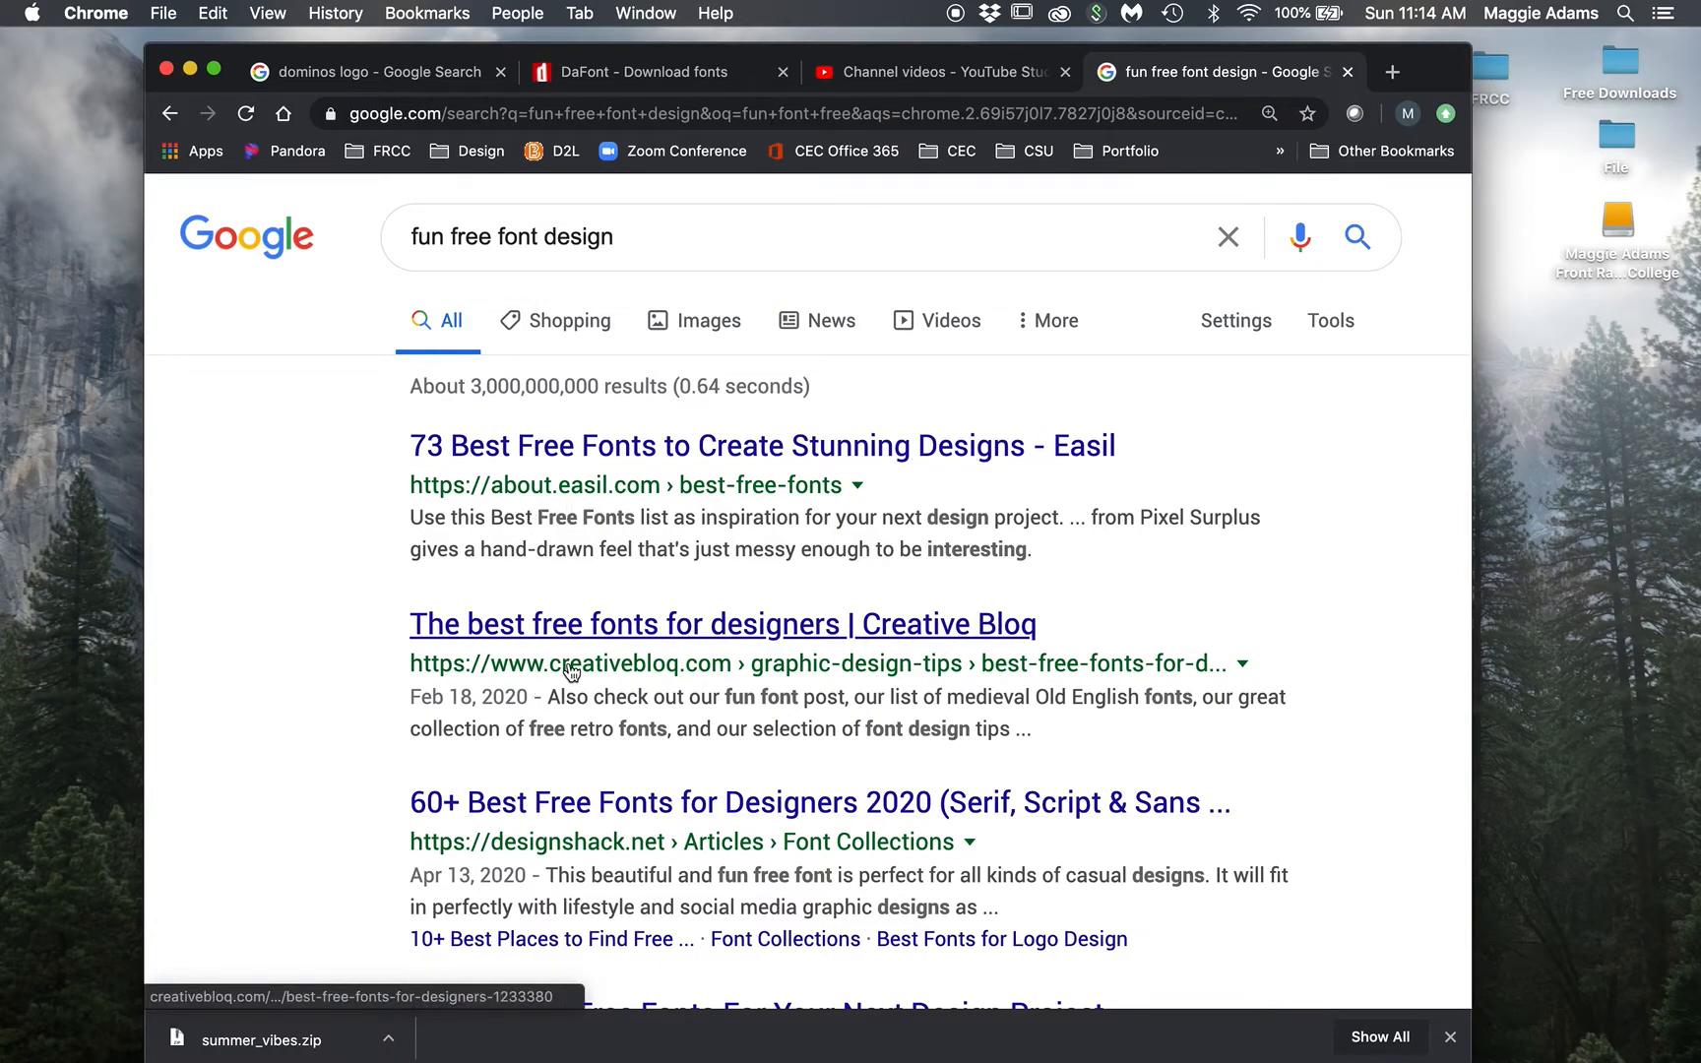
scroll(571, 672, down, 5)
scroll(569, 675, up, 5)
click(1348, 72)
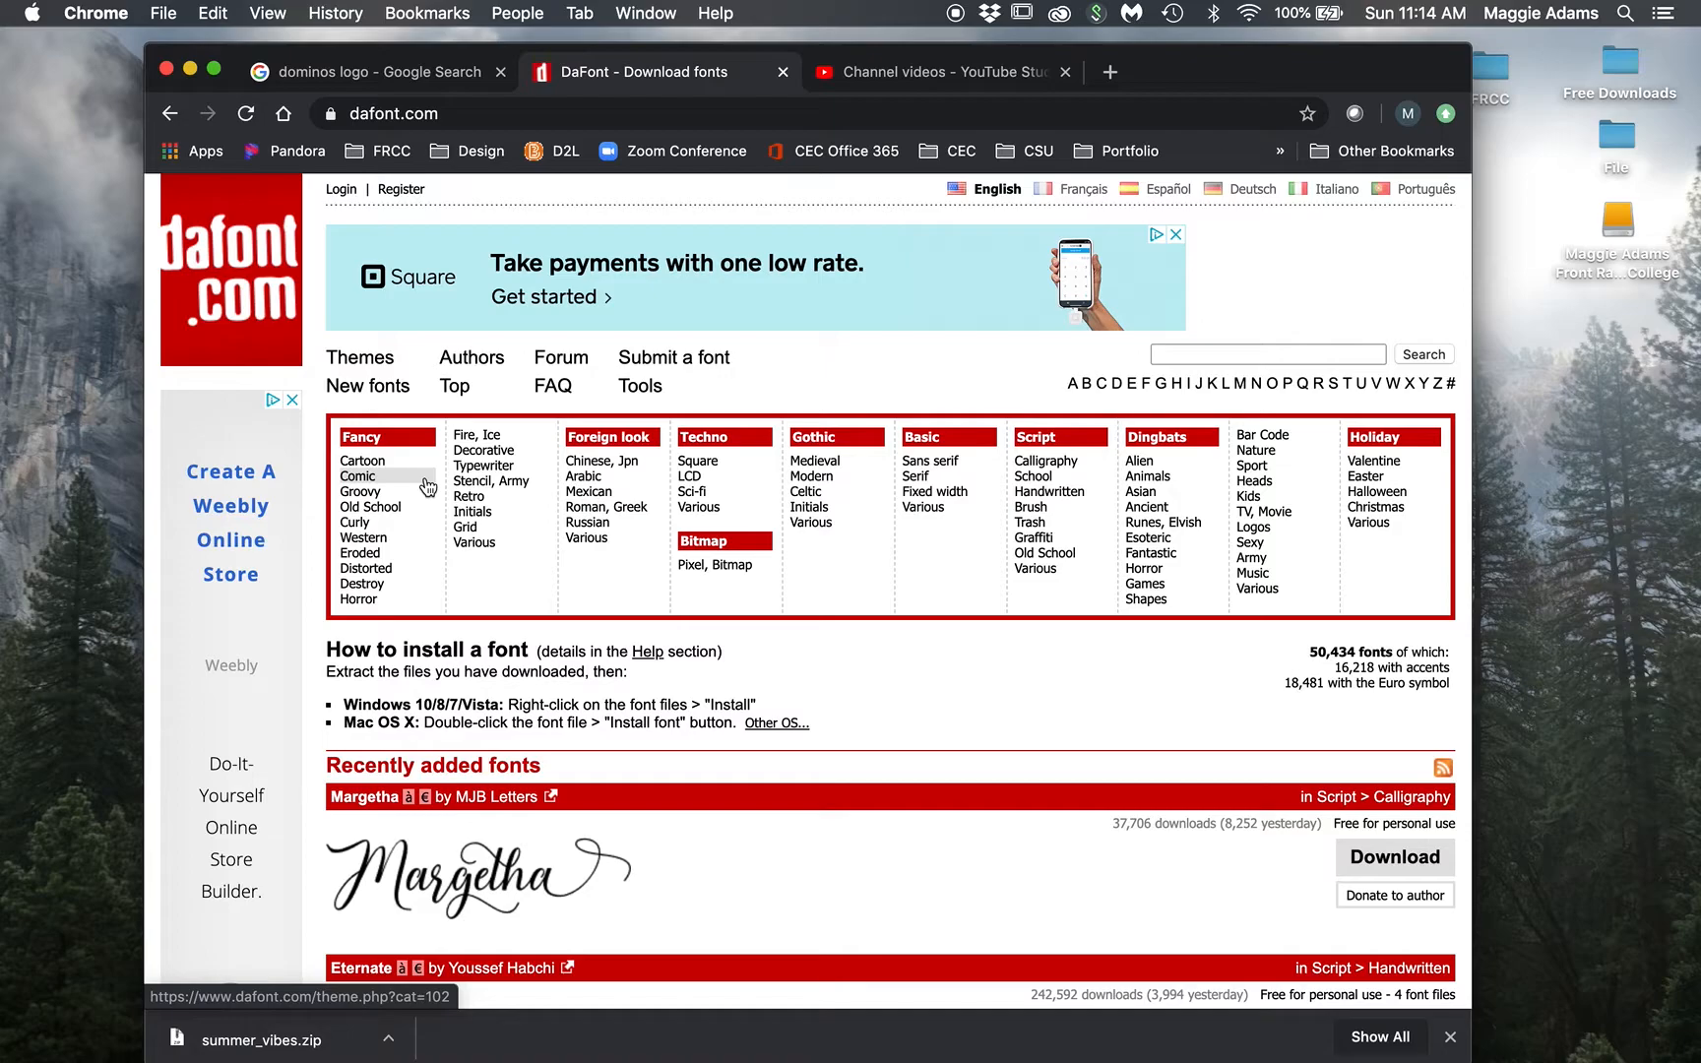
Step: List DaFont's Handwritten script fonts previewed as 'School Fun', 50 fonts per page
click(1078, 491)
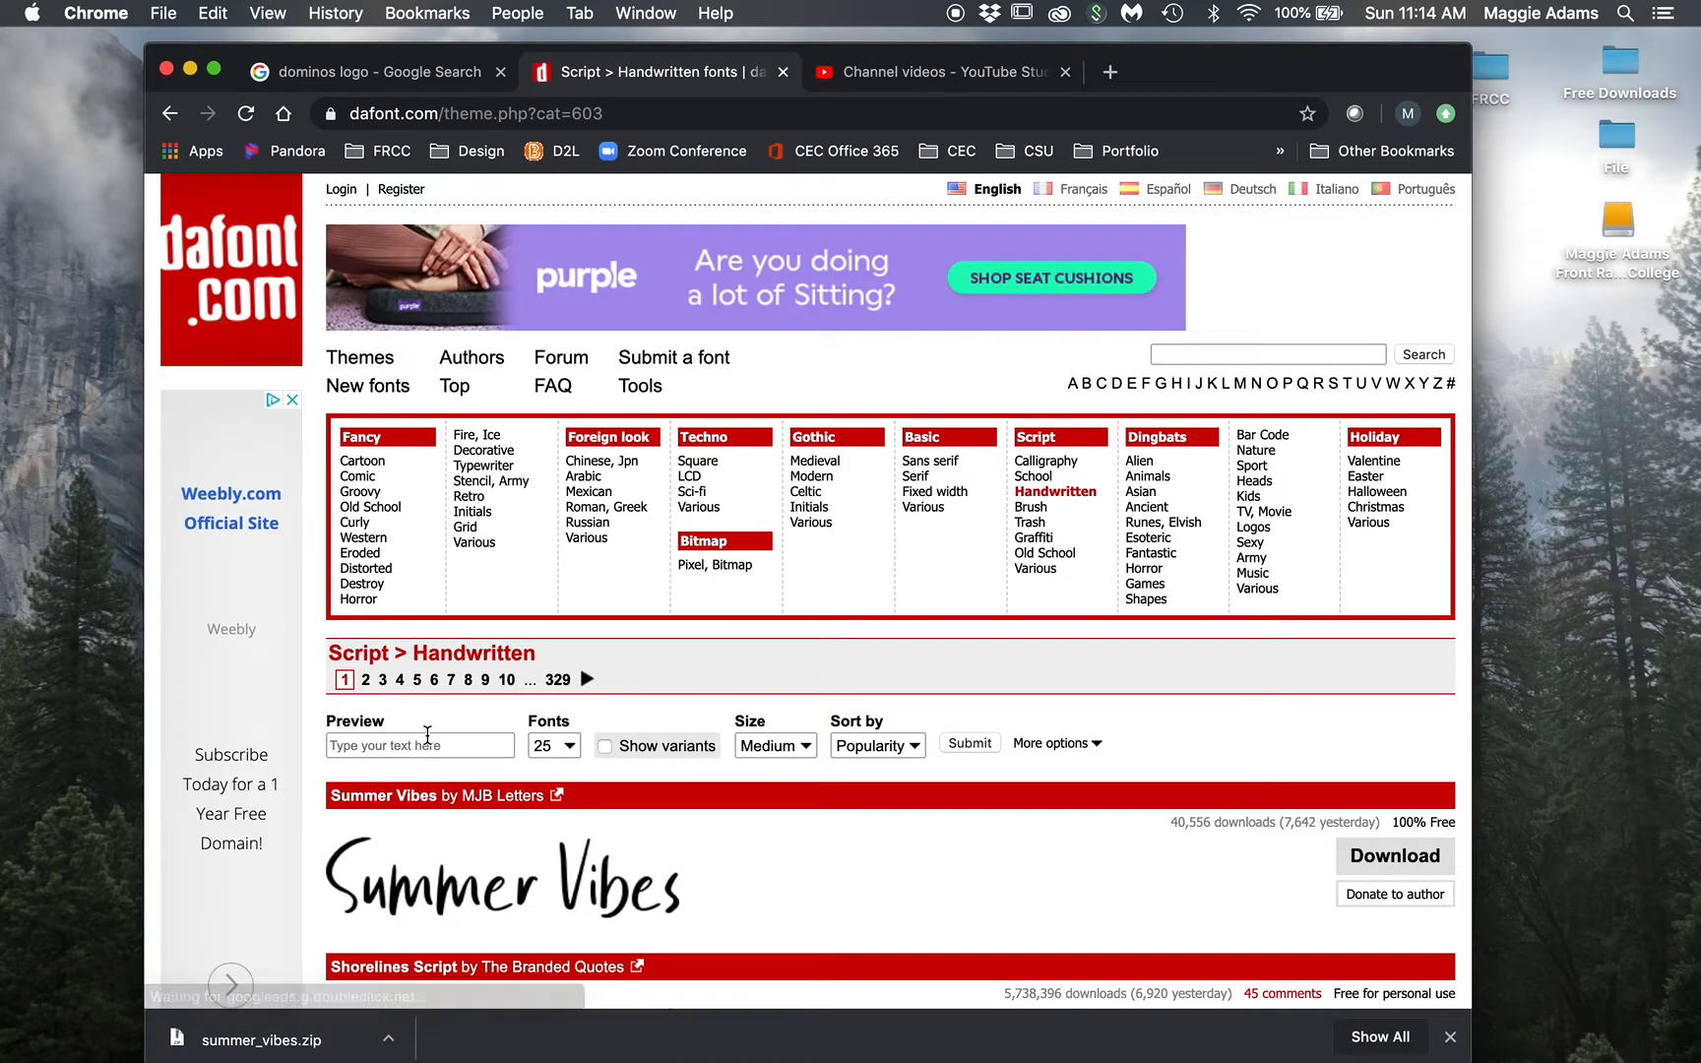
click(427, 734)
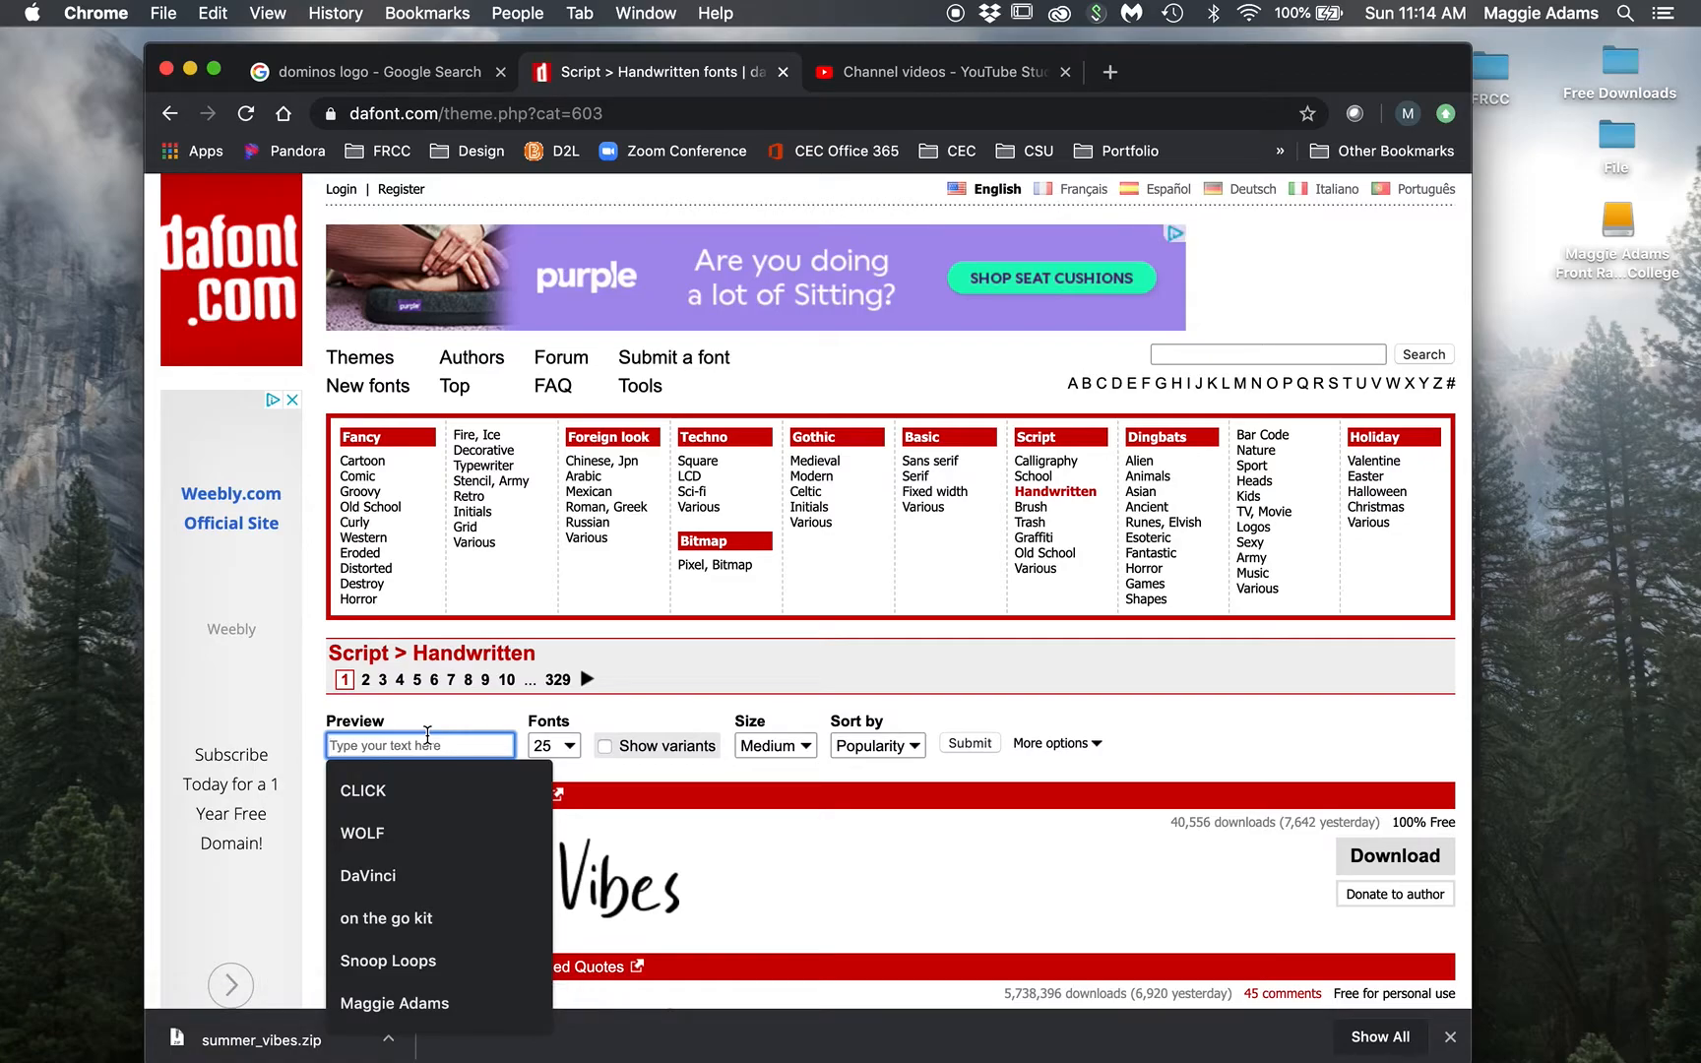
text(School Fun)
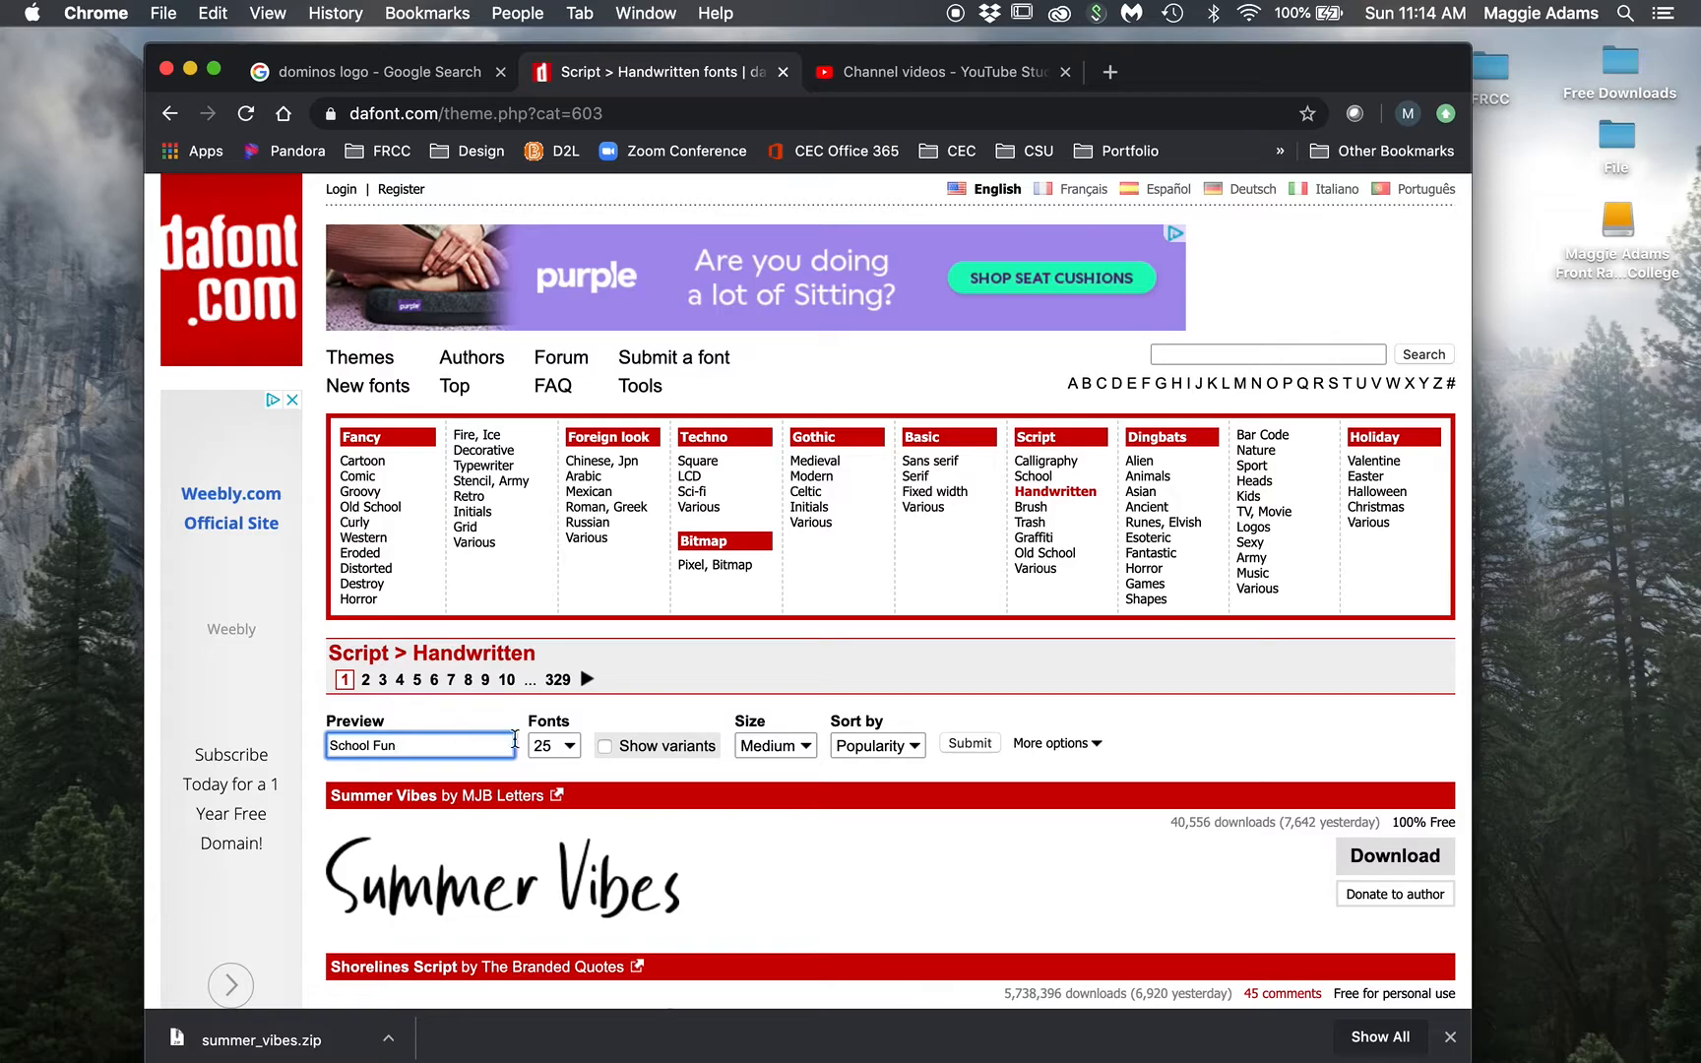
click(567, 746)
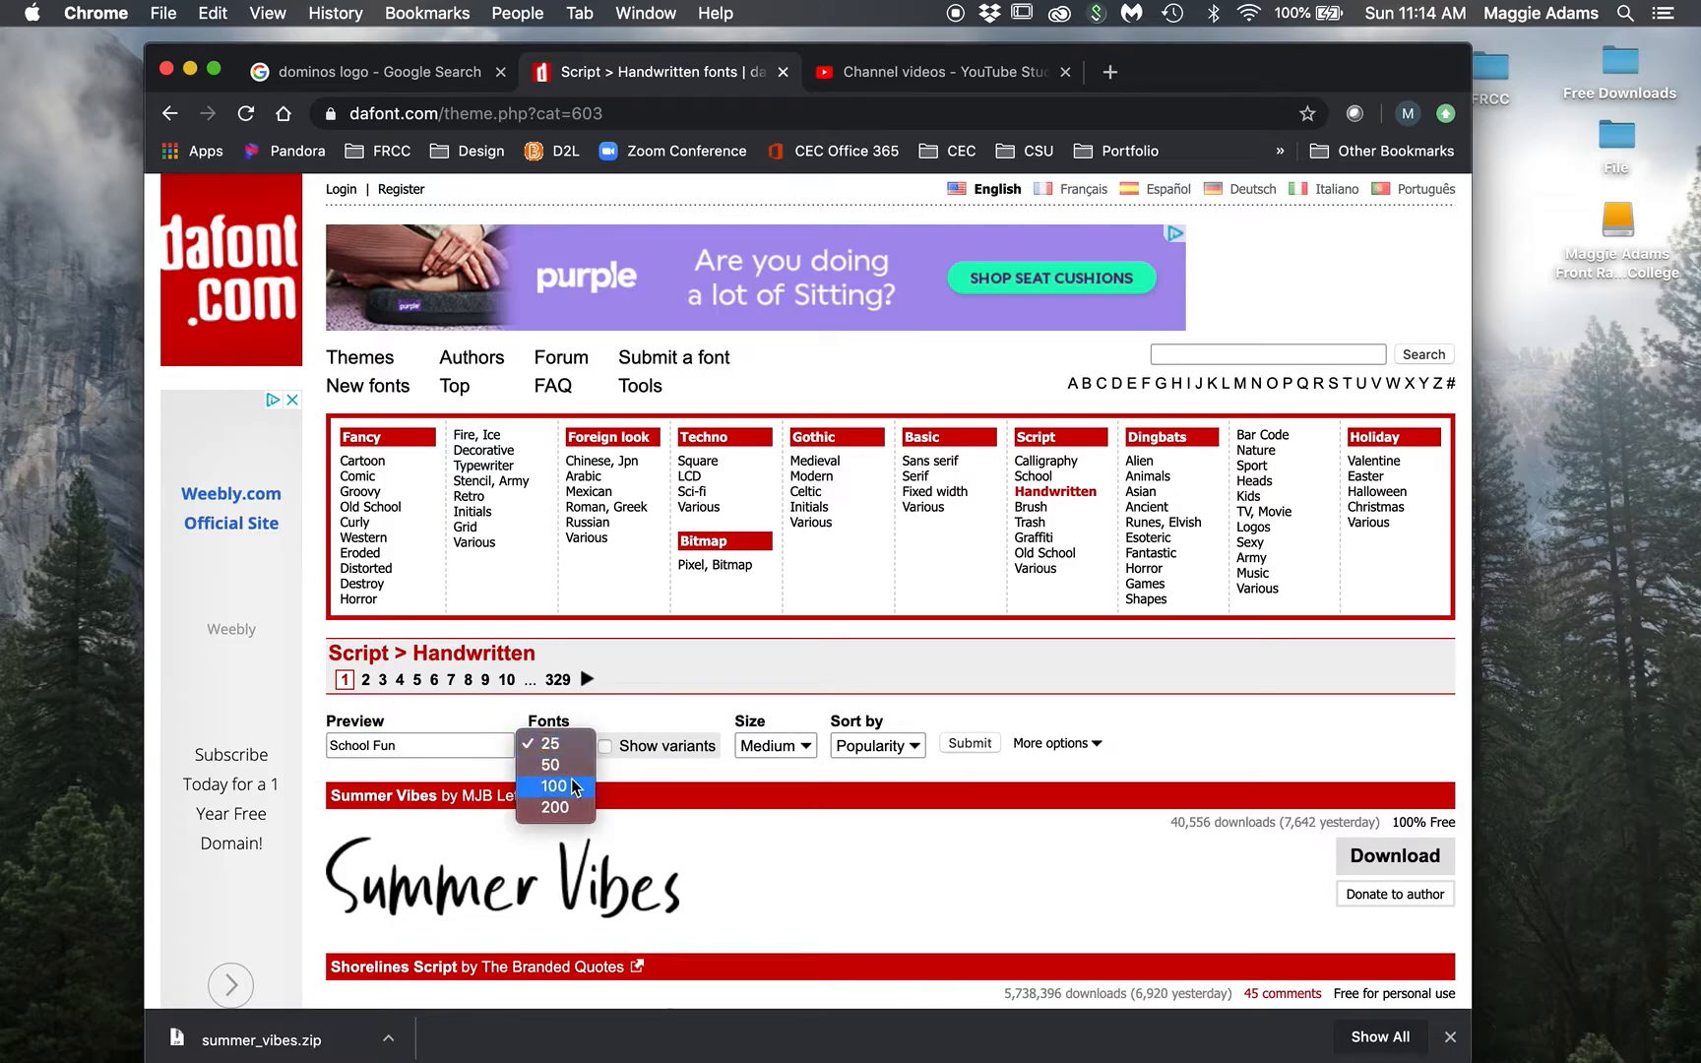
click(571, 765)
key(Return)
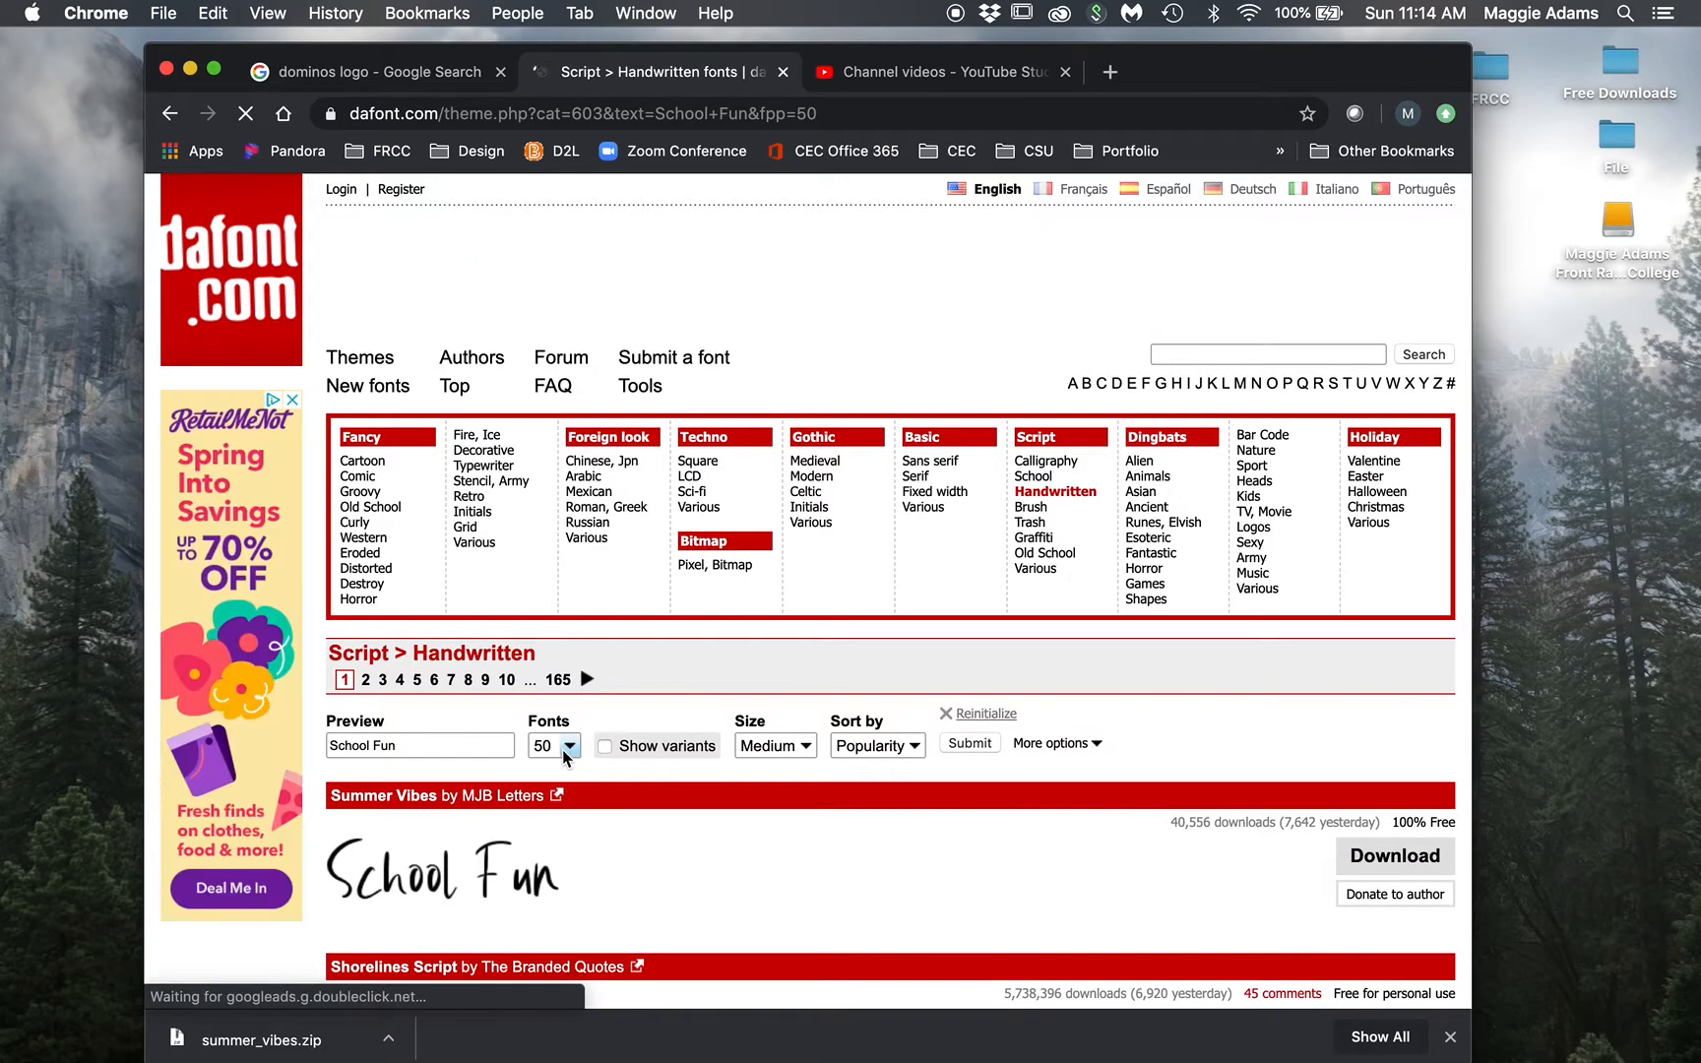
Step: Scroll through the School Fun previews and close the sidebar advertisement
scroll(559, 746, down, 3)
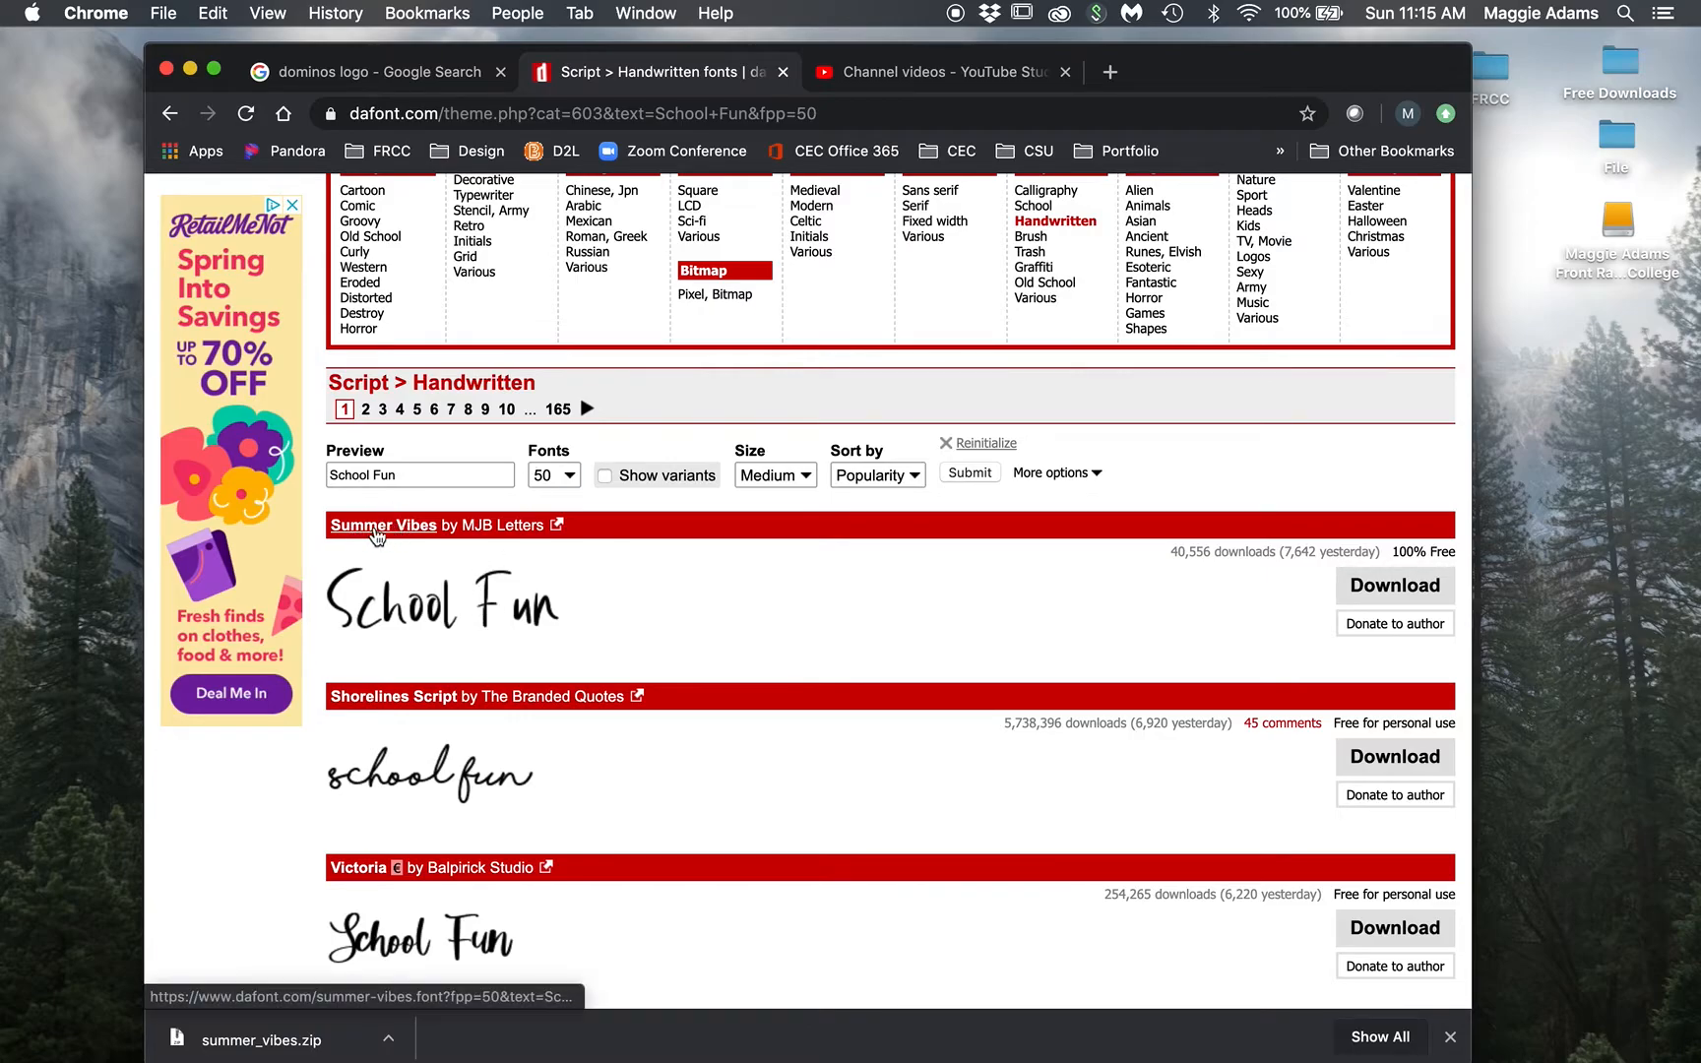
scroll(421, 612, down, 2)
scroll(421, 612, down, 2)
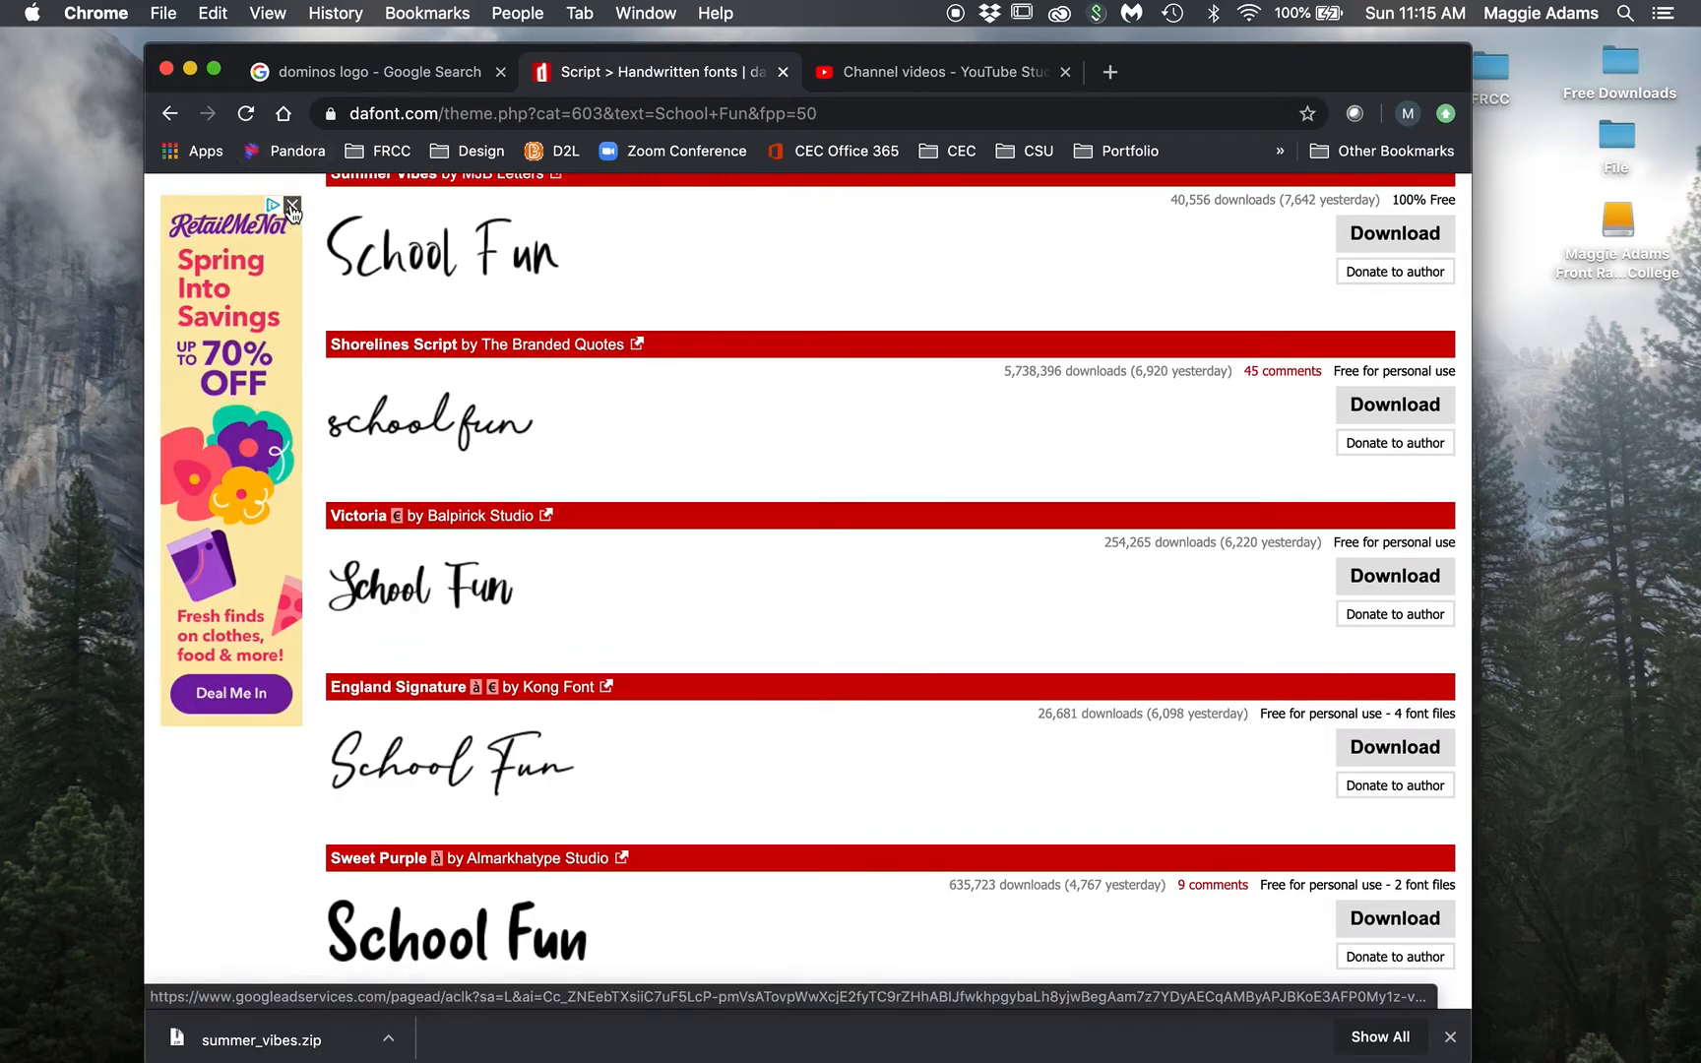
click(293, 207)
Step: Scroll down to the Chrysante font and download it as chrysante.zip
scroll(445, 631, down, 3)
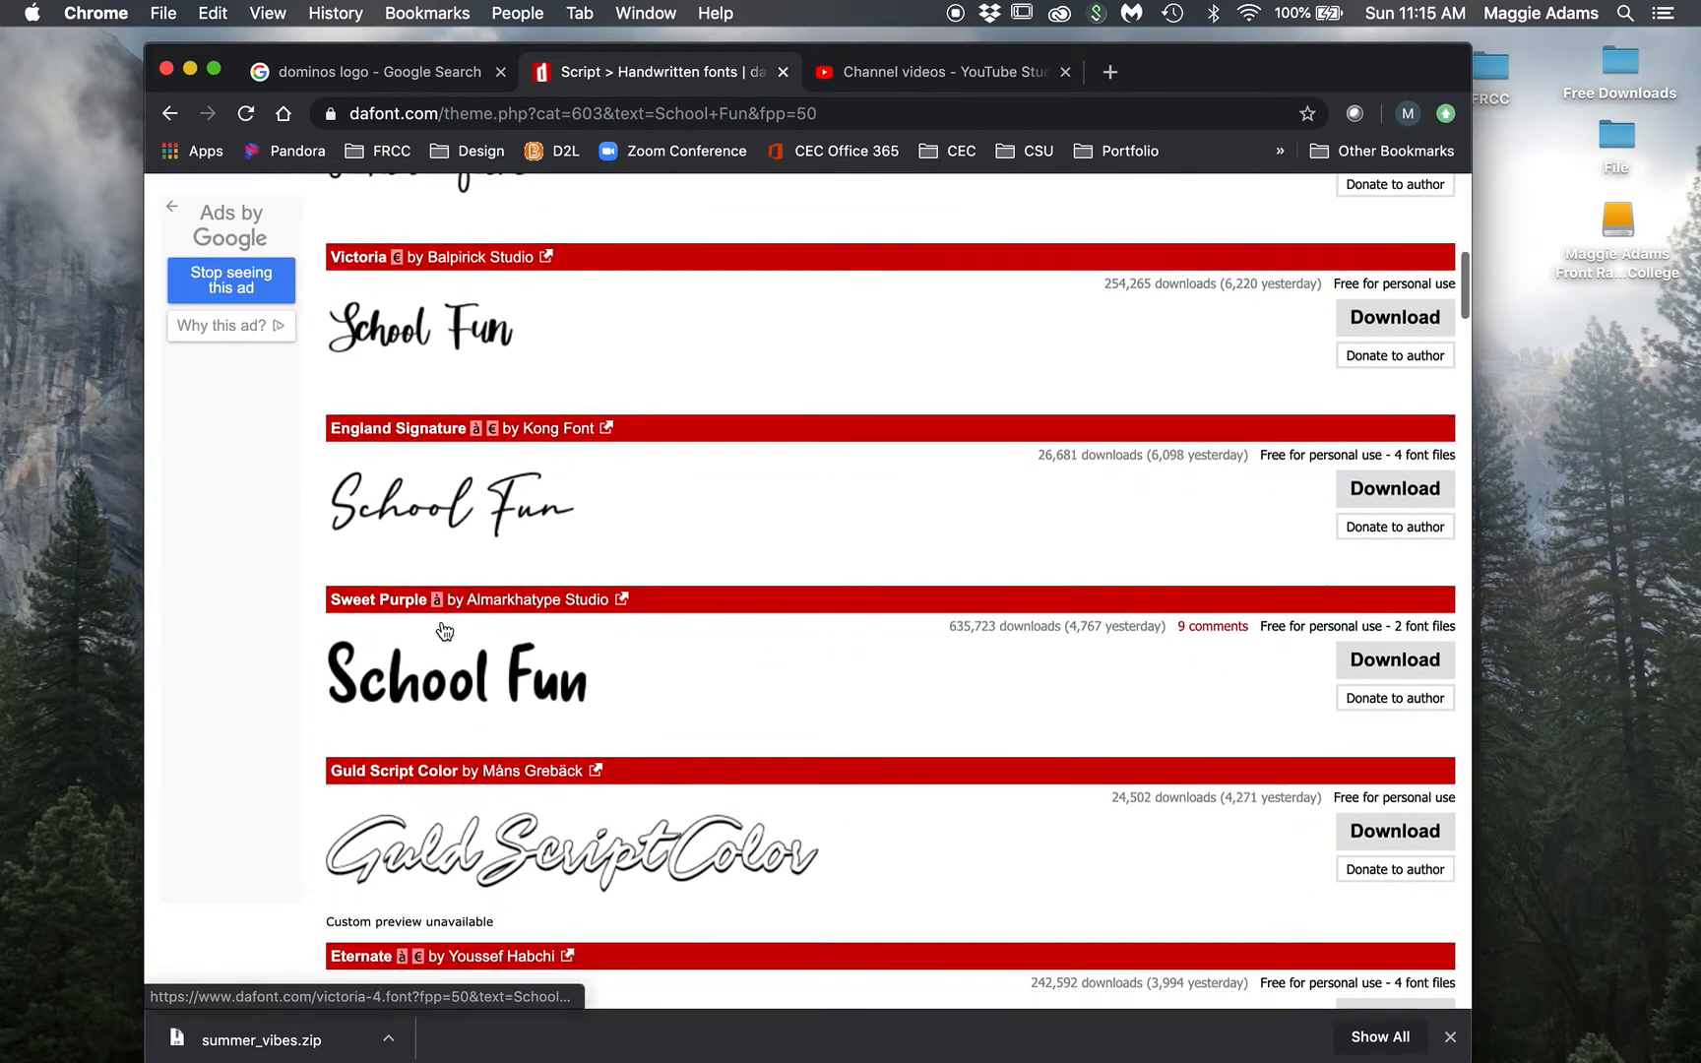
scroll(445, 631, down, 5)
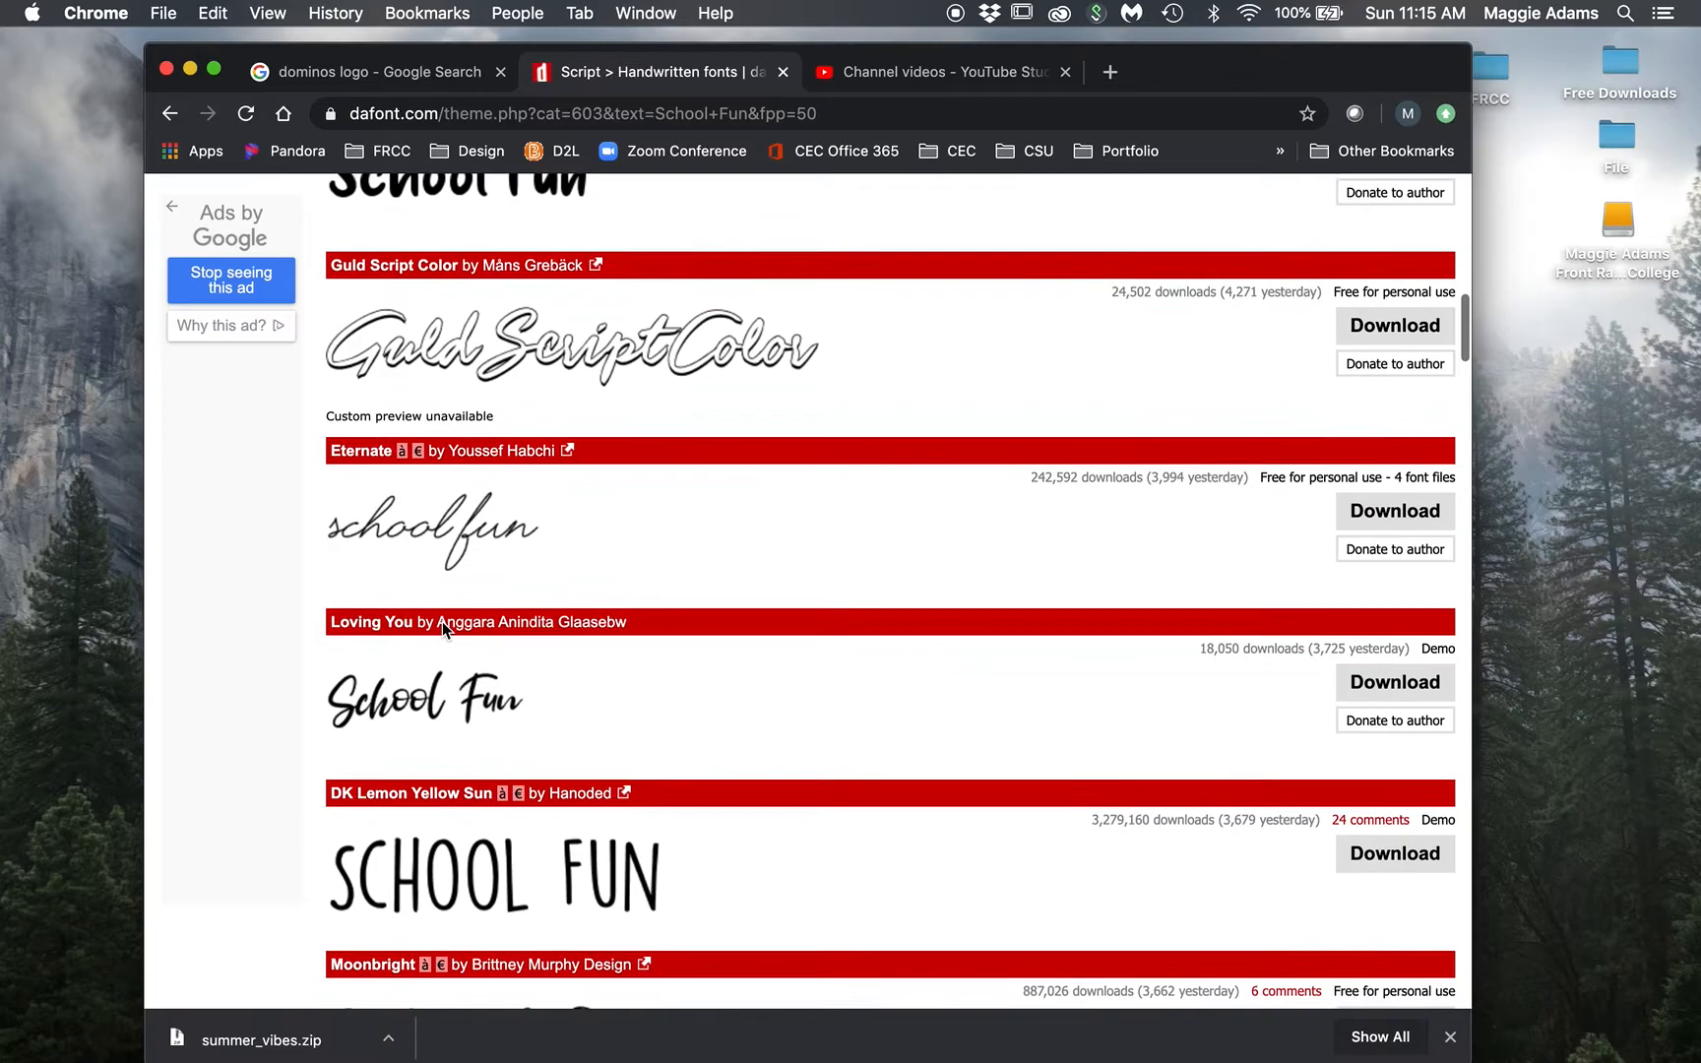
scroll(1037, 642, down, 3)
scroll(1035, 645, down, 4)
scroll(1037, 644, down, 2)
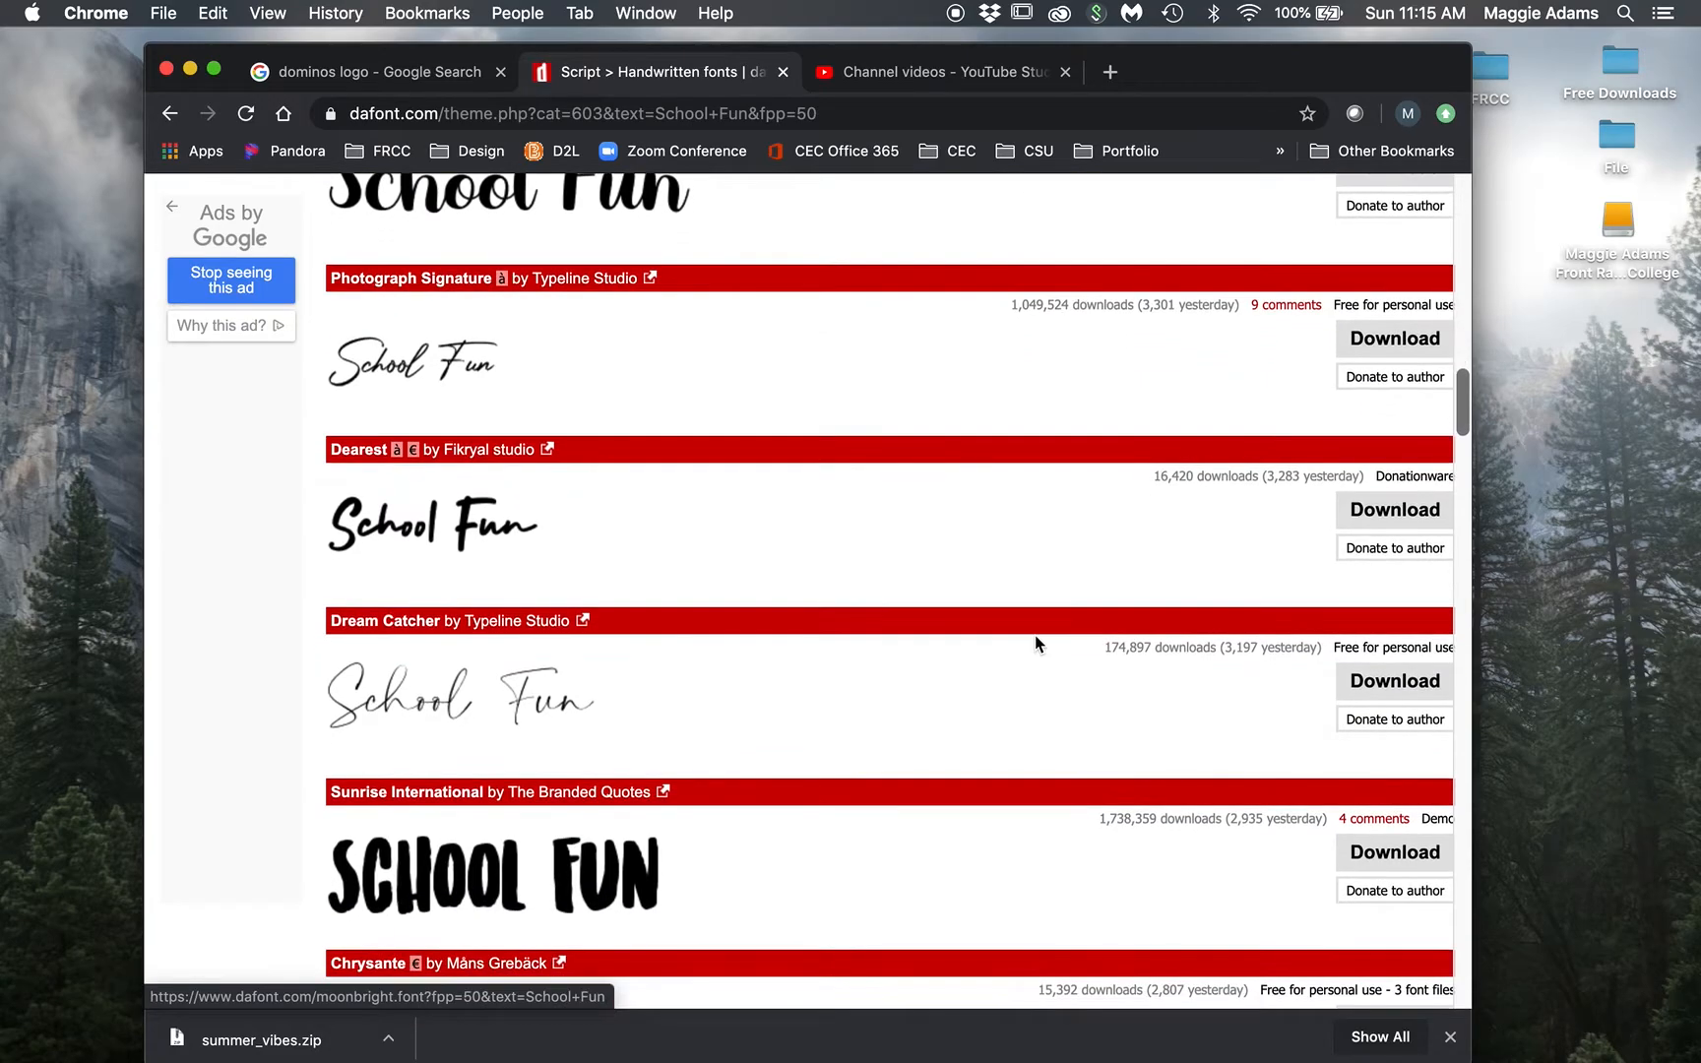
scroll(1036, 642, down, 4)
scroll(1035, 642, down, 1)
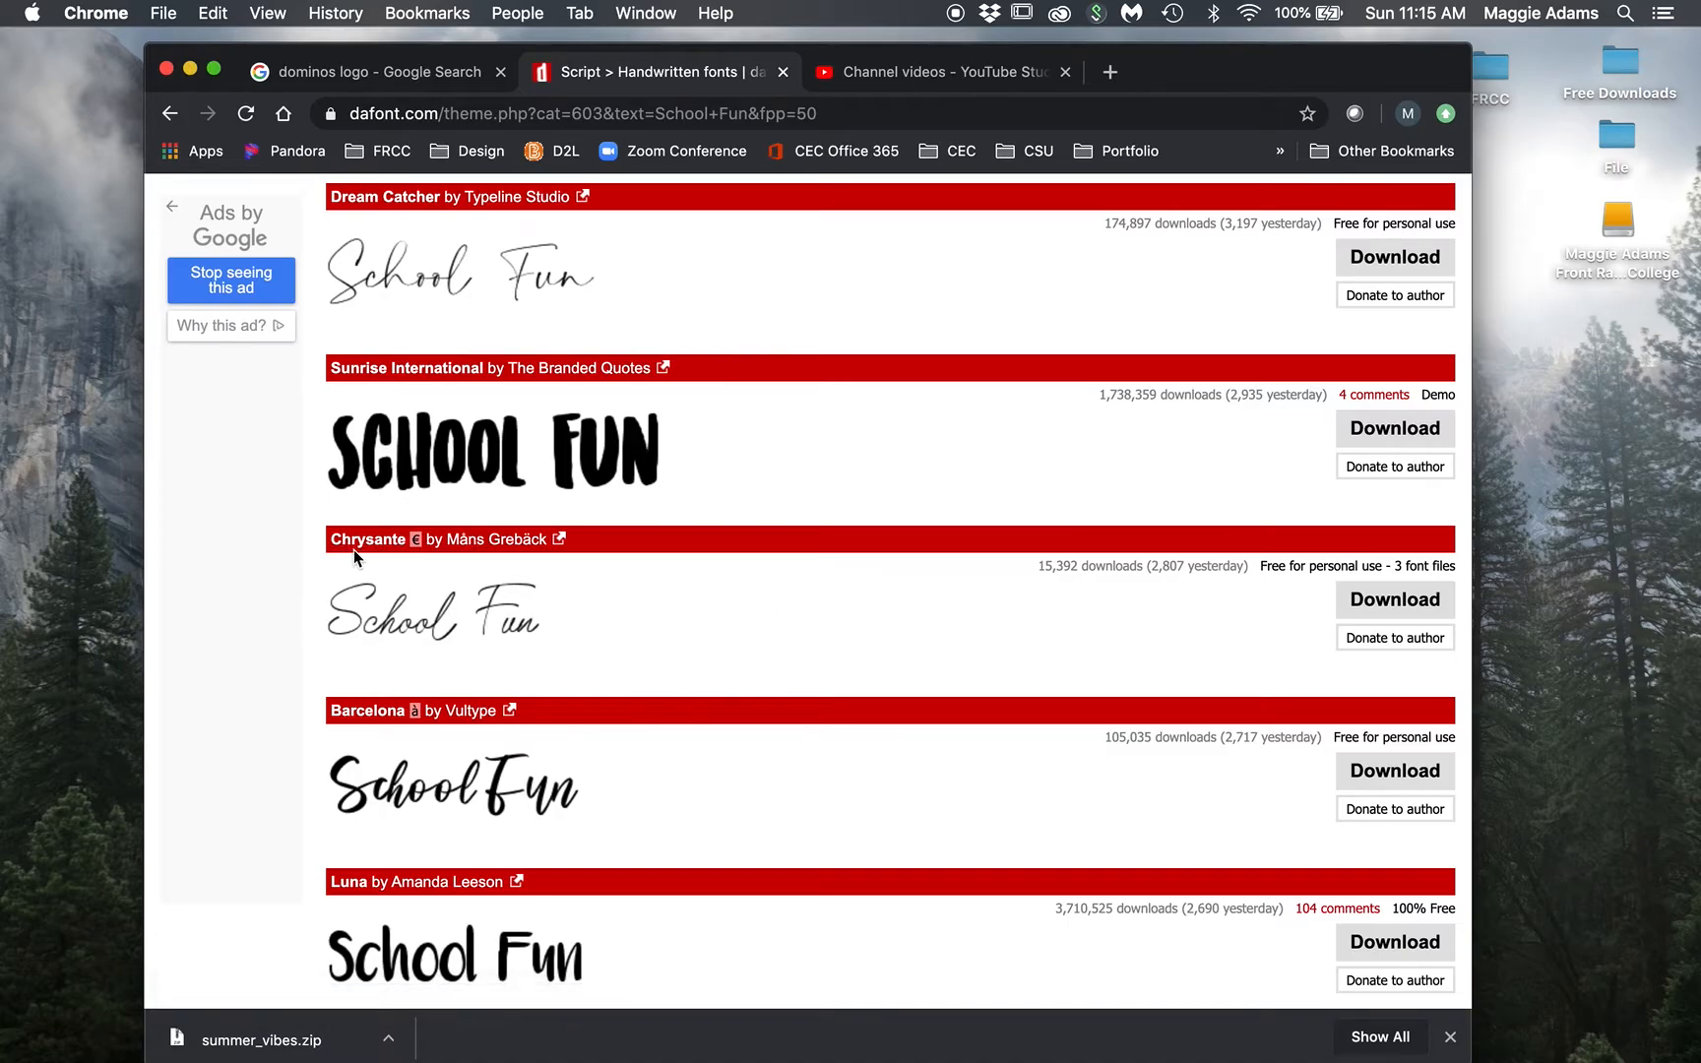
click(1375, 605)
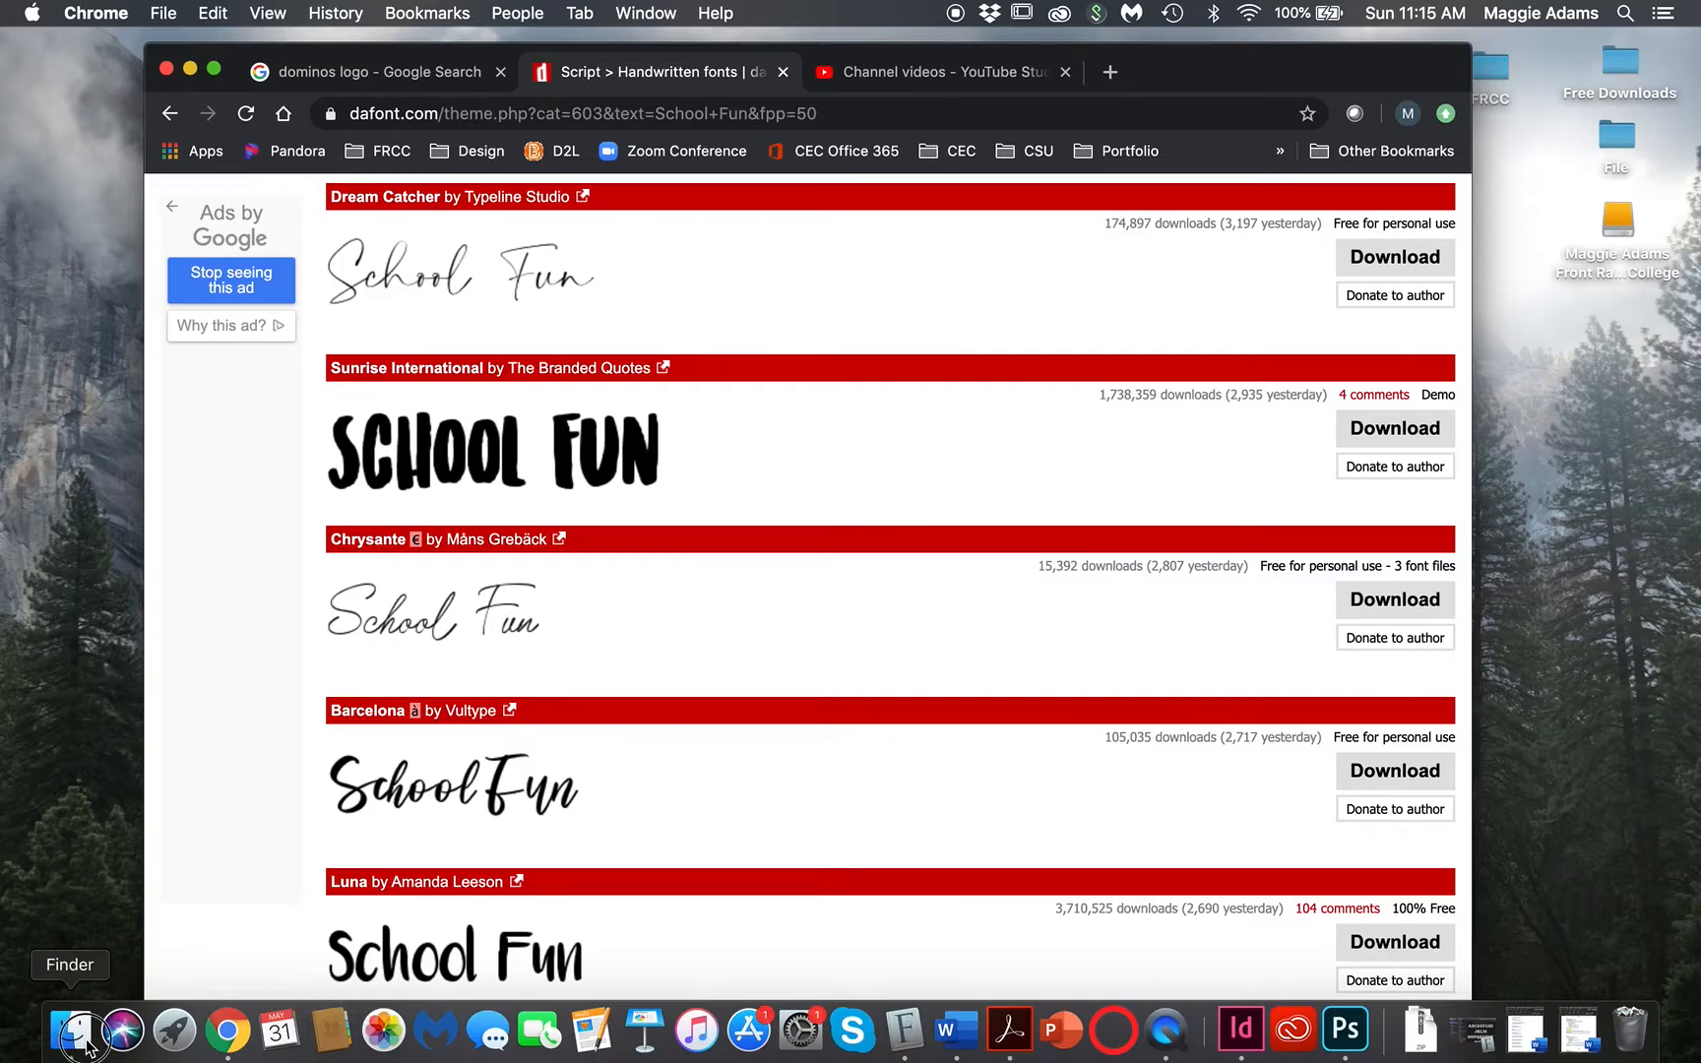
click(67, 1036)
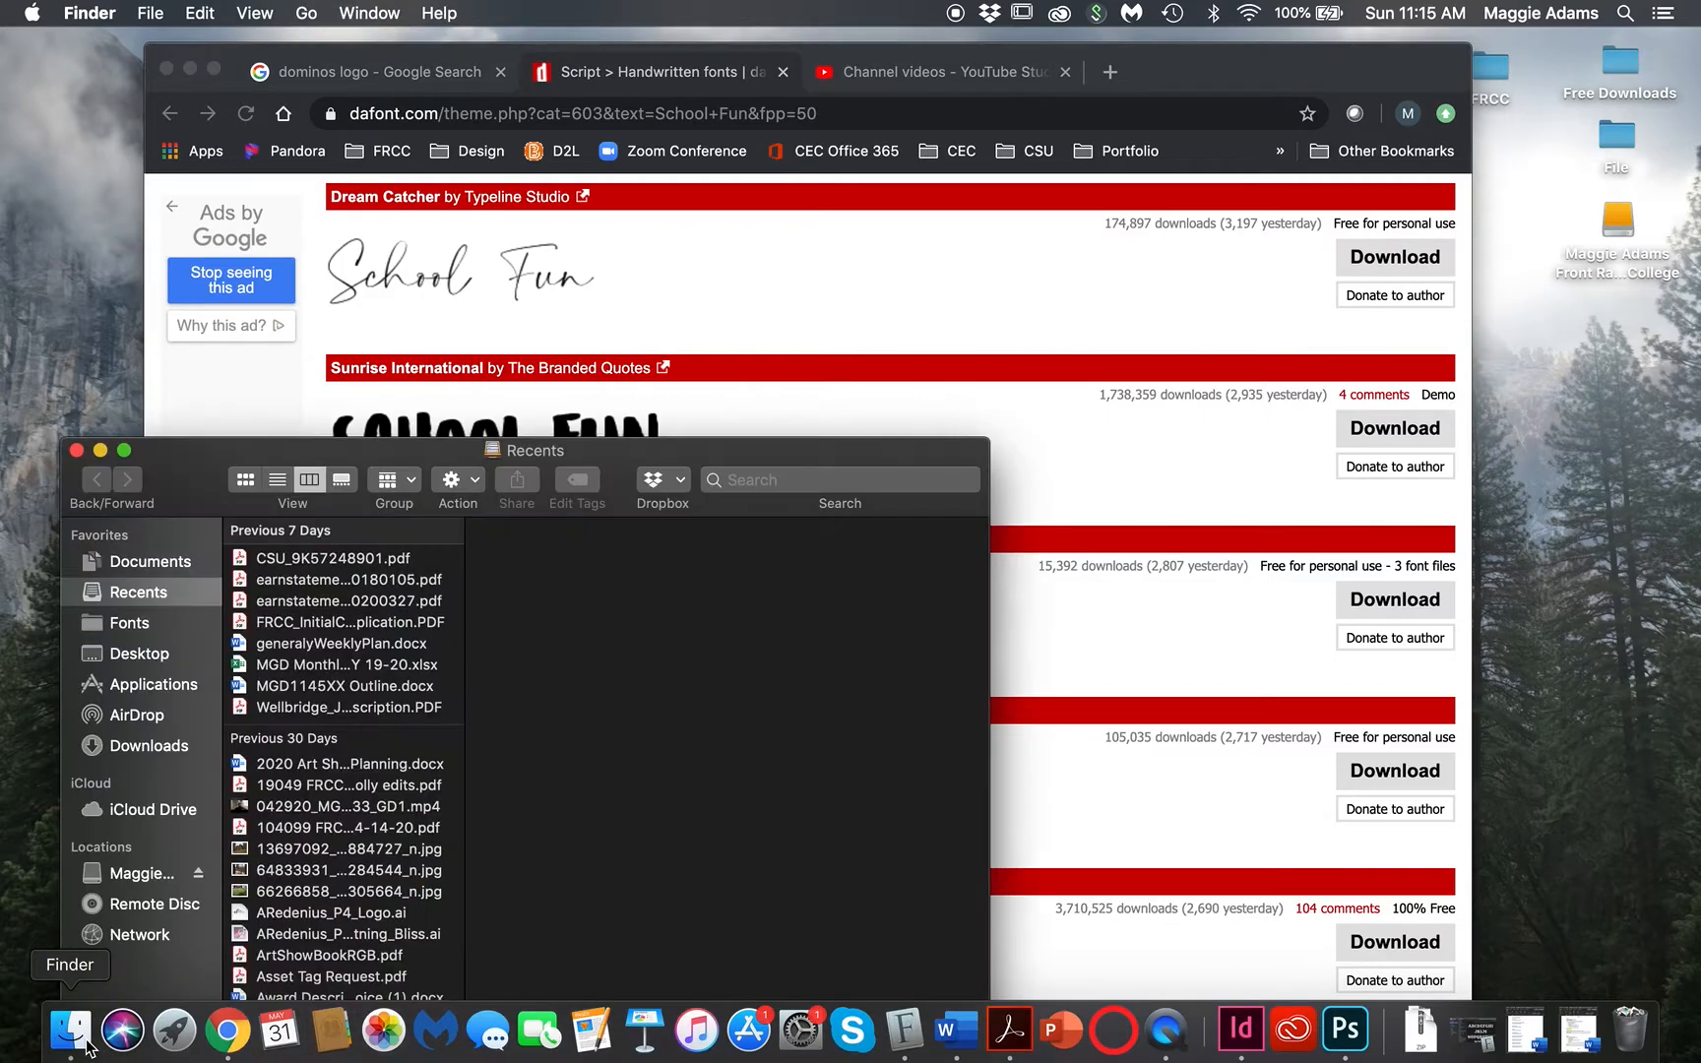
Step: Extract chrysante.zip in Downloads into a chrysante folder
click(143, 748)
click(312, 569)
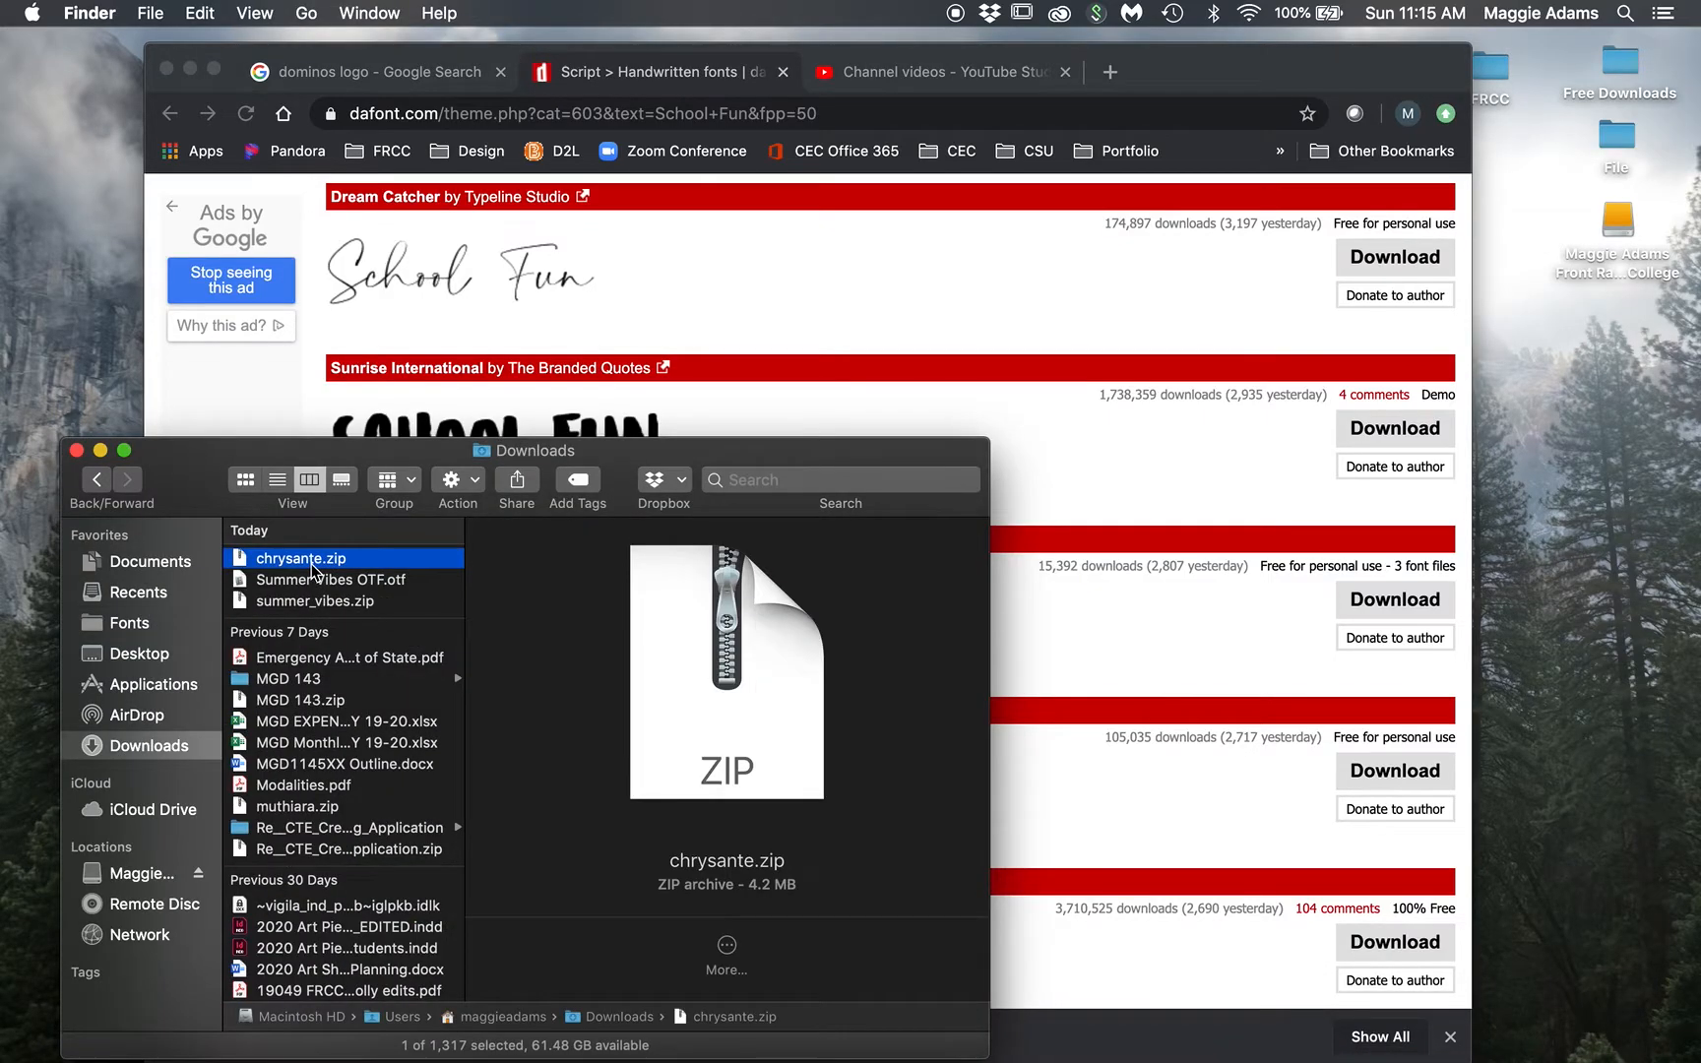
double_click(301, 559)
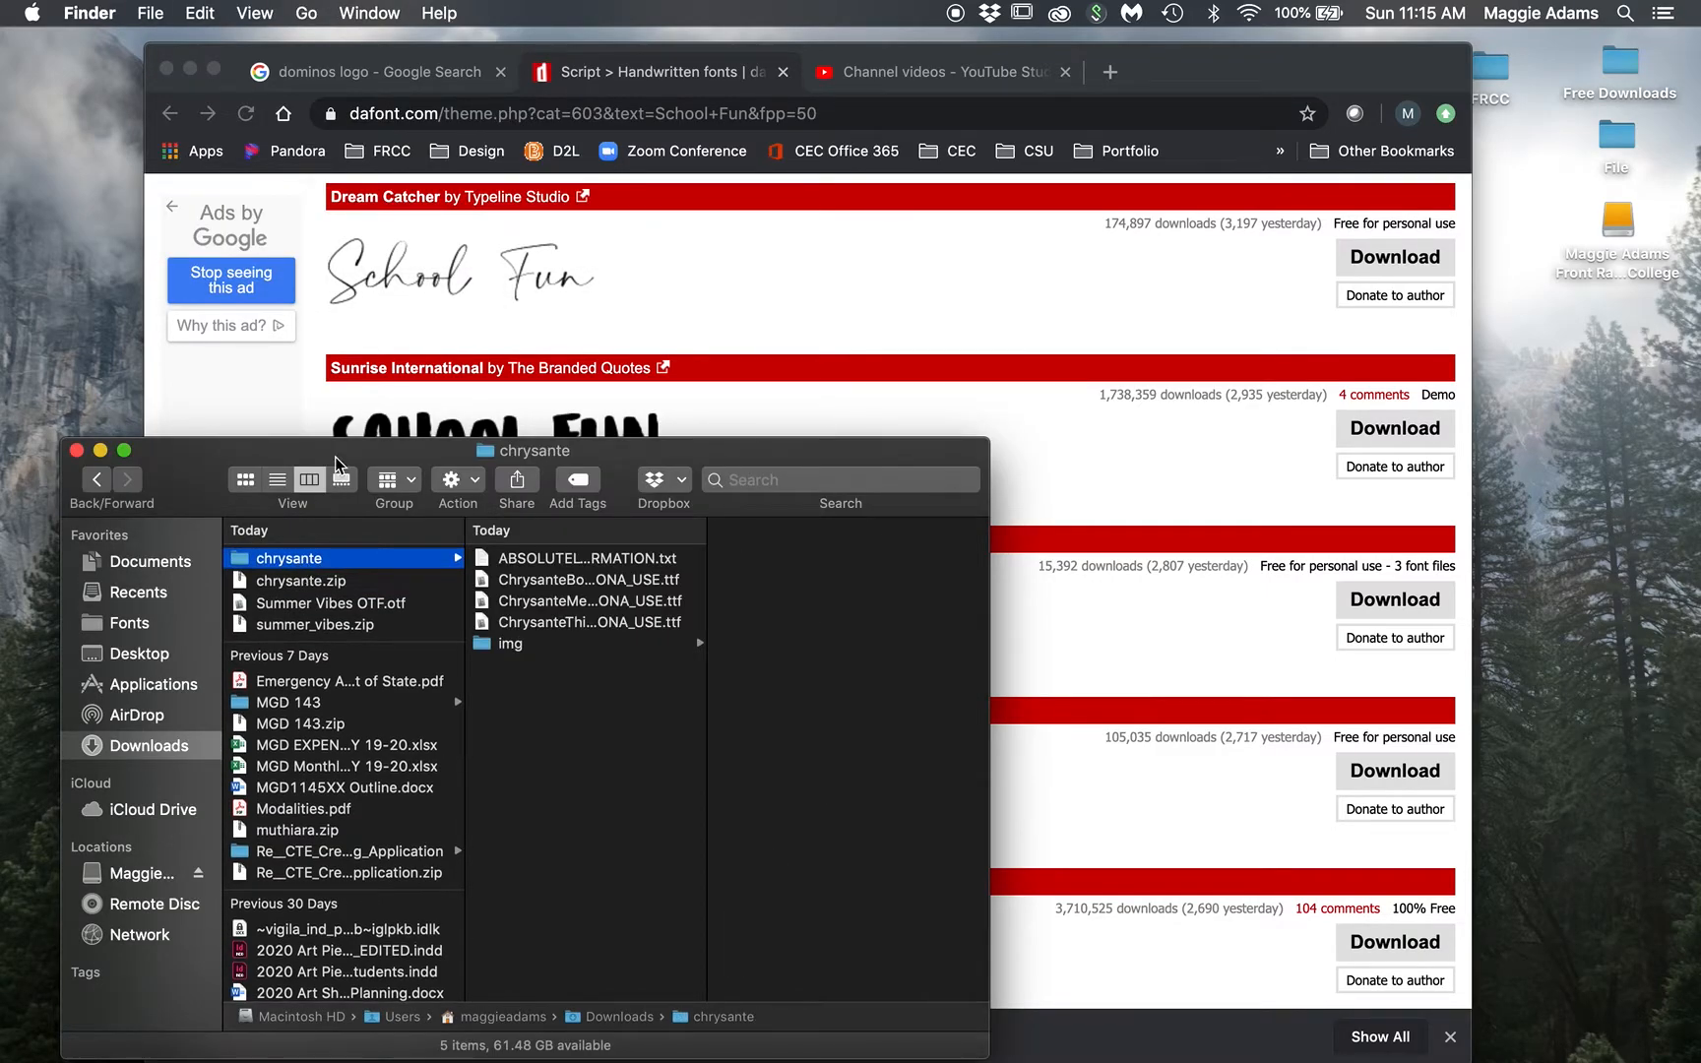
Step: Shrink and reposition the Finder window, then open a second Finder window
drag(337, 452, 285, 441)
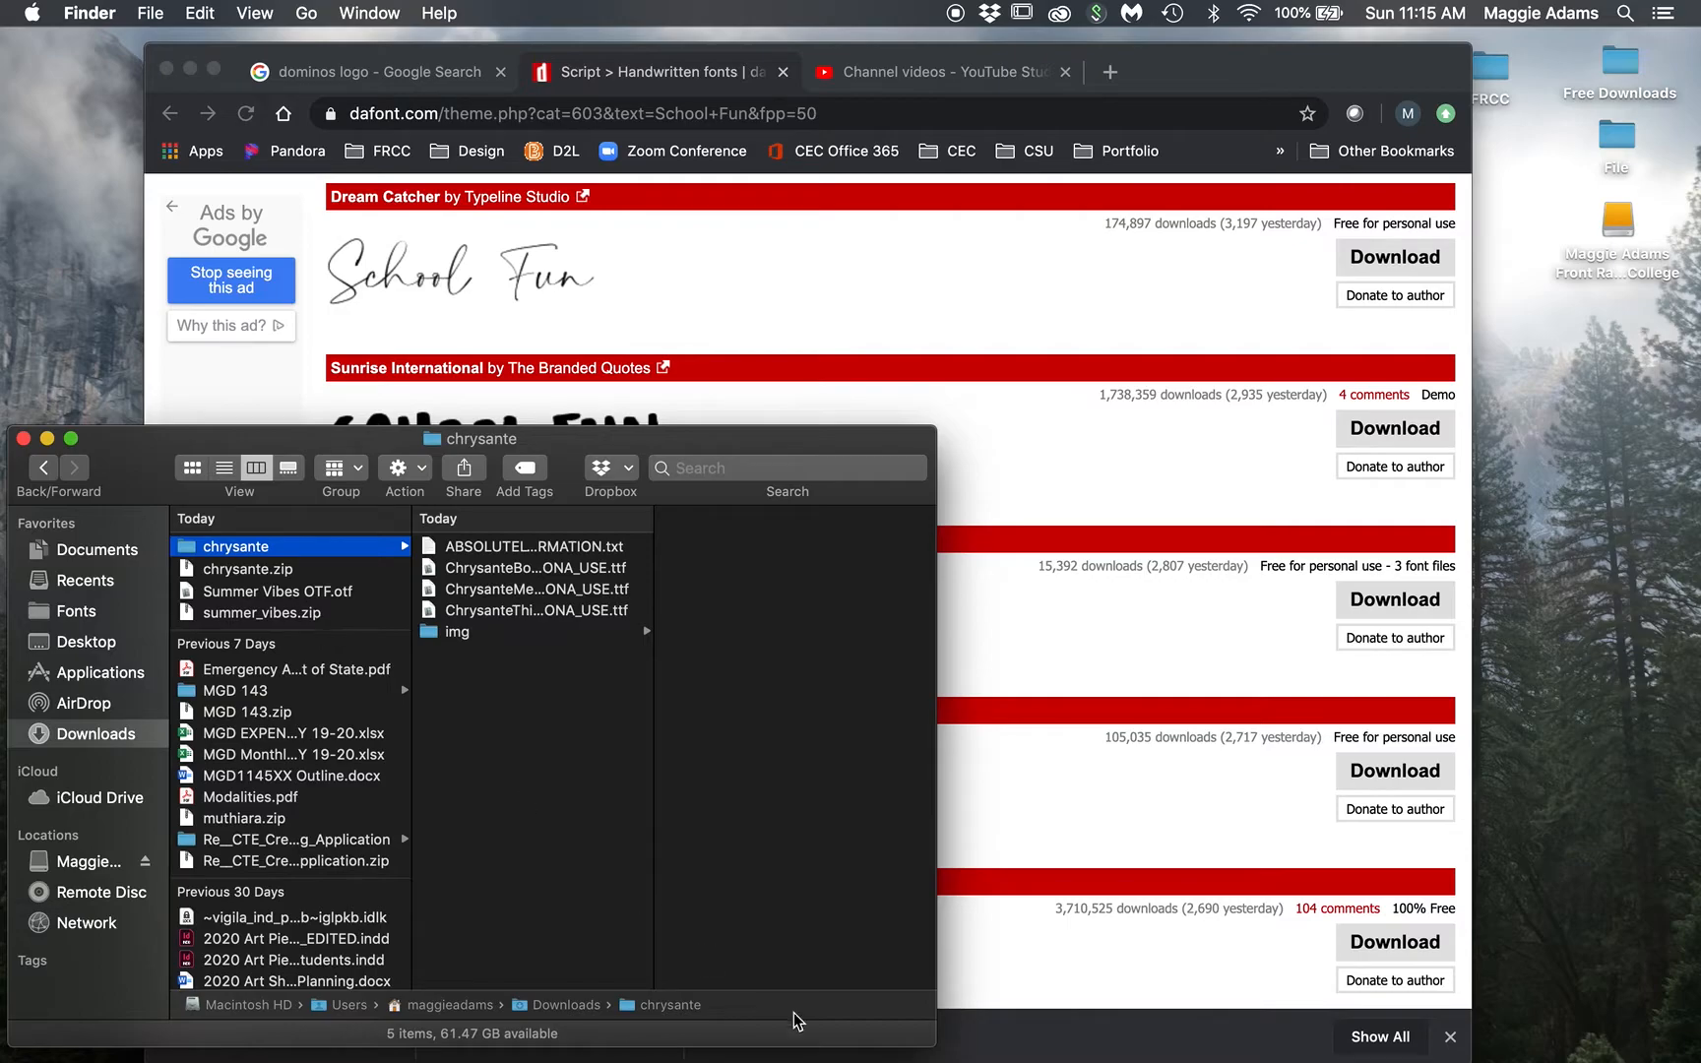
drag(921, 1036, 837, 843)
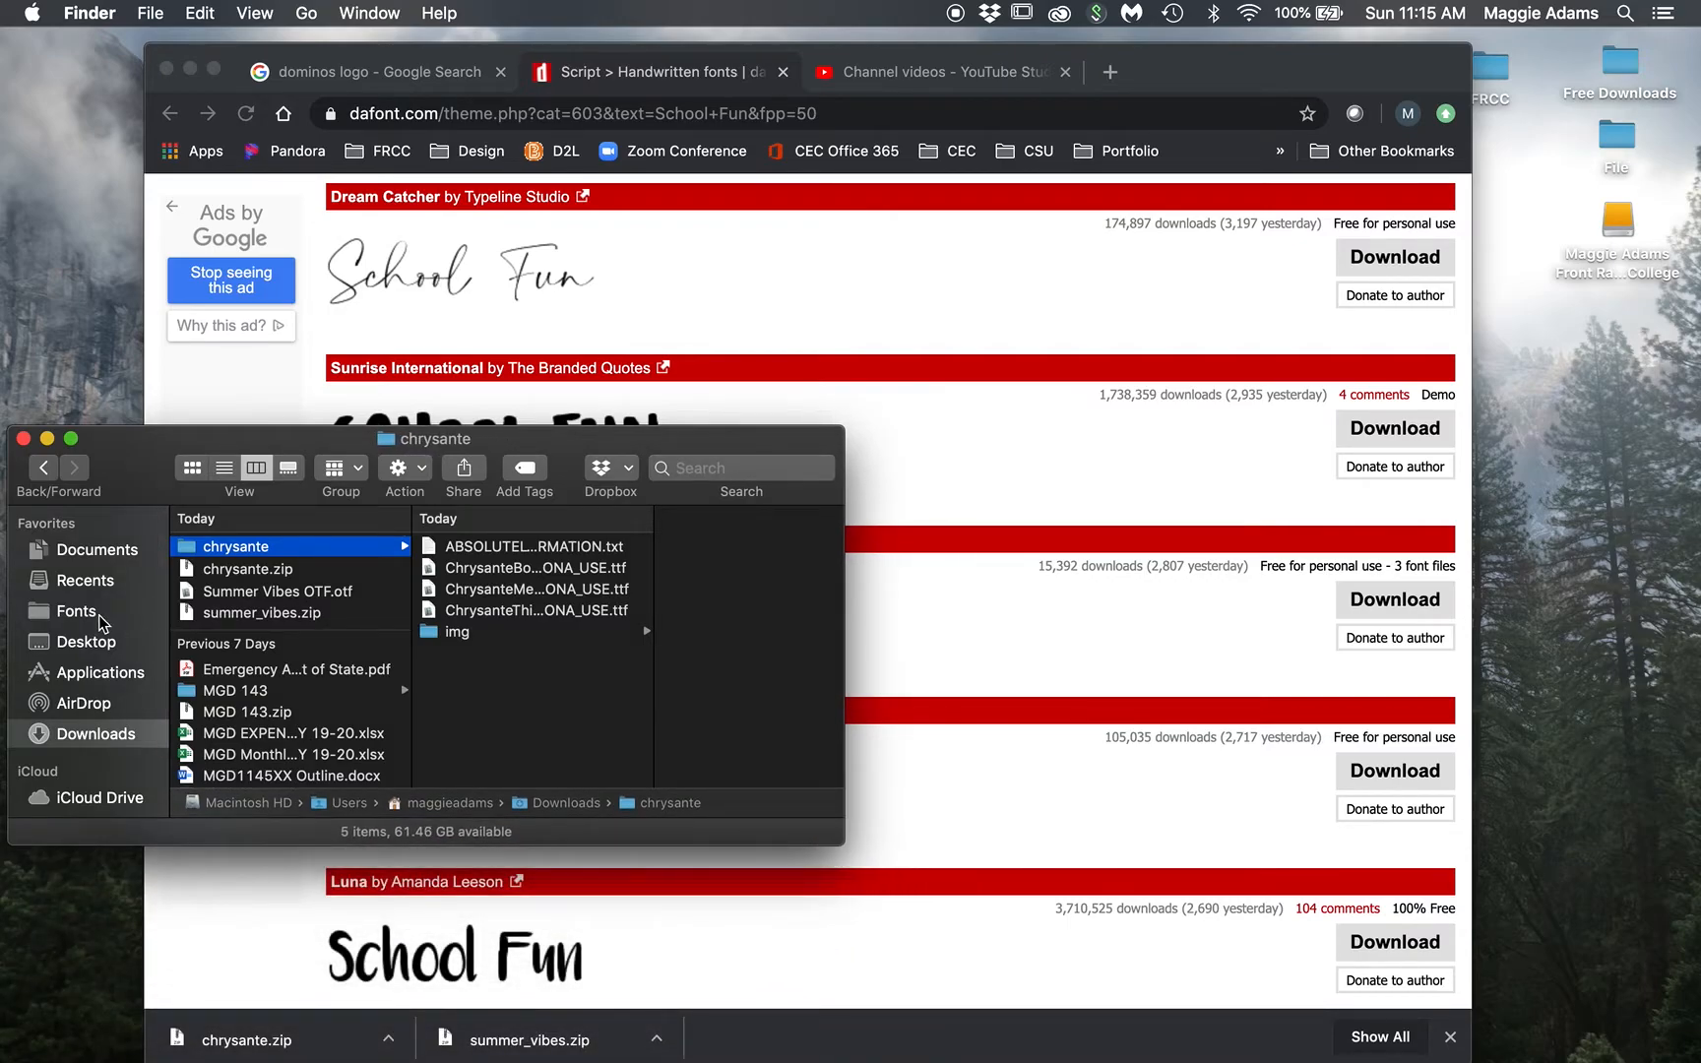
drag(158, 449, 162, 378)
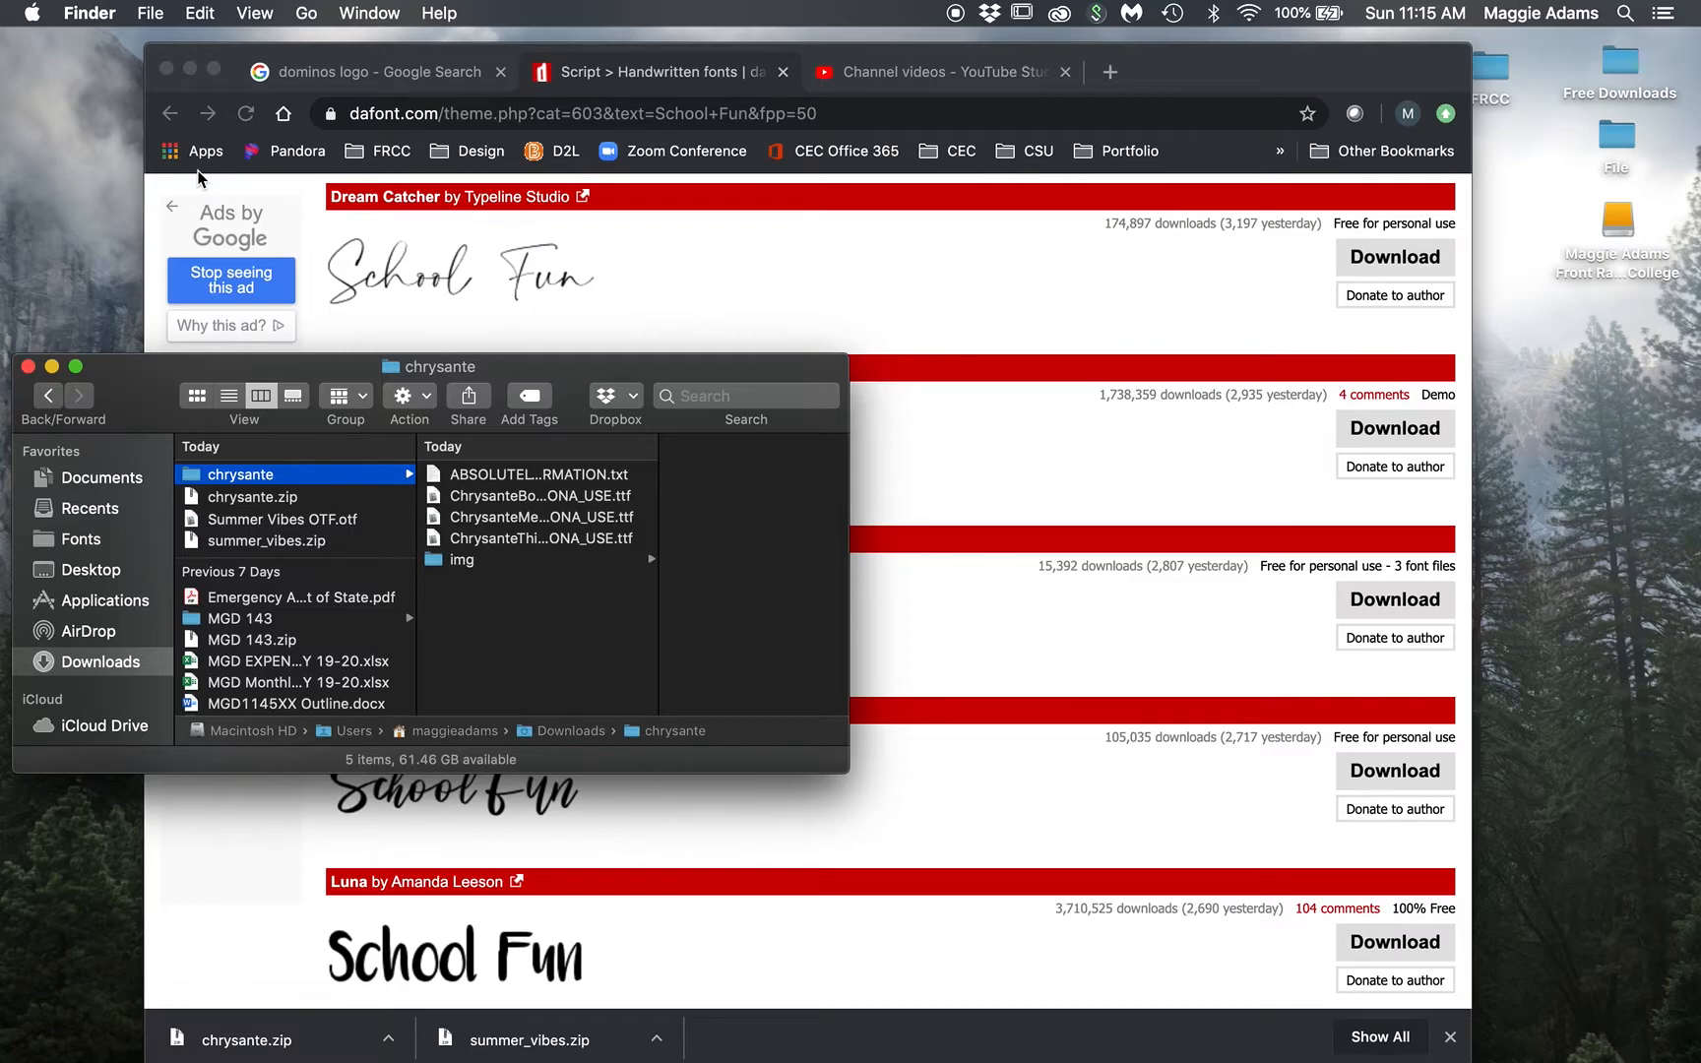
click(151, 14)
click(159, 52)
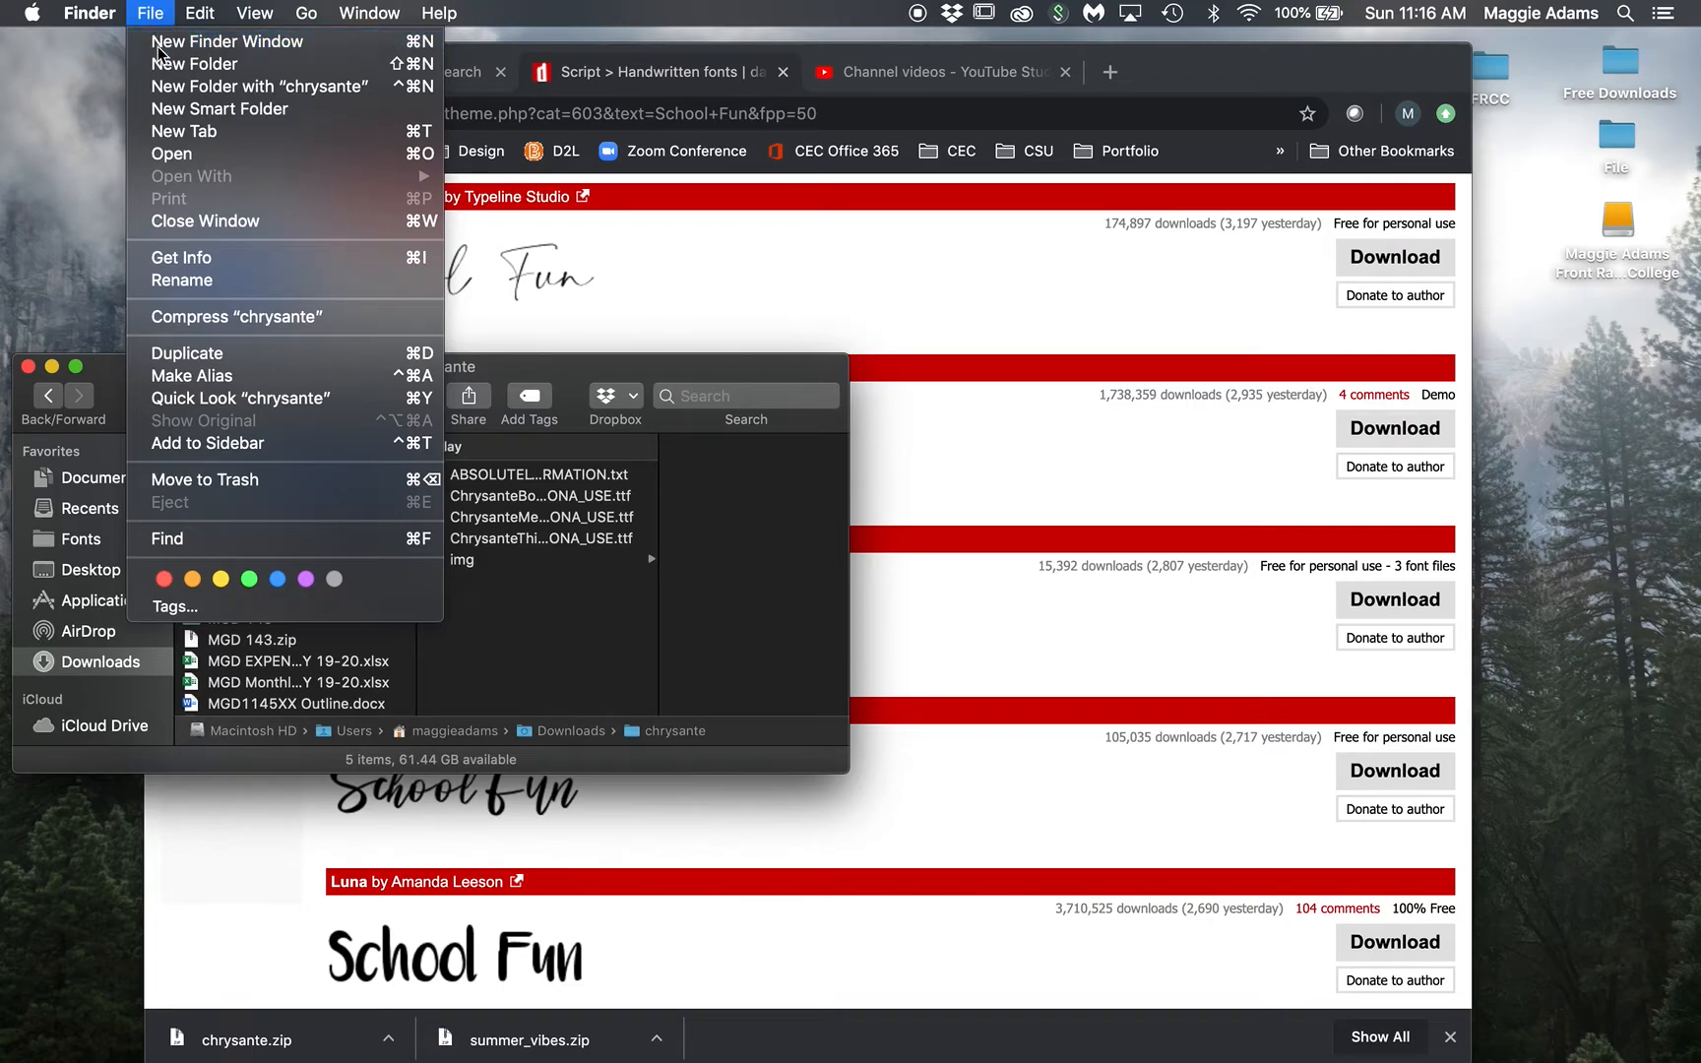
Step: Search this Mac for 'font', then close the search window
drag(615, 455, 853, 430)
click(950, 455)
text(fonts)
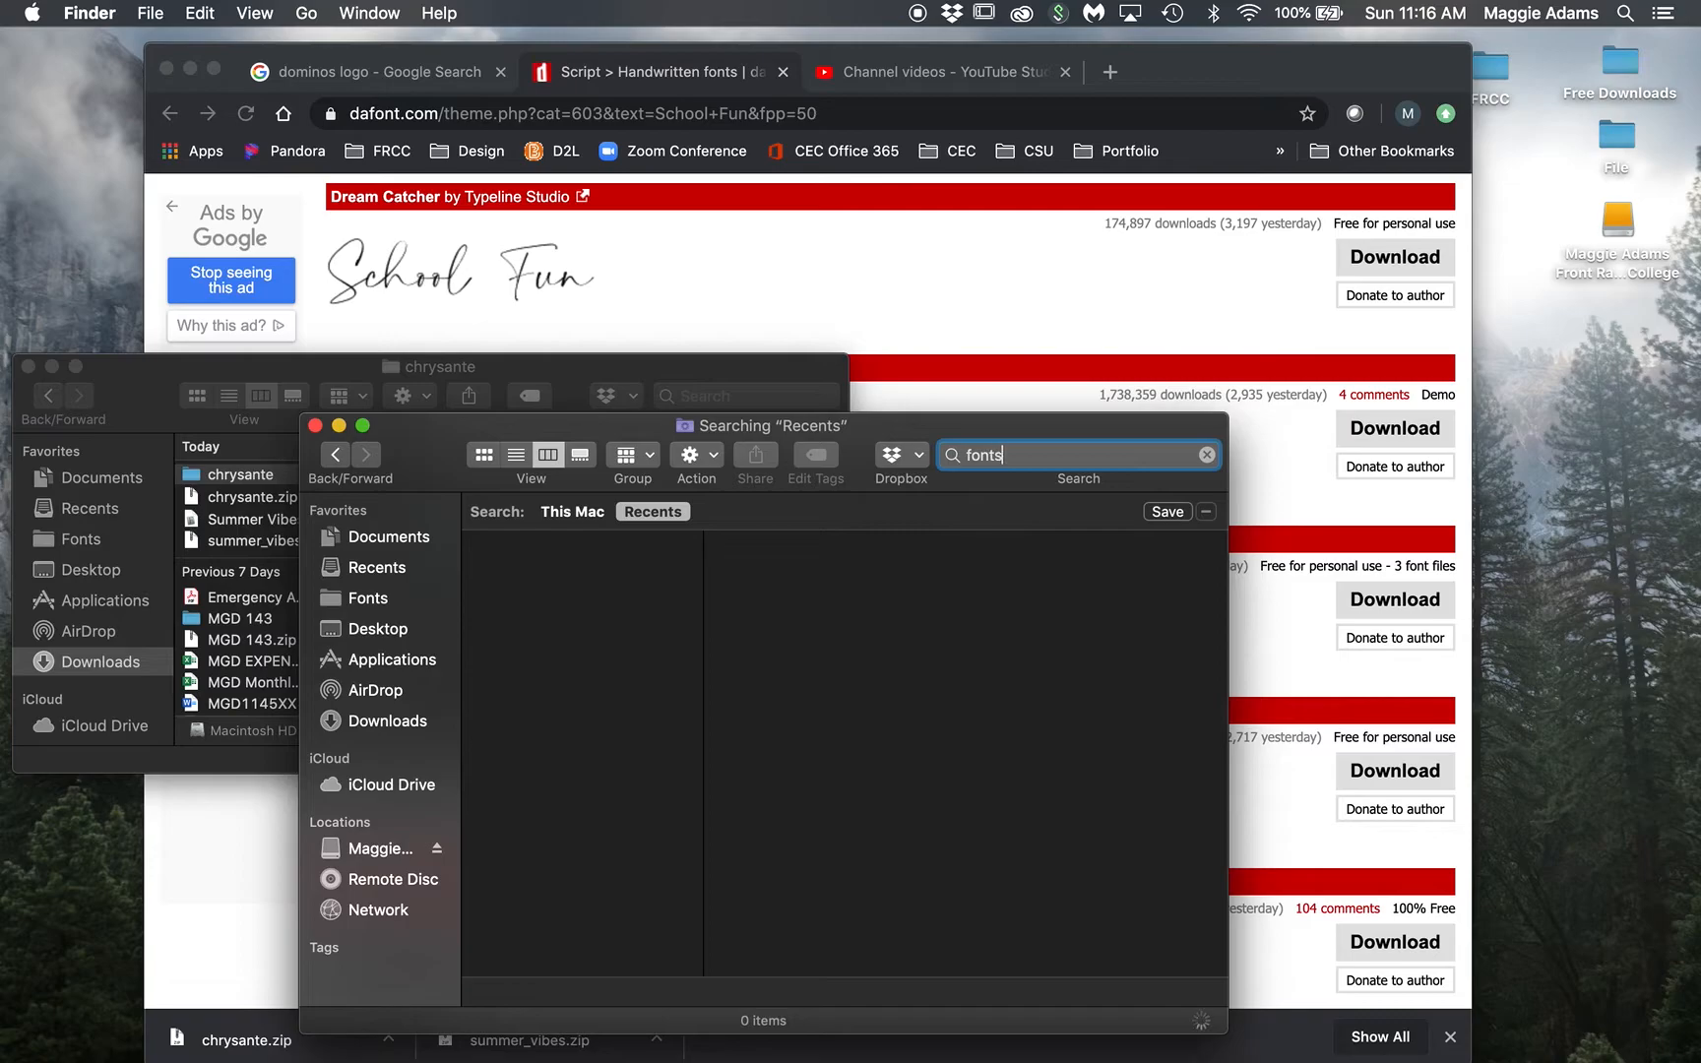
key(BackSpace)
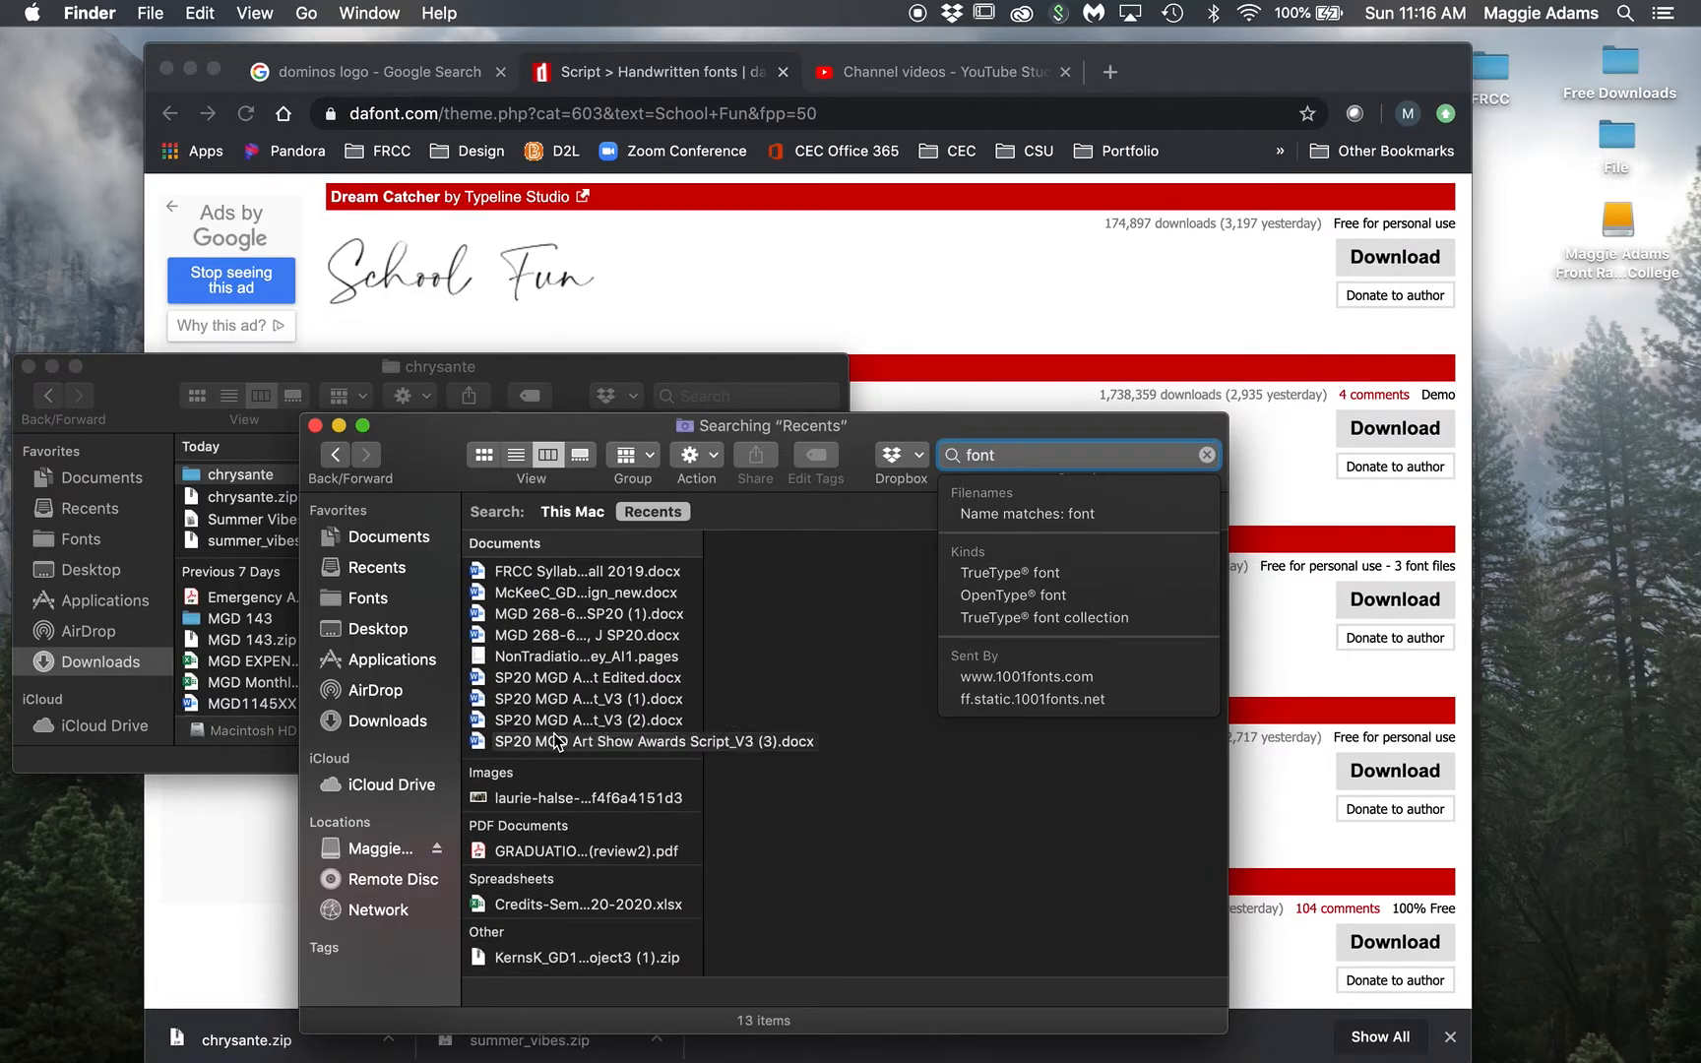
click(315, 426)
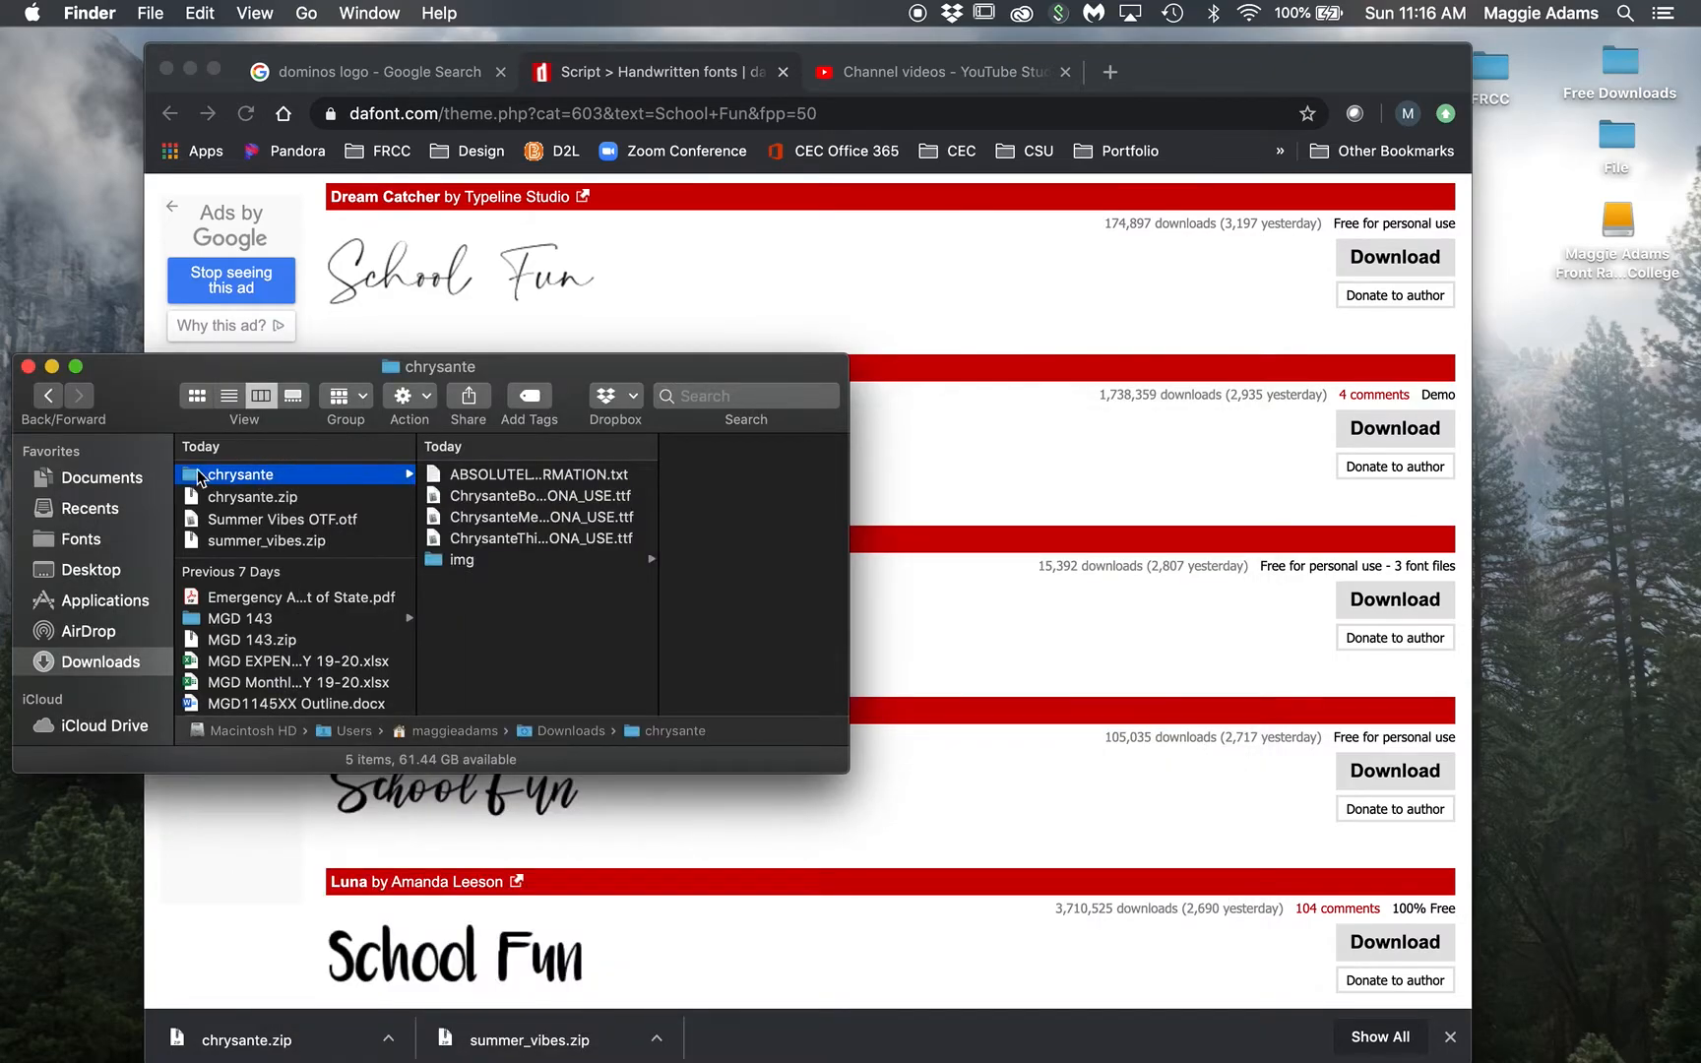
Step: Move the chrysante folder into Fonts and minimize the Chrome window
drag(190, 482, 95, 545)
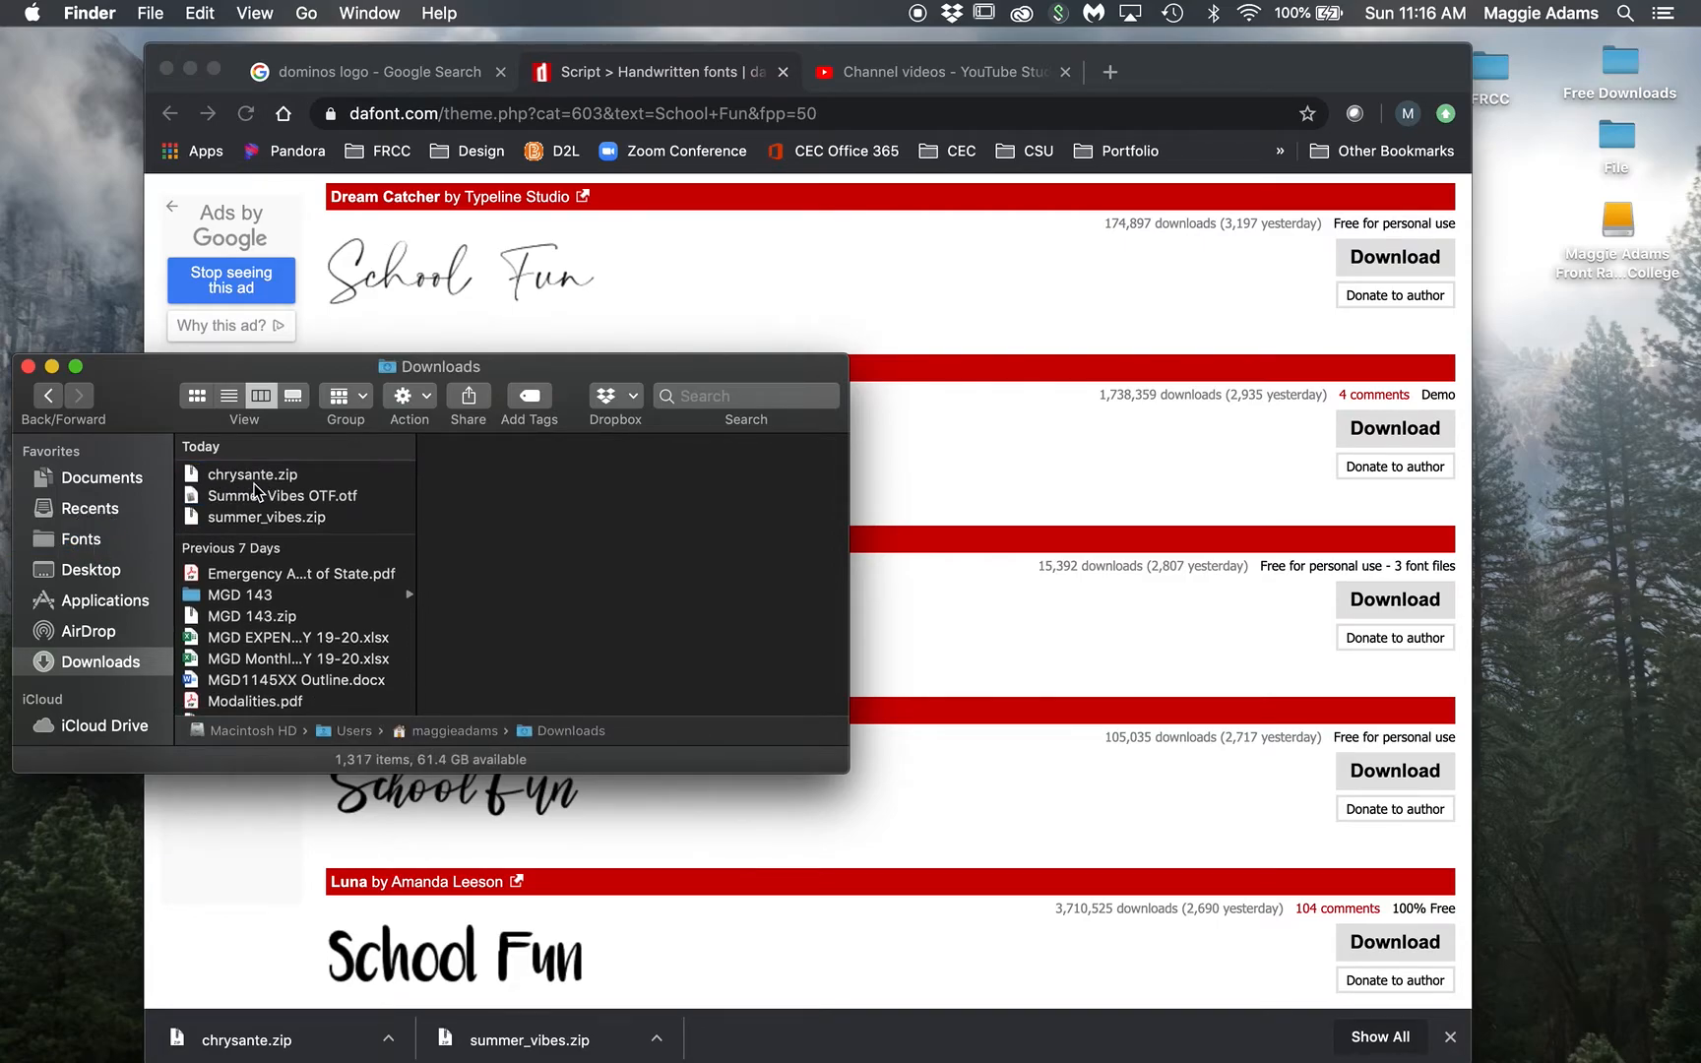
click(190, 71)
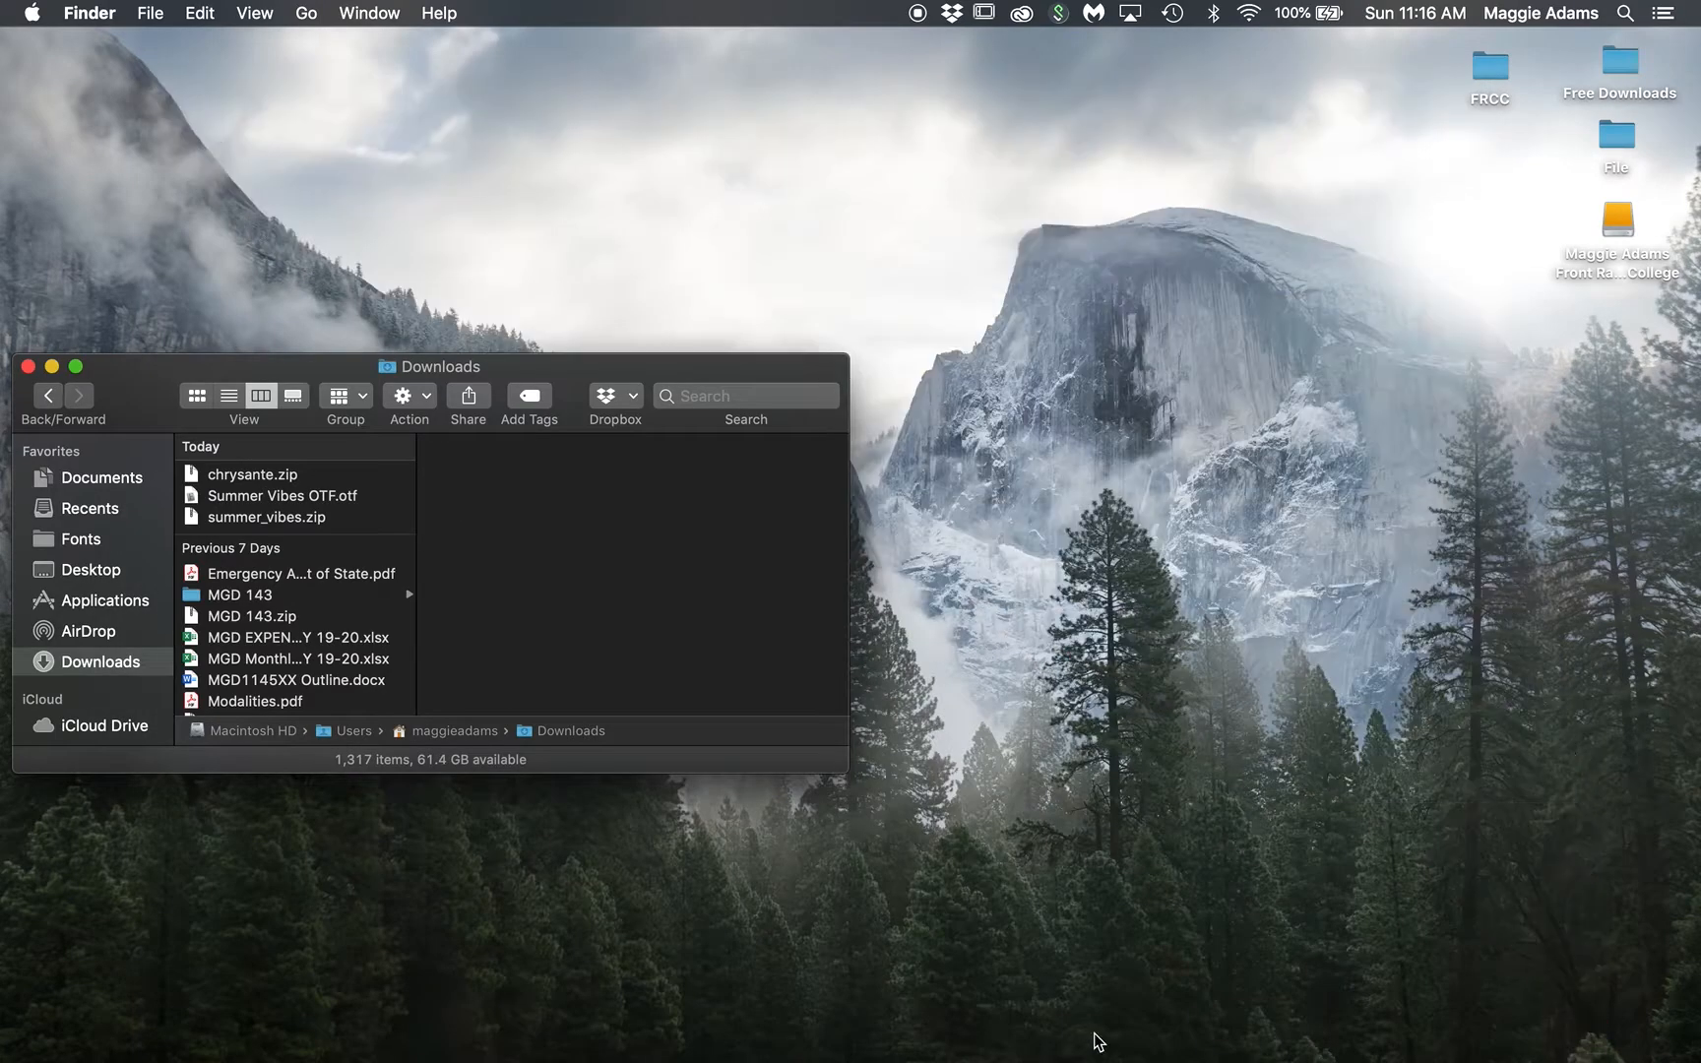
mouse_move(1186, 1059)
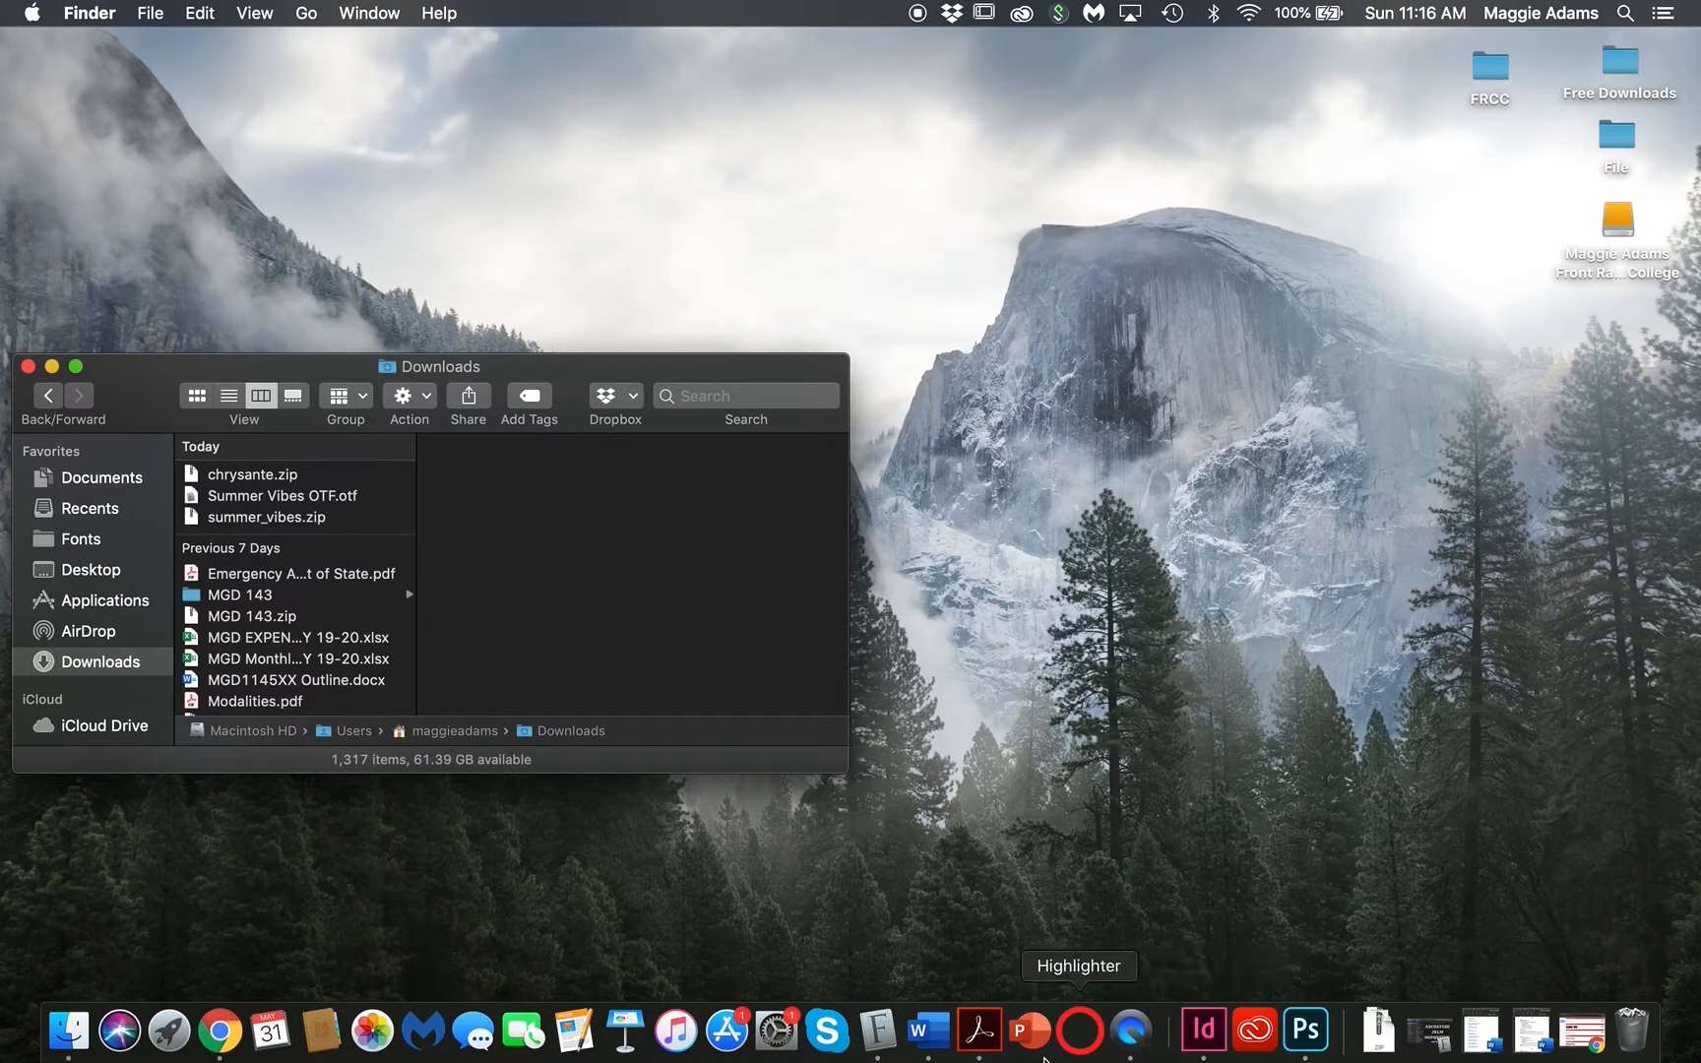
Step: Launch Font Book, enlarge and reposition it, and show the User collection of 212 fonts
click(879, 1031)
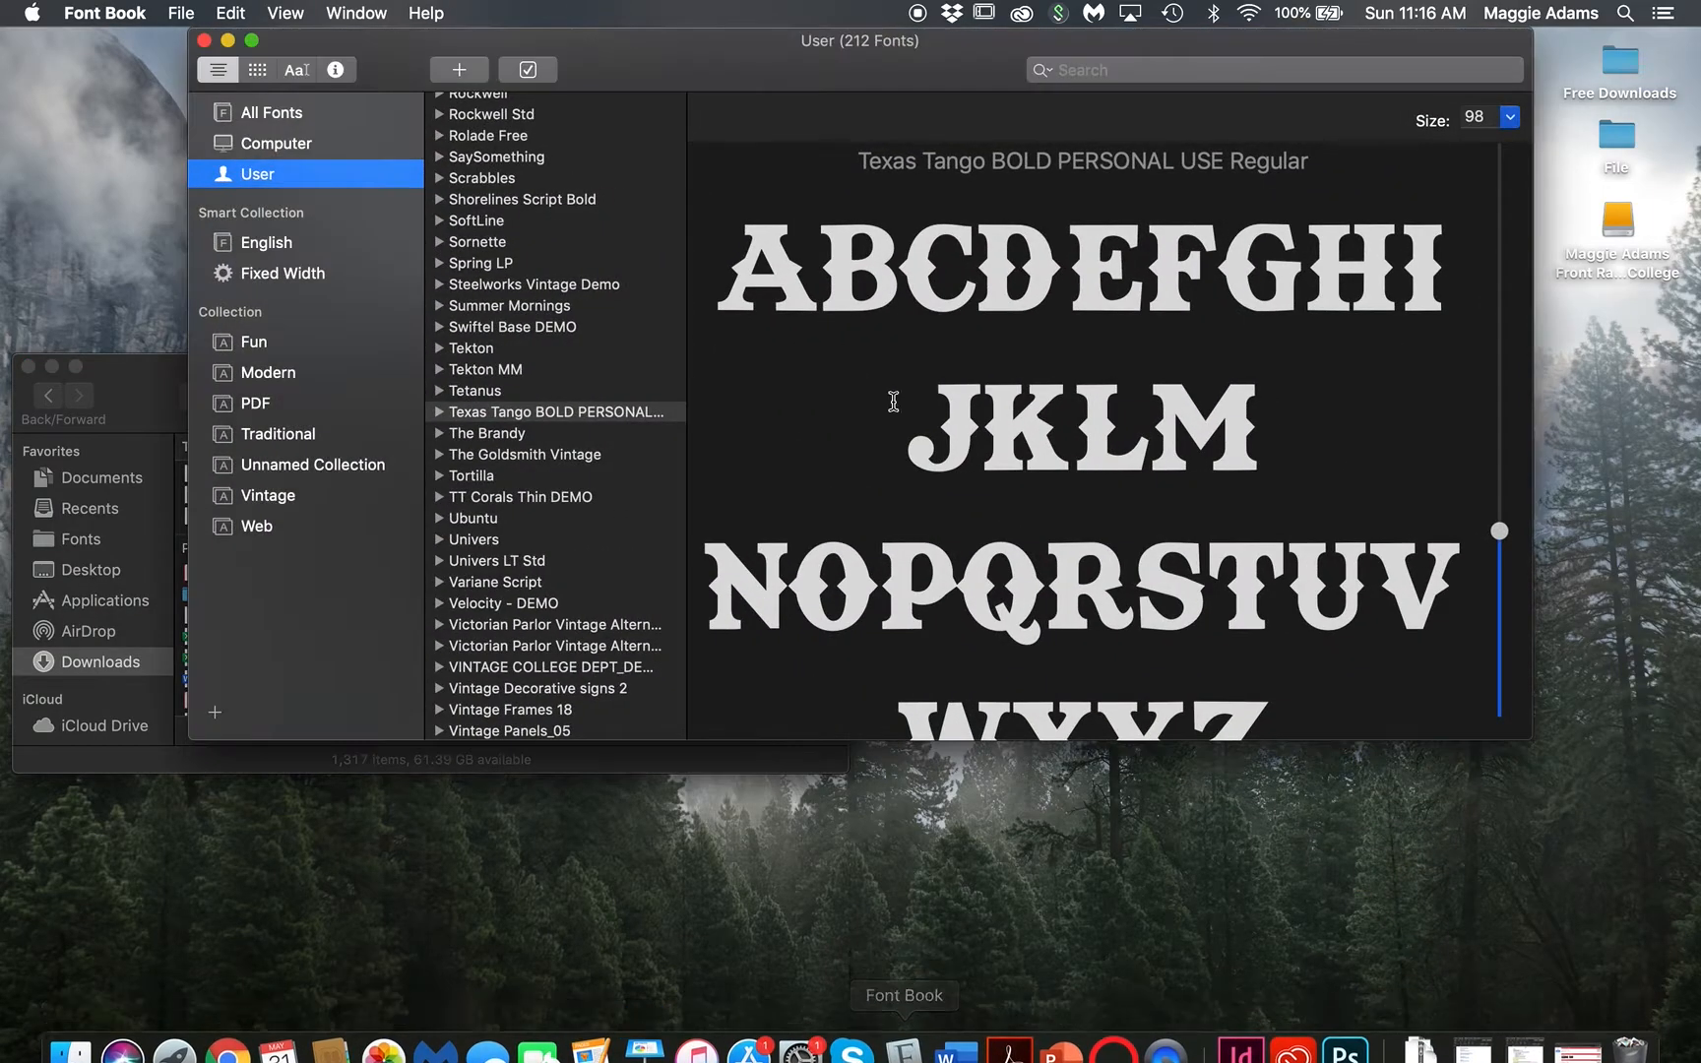
drag(1531, 739, 1519, 886)
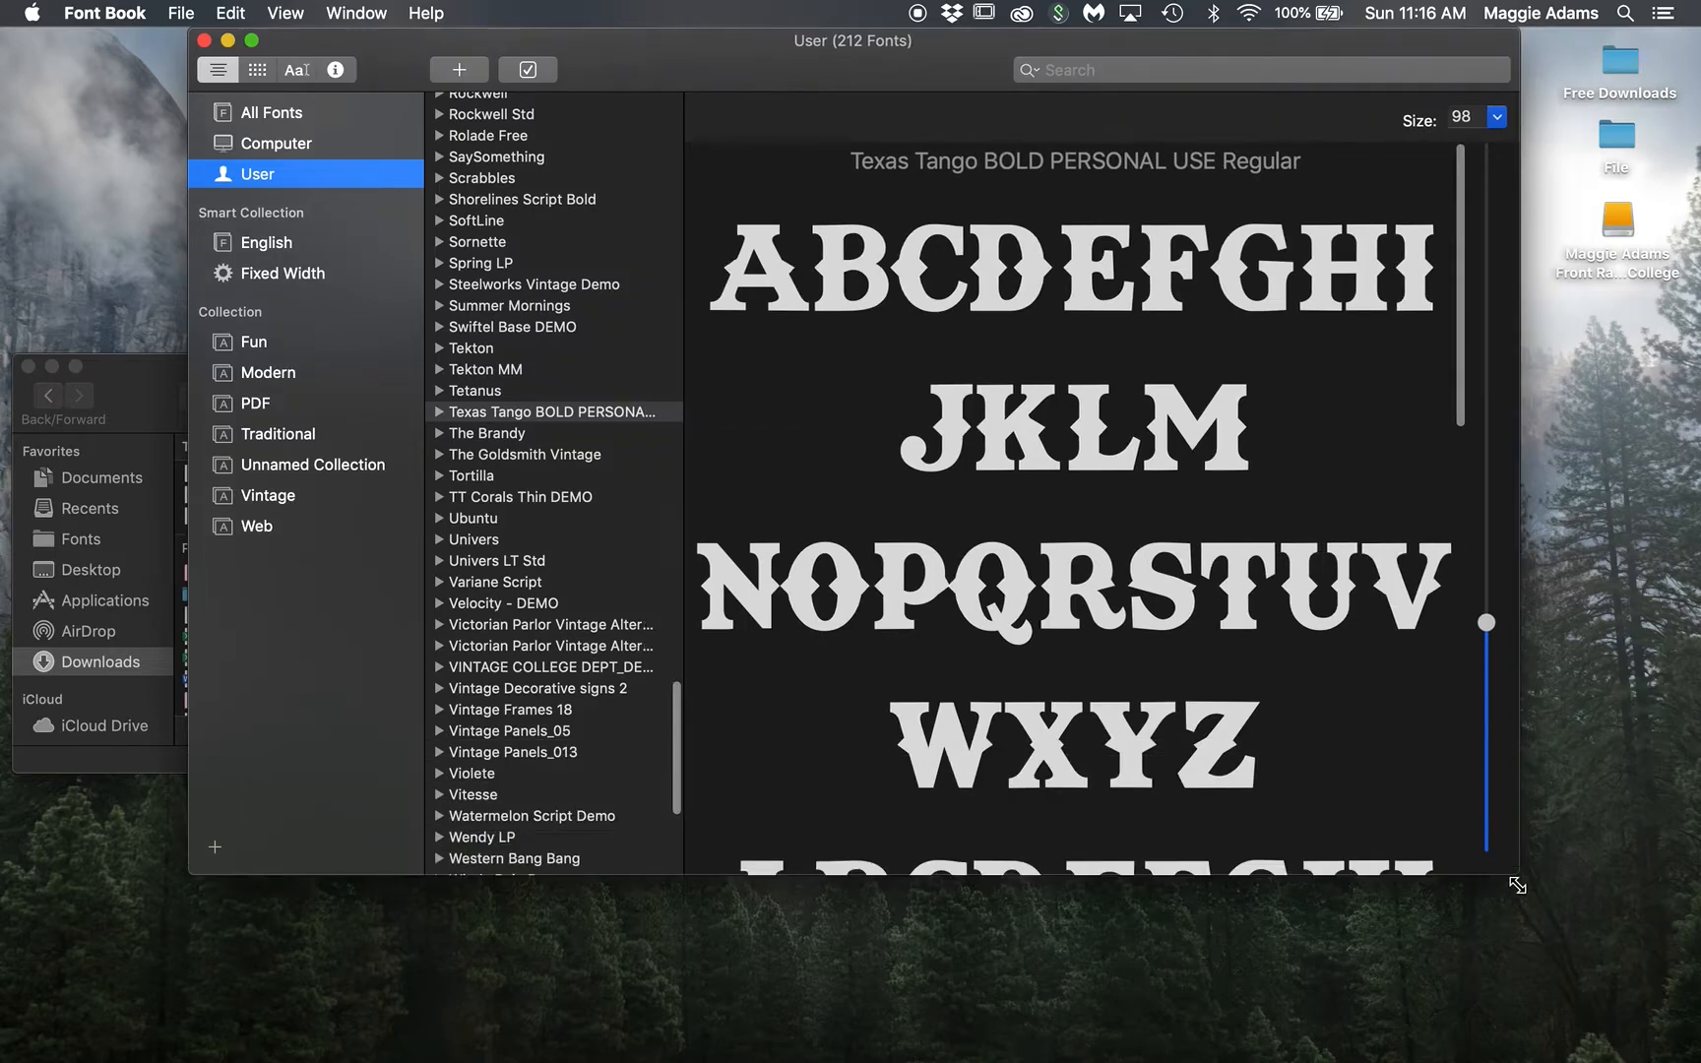
click(269, 170)
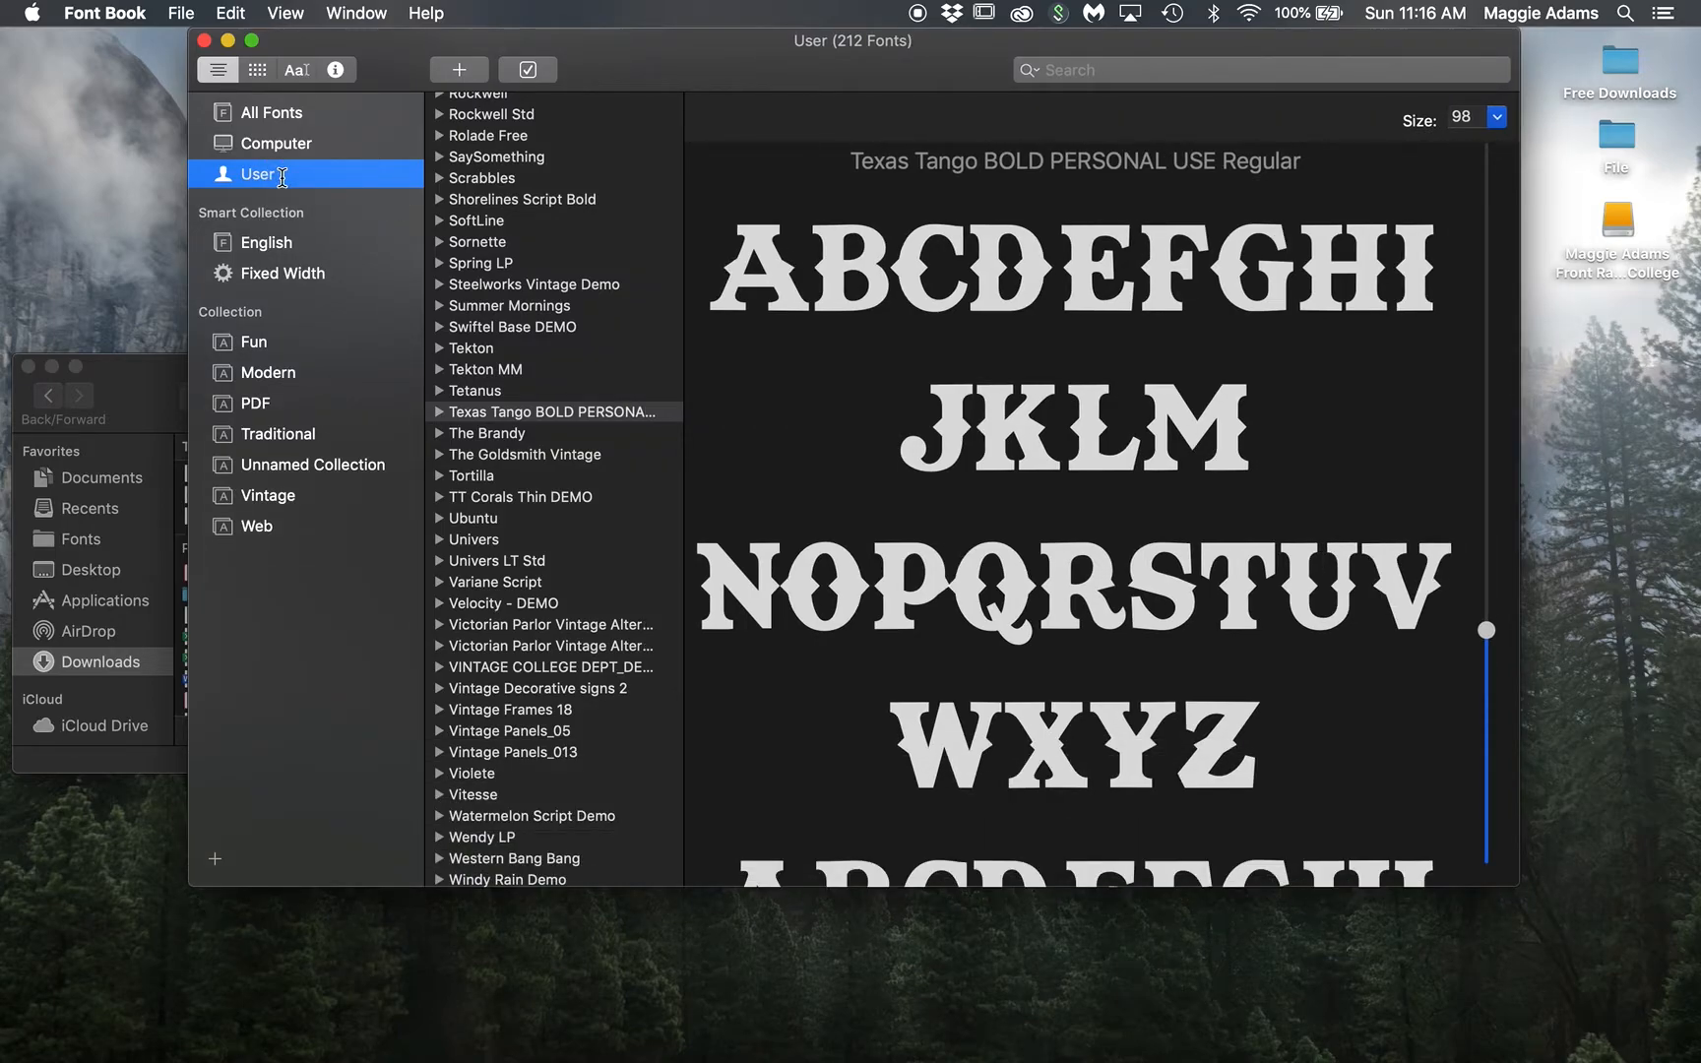
drag(399, 49, 504, 76)
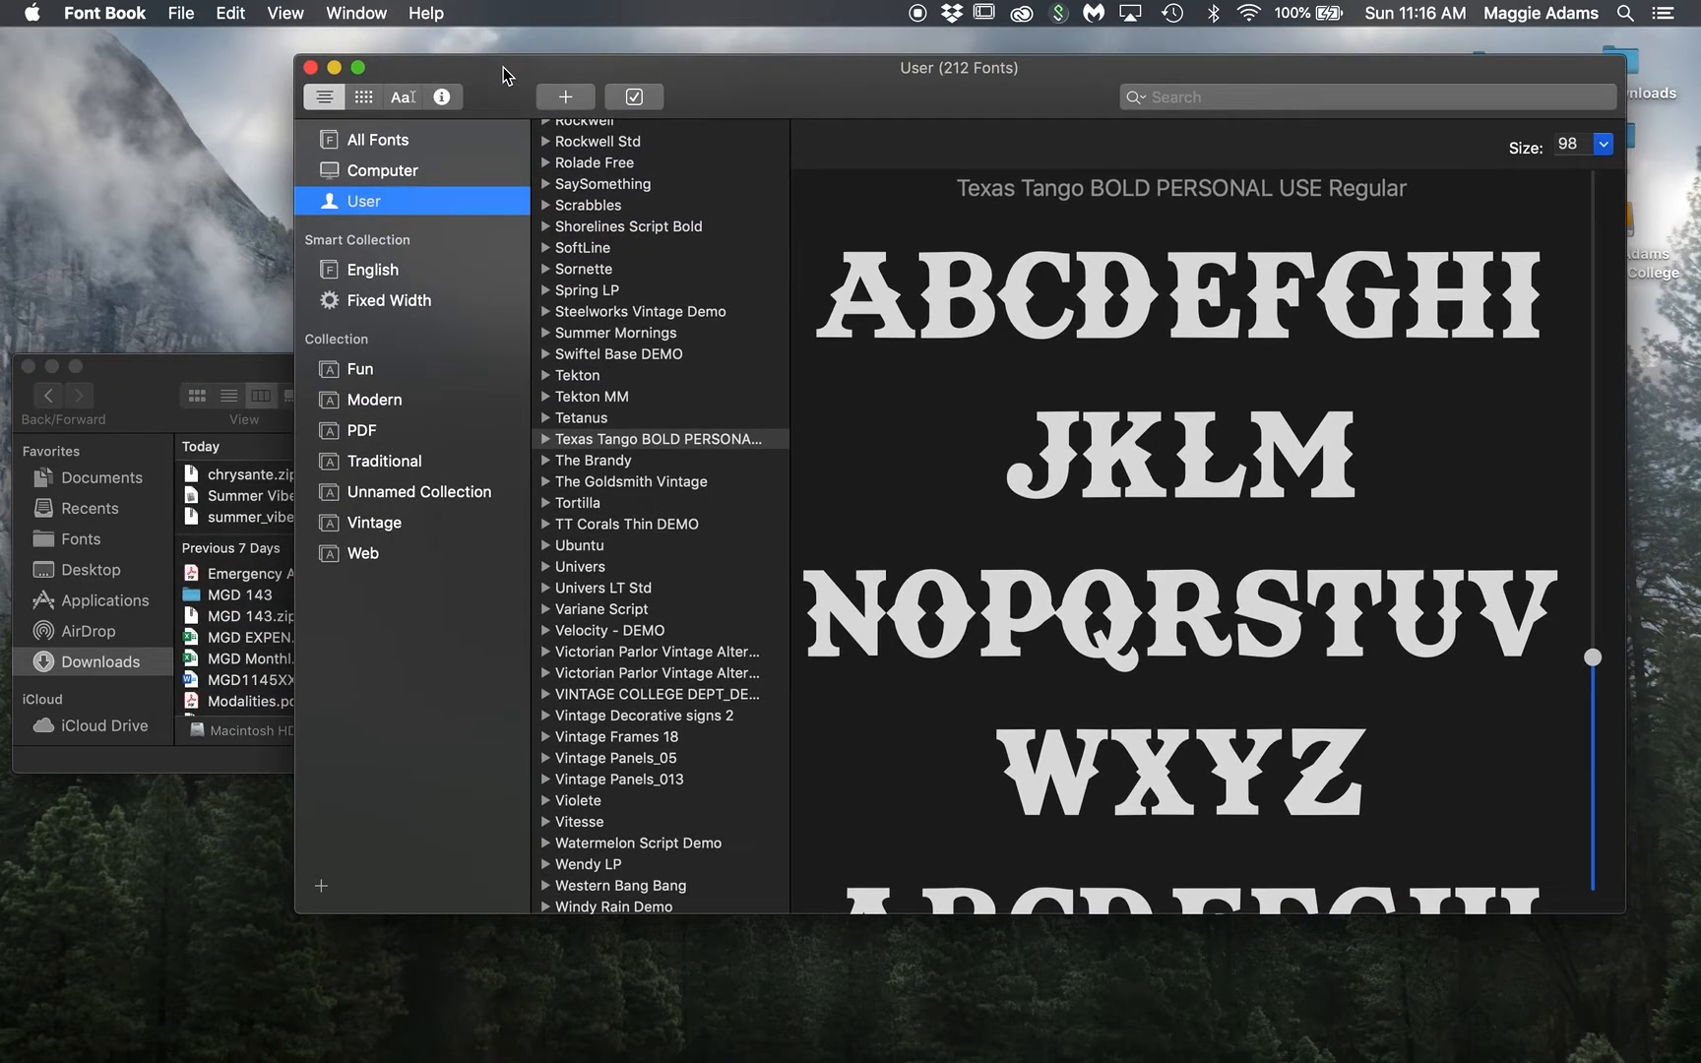
scroll(581, 281, up, 20)
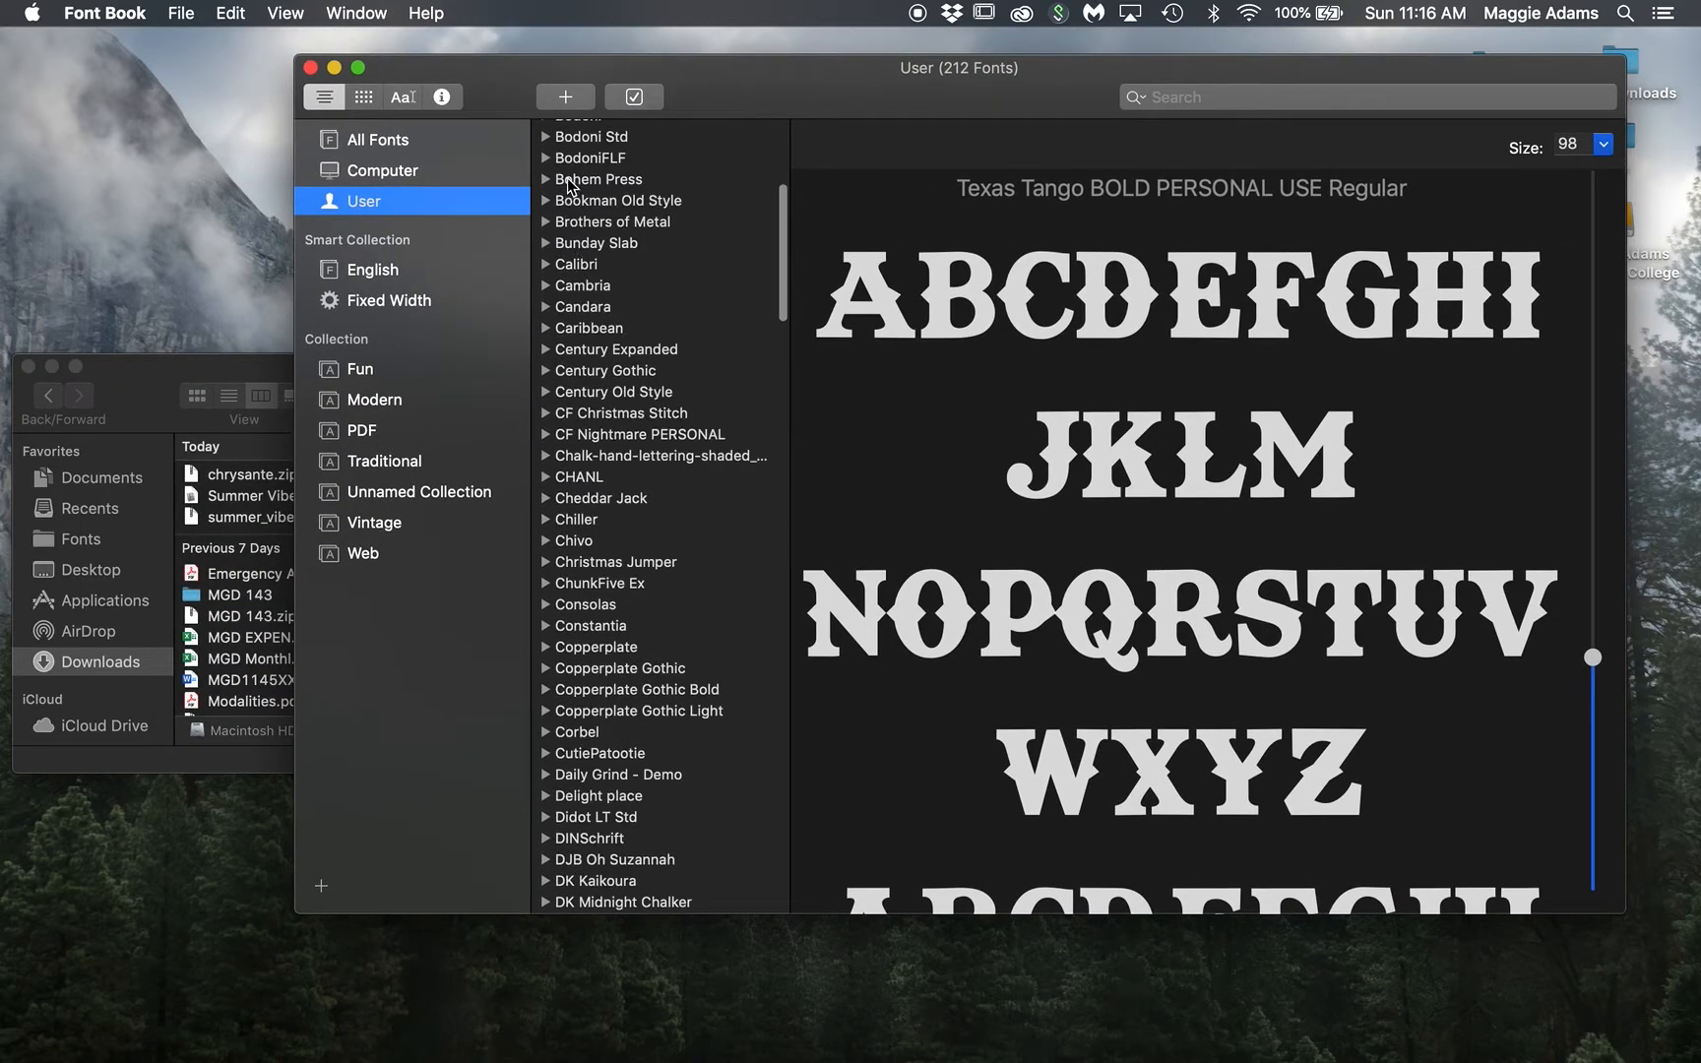
Step: Start adding a font in Font Book and scroll through the Fonts folder listing
click(565, 105)
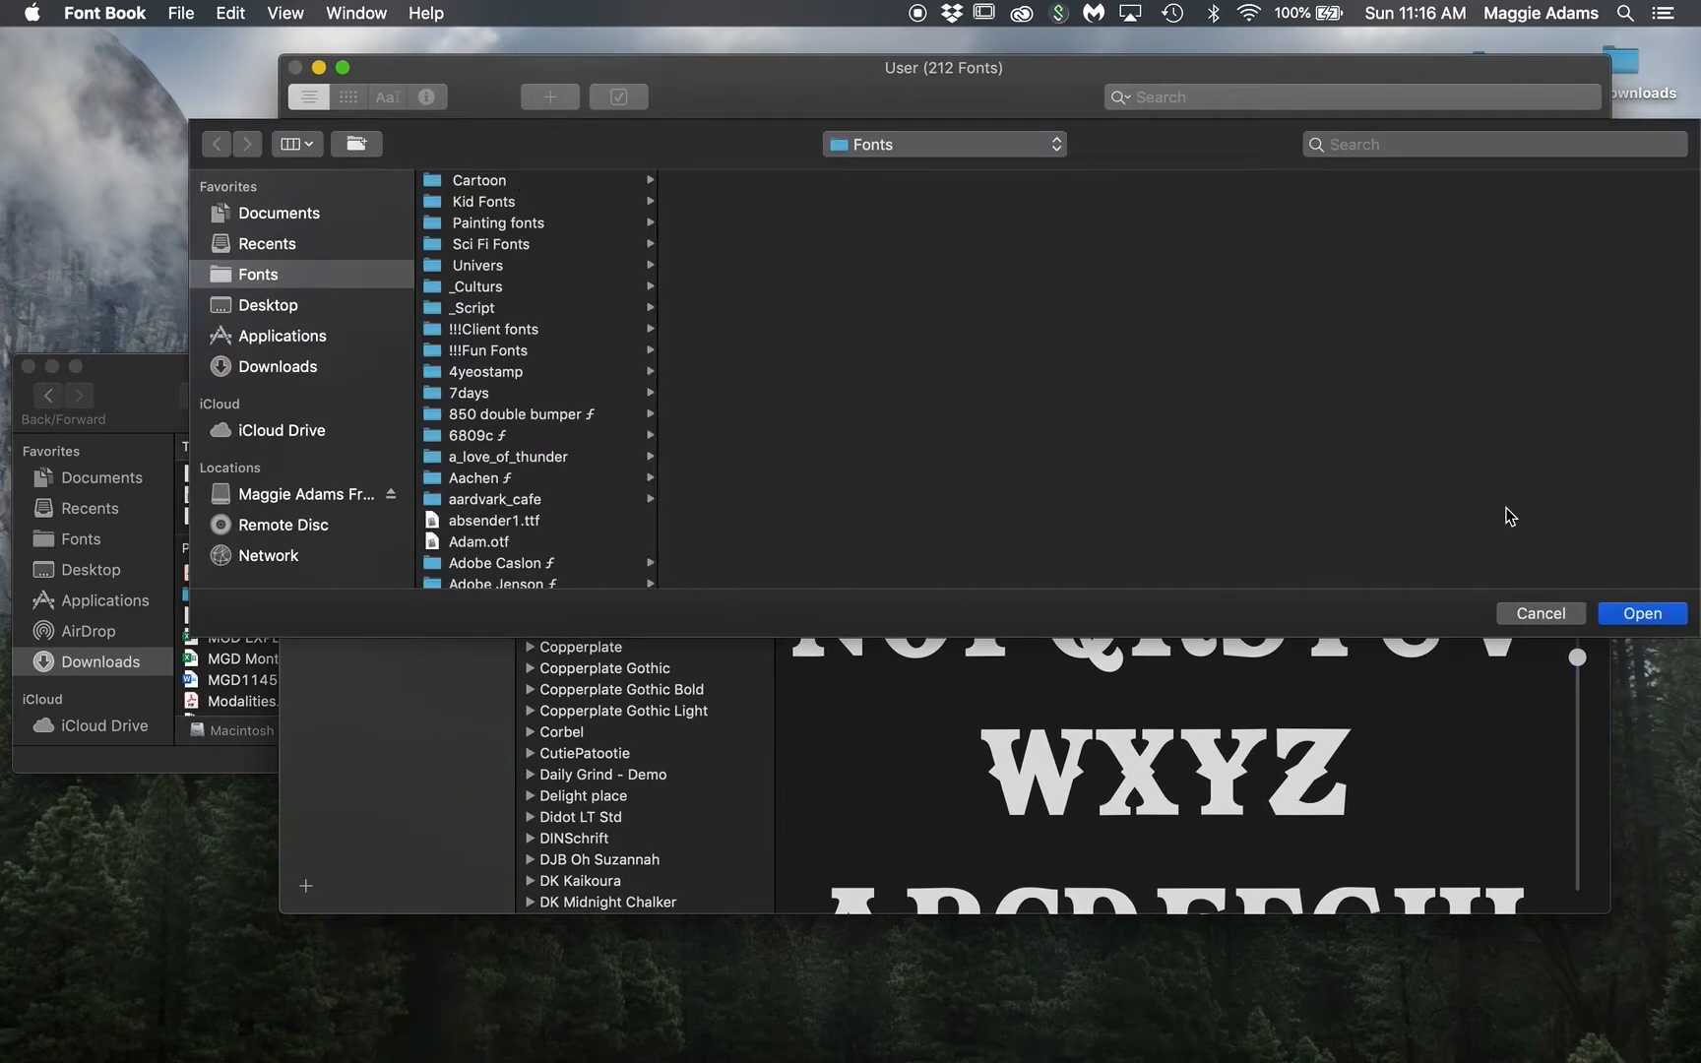
click(1534, 617)
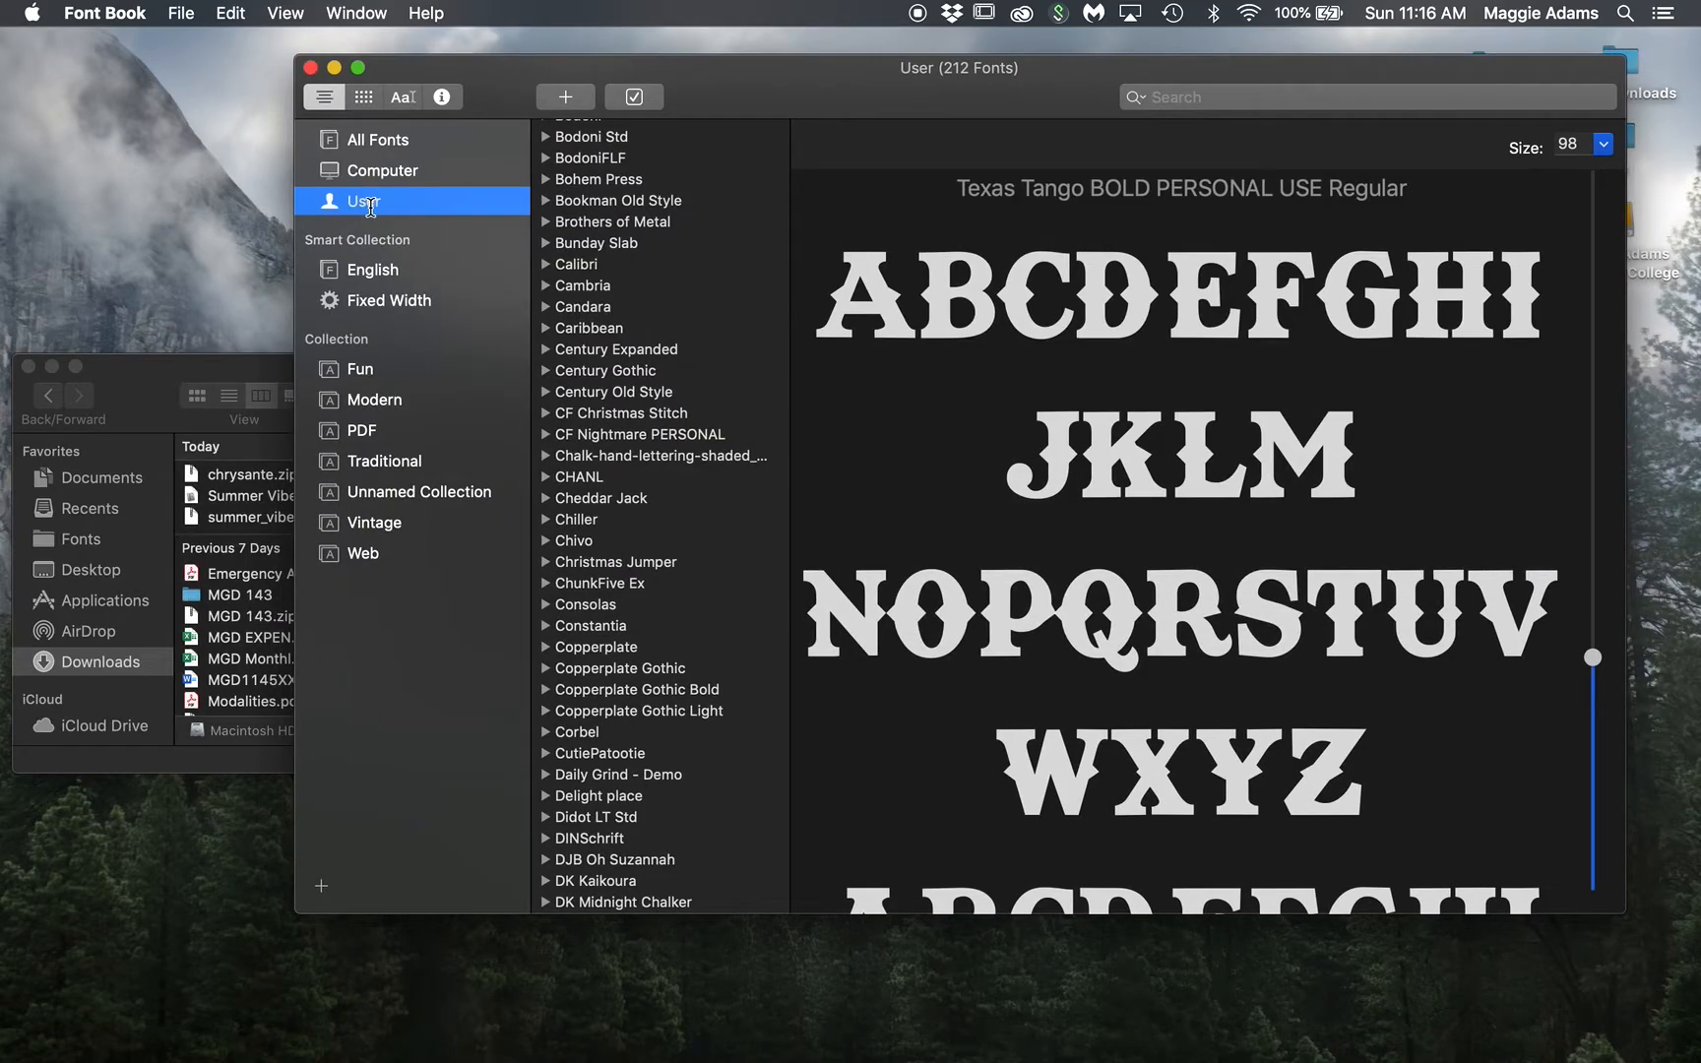
click(567, 98)
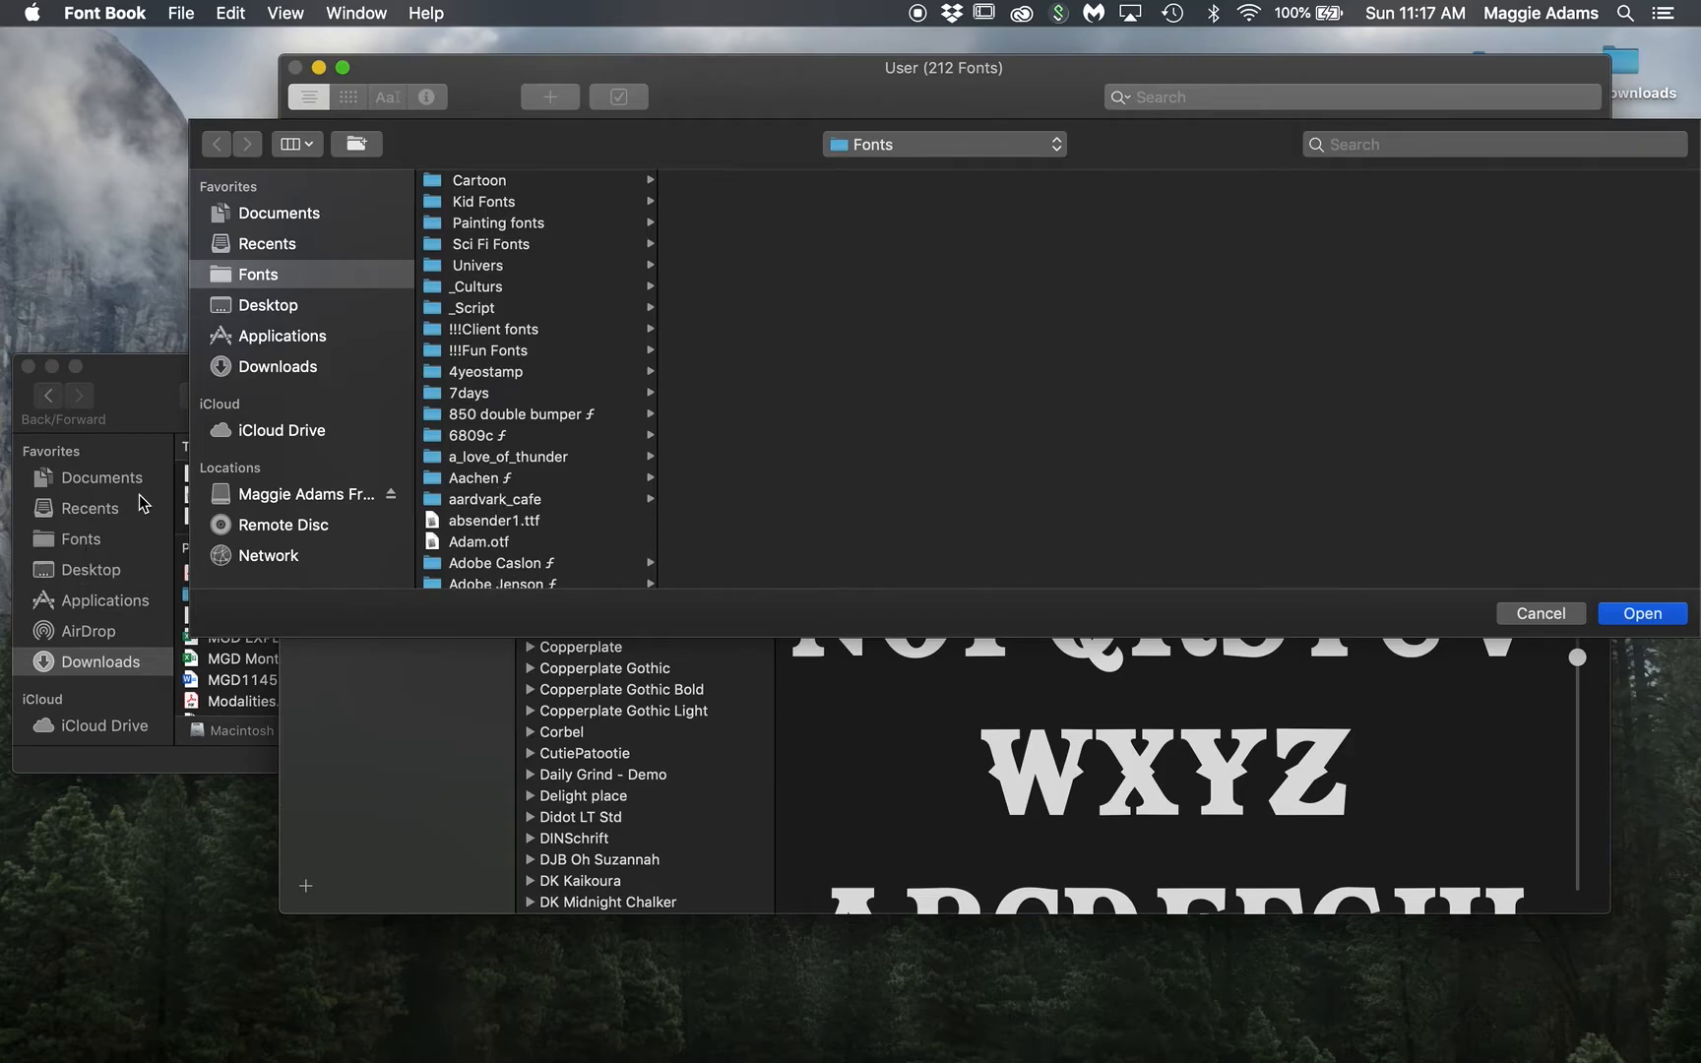
scroll(461, 463, down, 15)
scroll(458, 461, down, 10)
scroll(457, 456, down, 8)
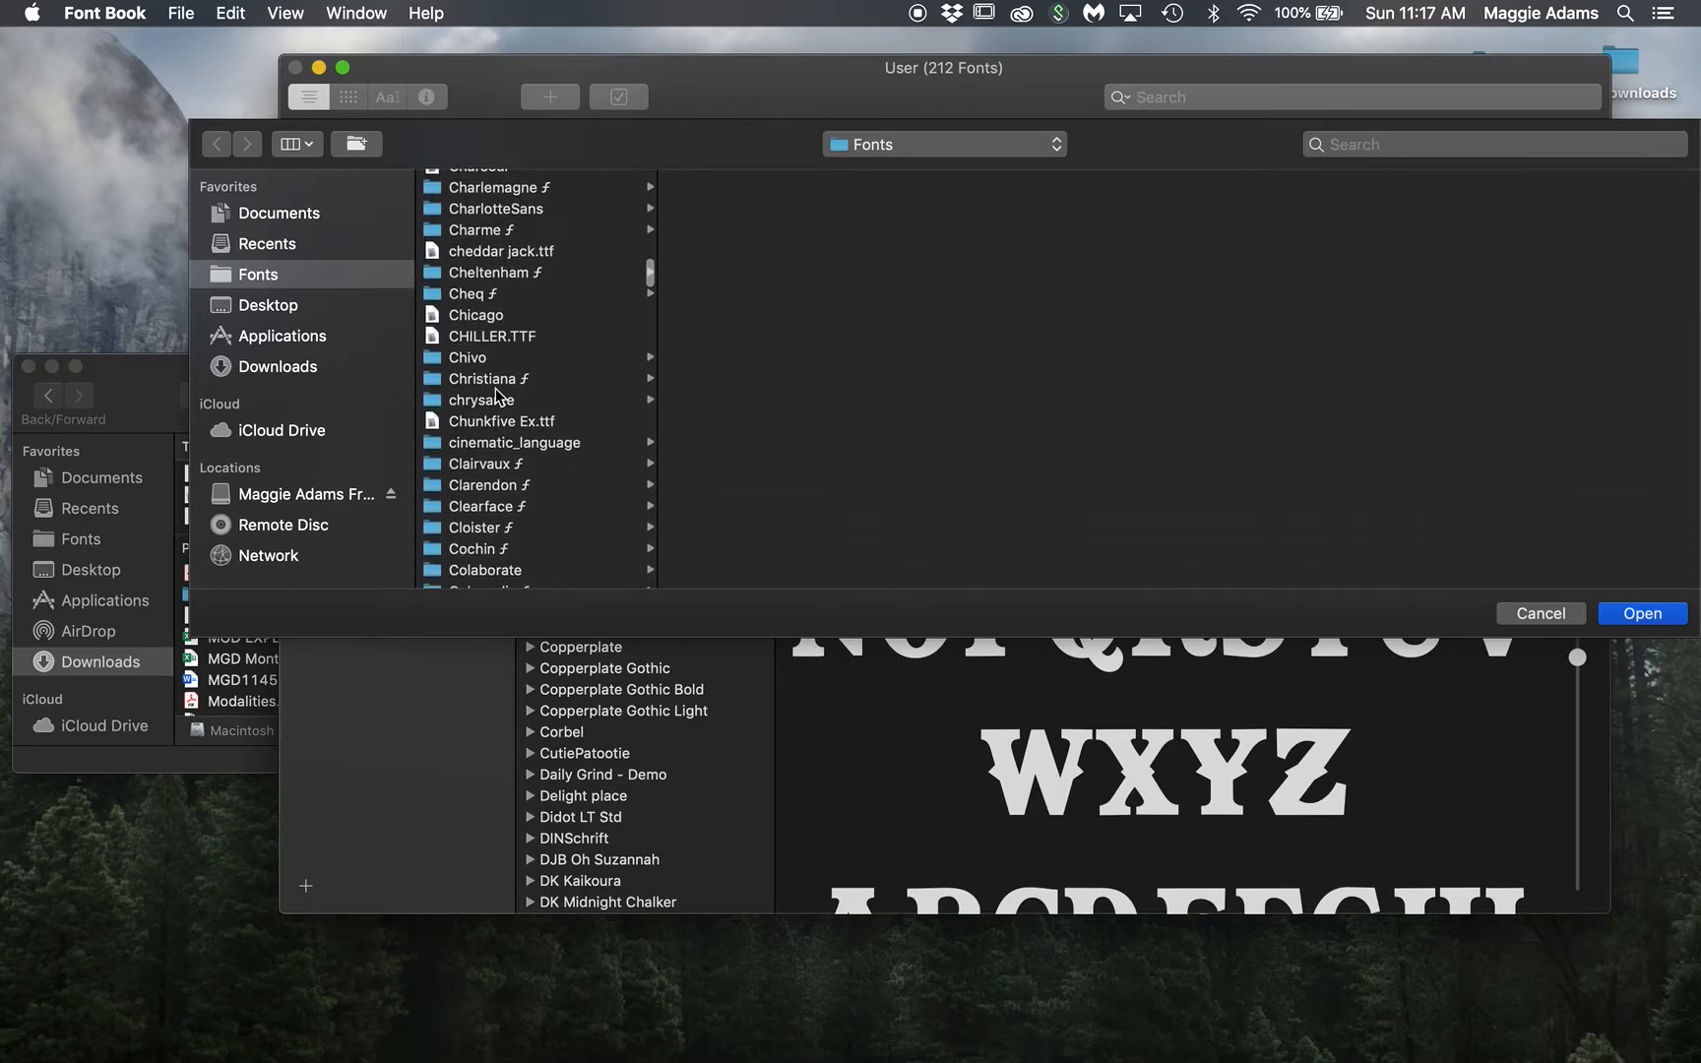
Step: Select the chrysante folder and install Chrysante, bringing the User fonts to 213
click(498, 400)
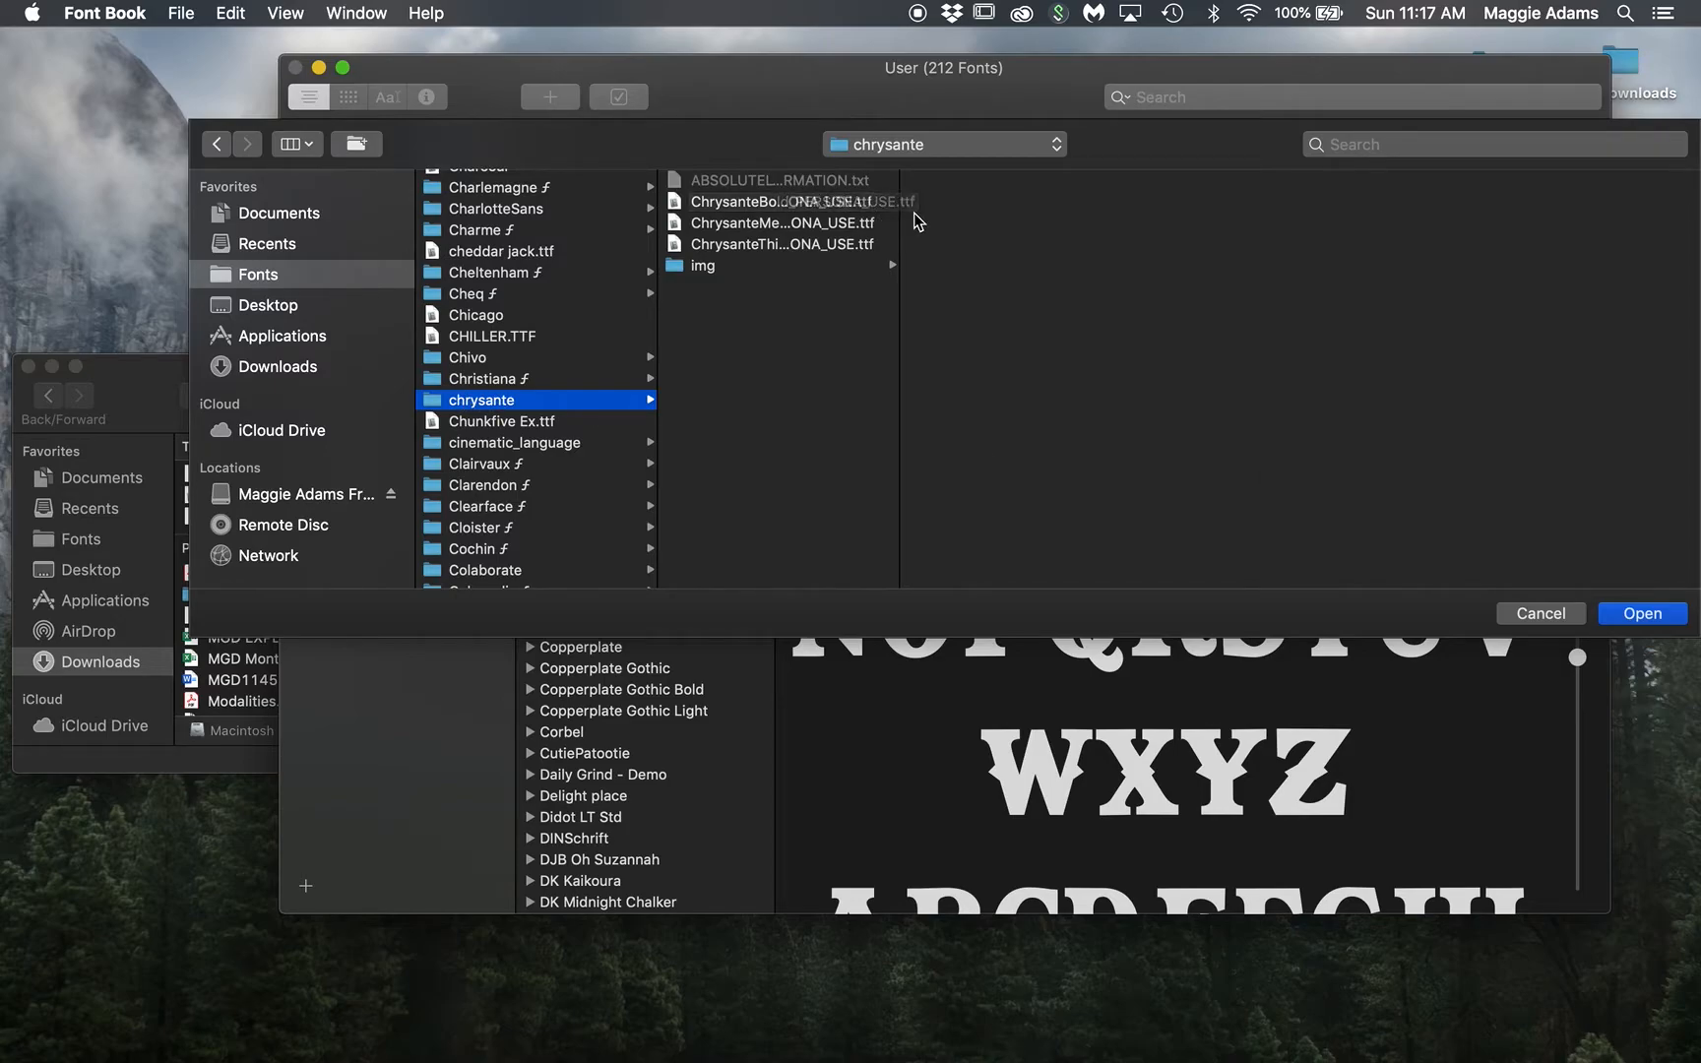
click(503, 383)
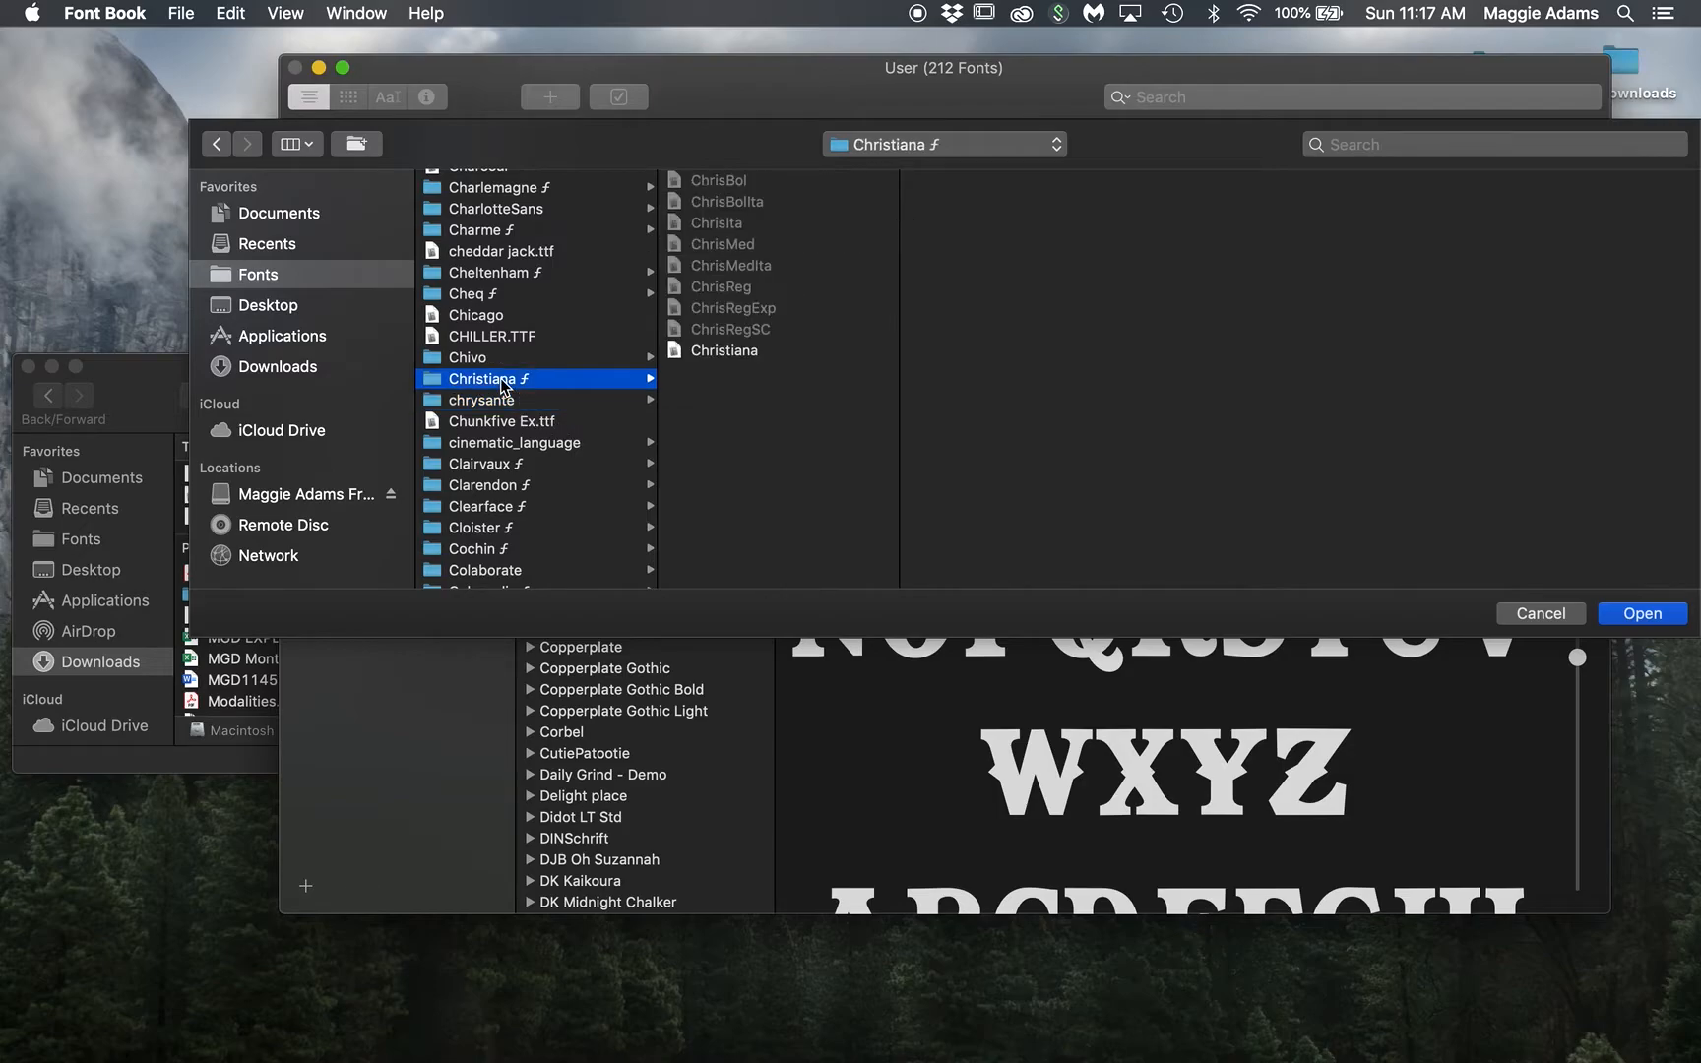
click(491, 359)
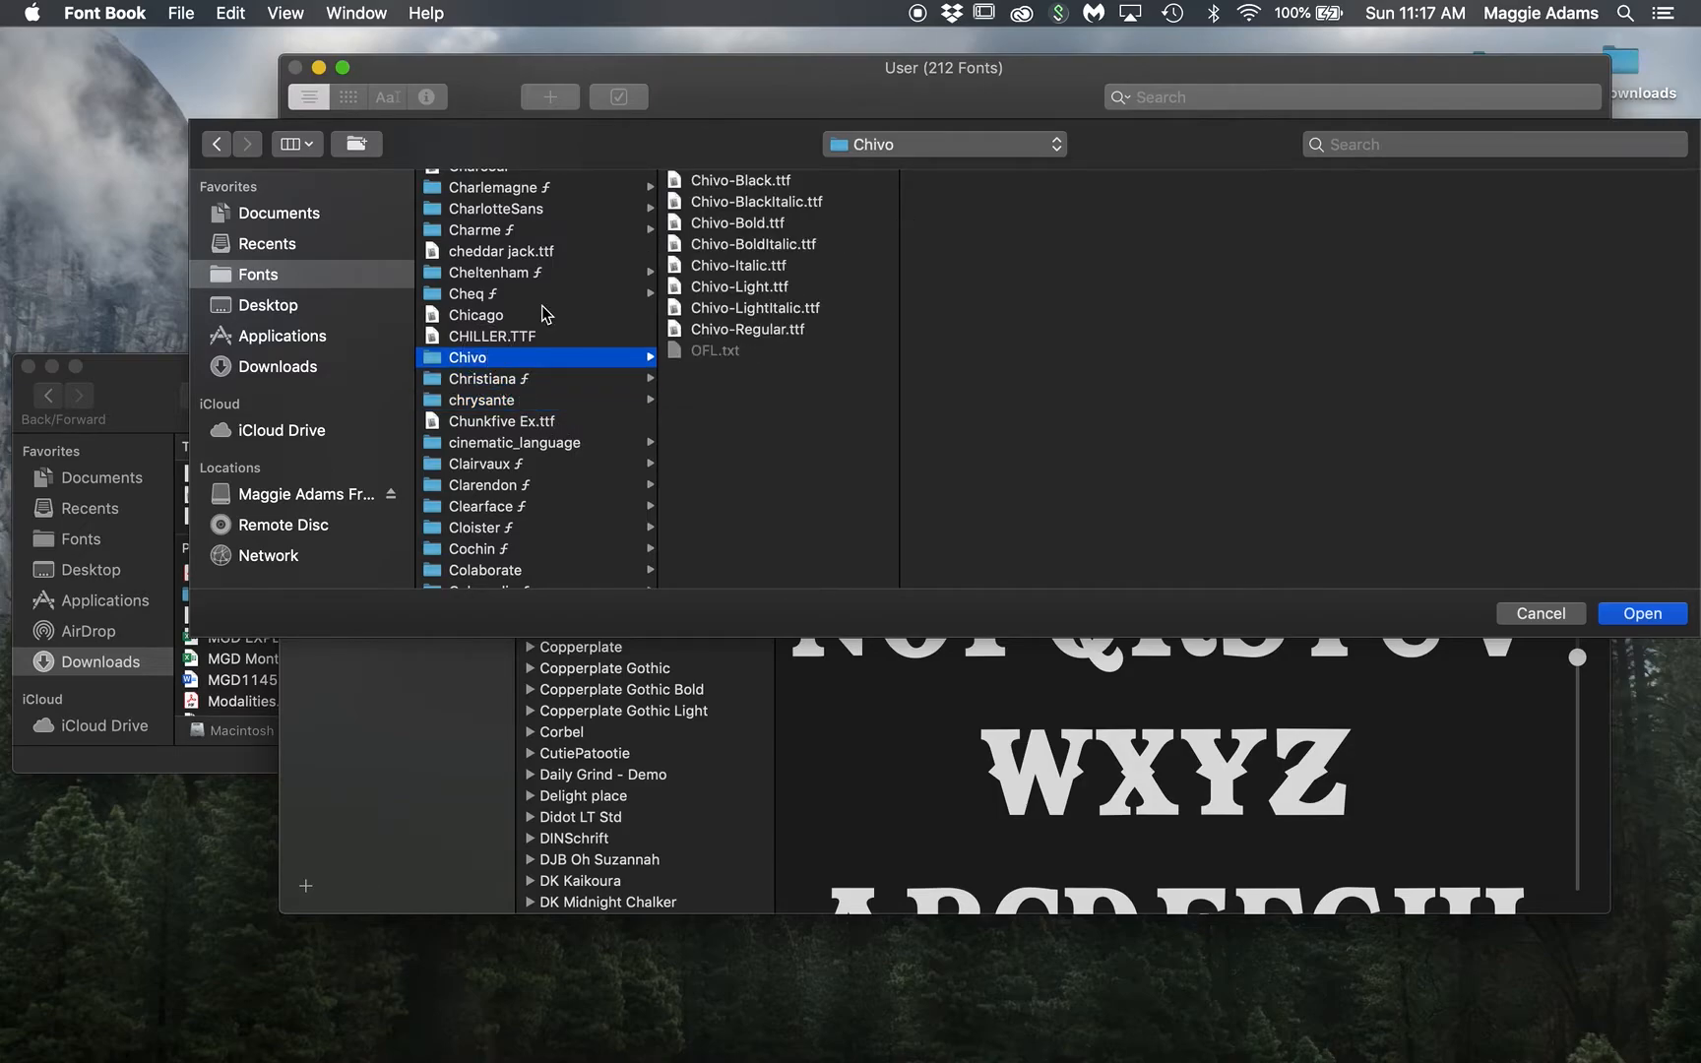
click(500, 338)
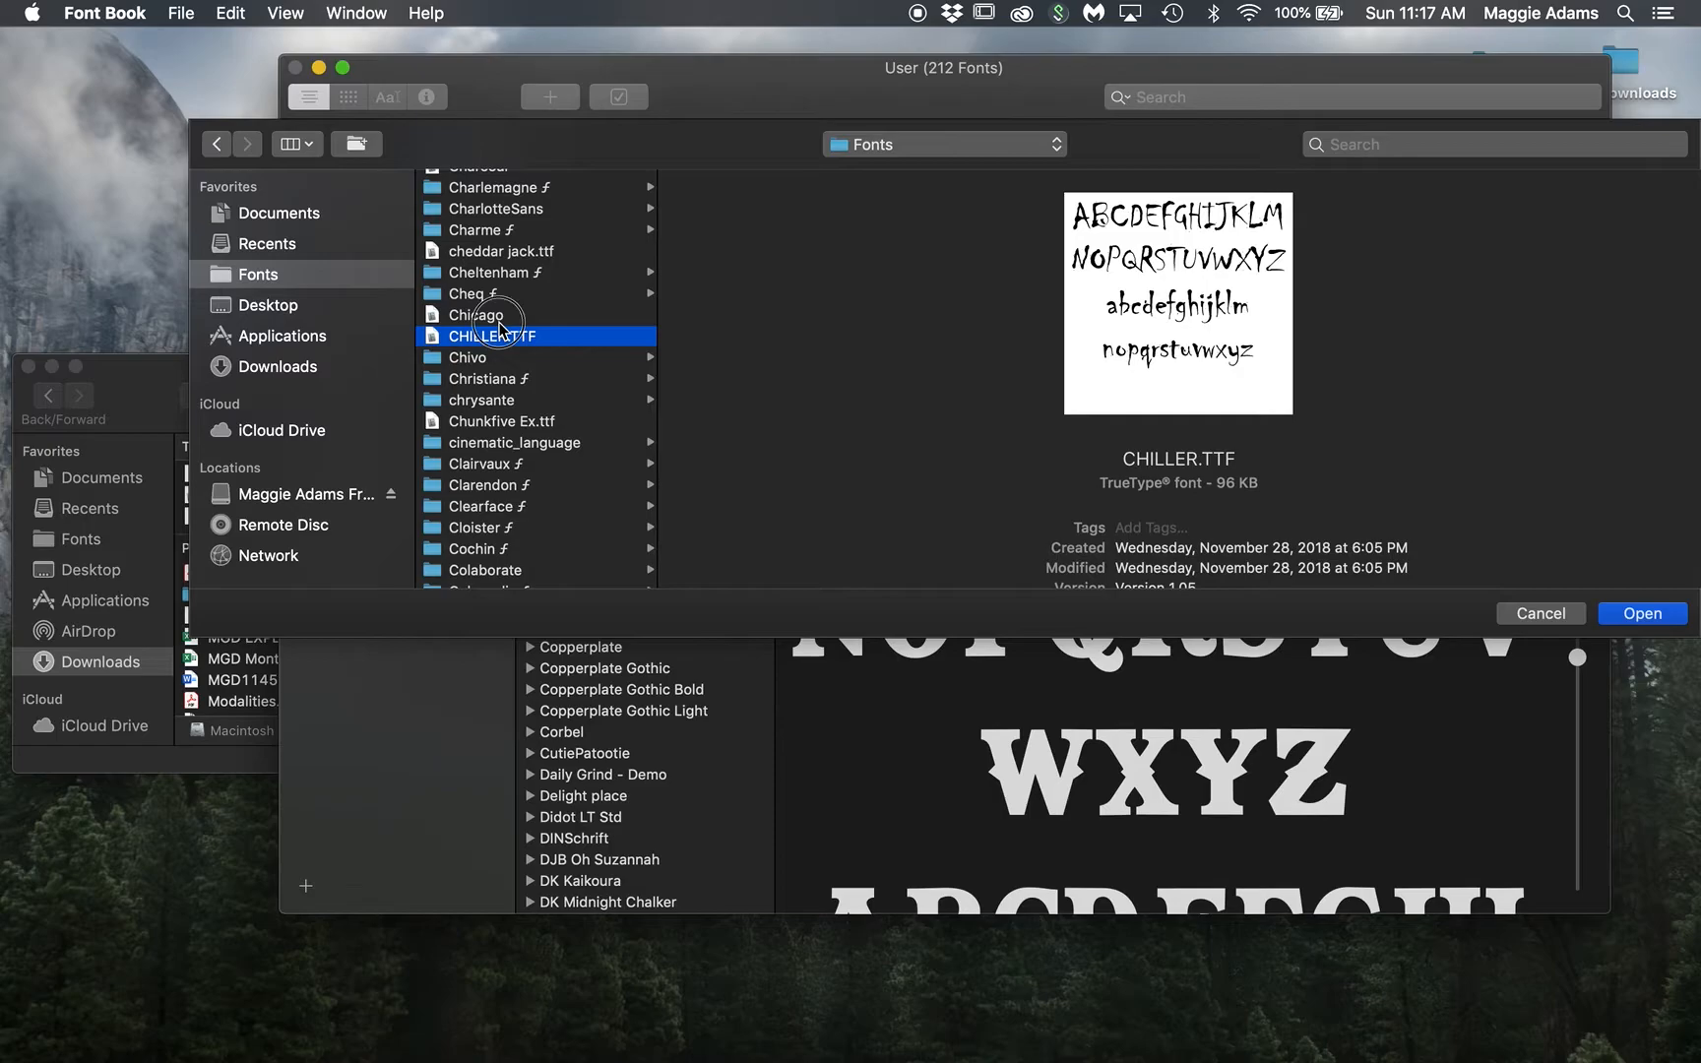
click(500, 314)
click(499, 297)
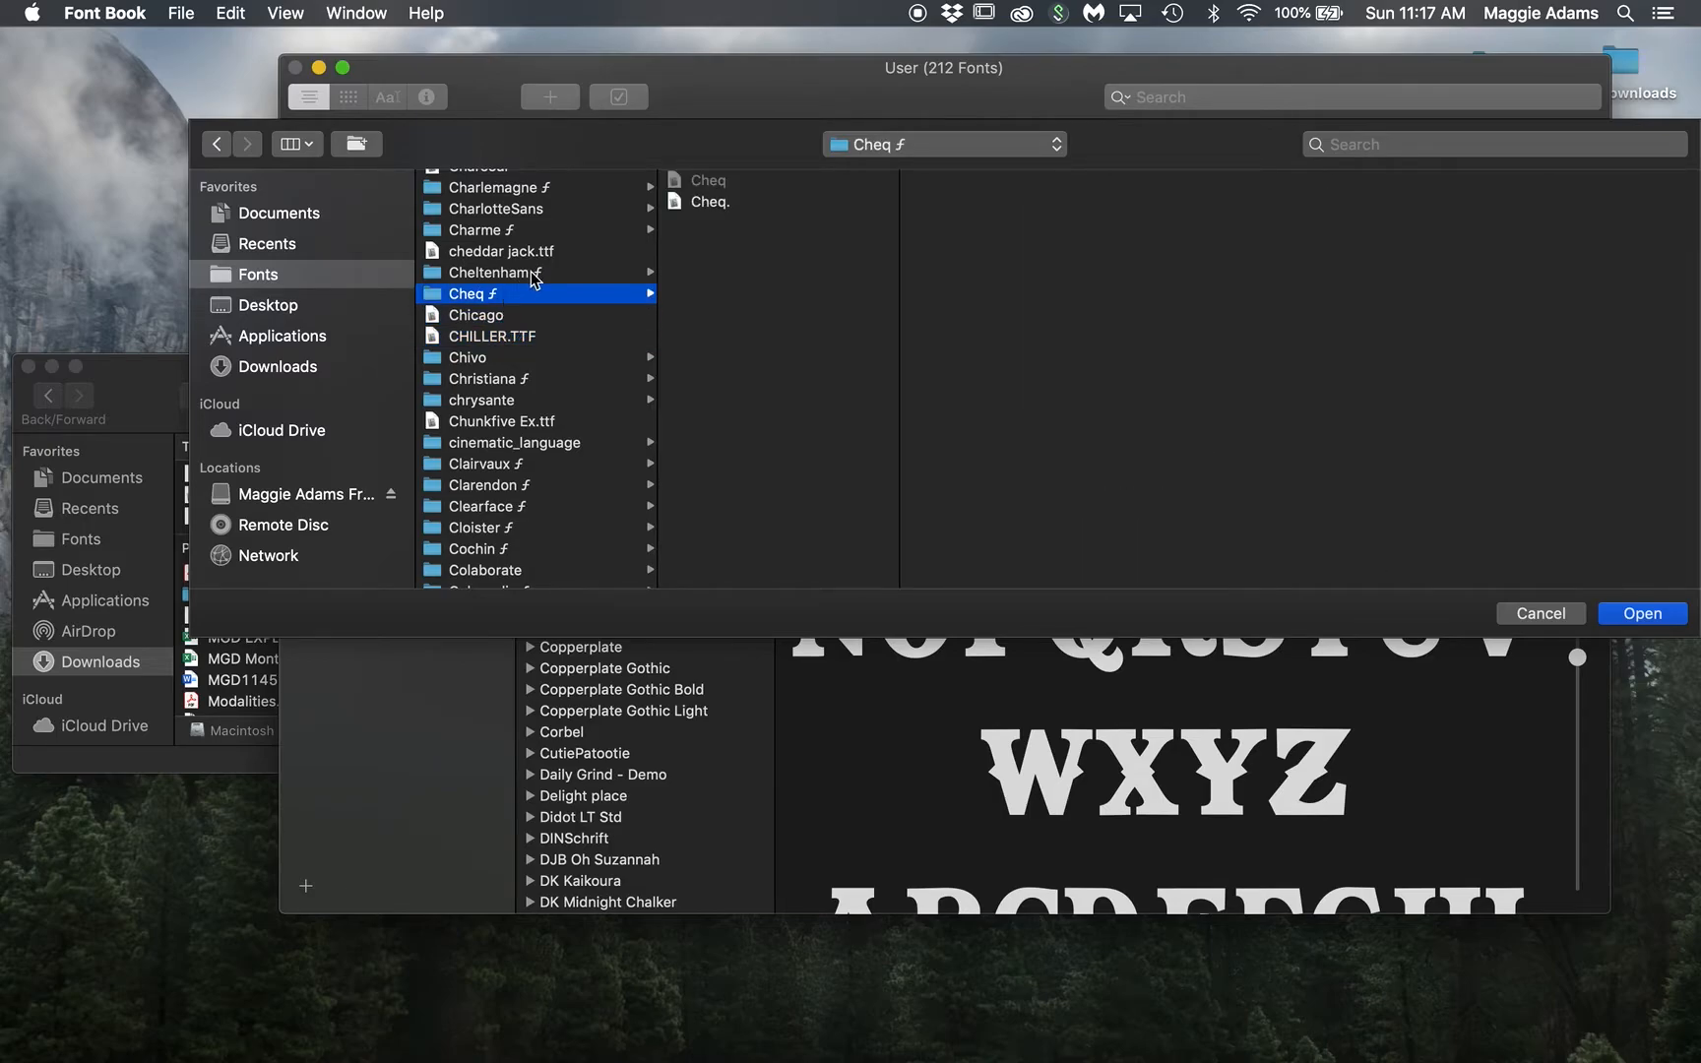
click(521, 272)
click(525, 252)
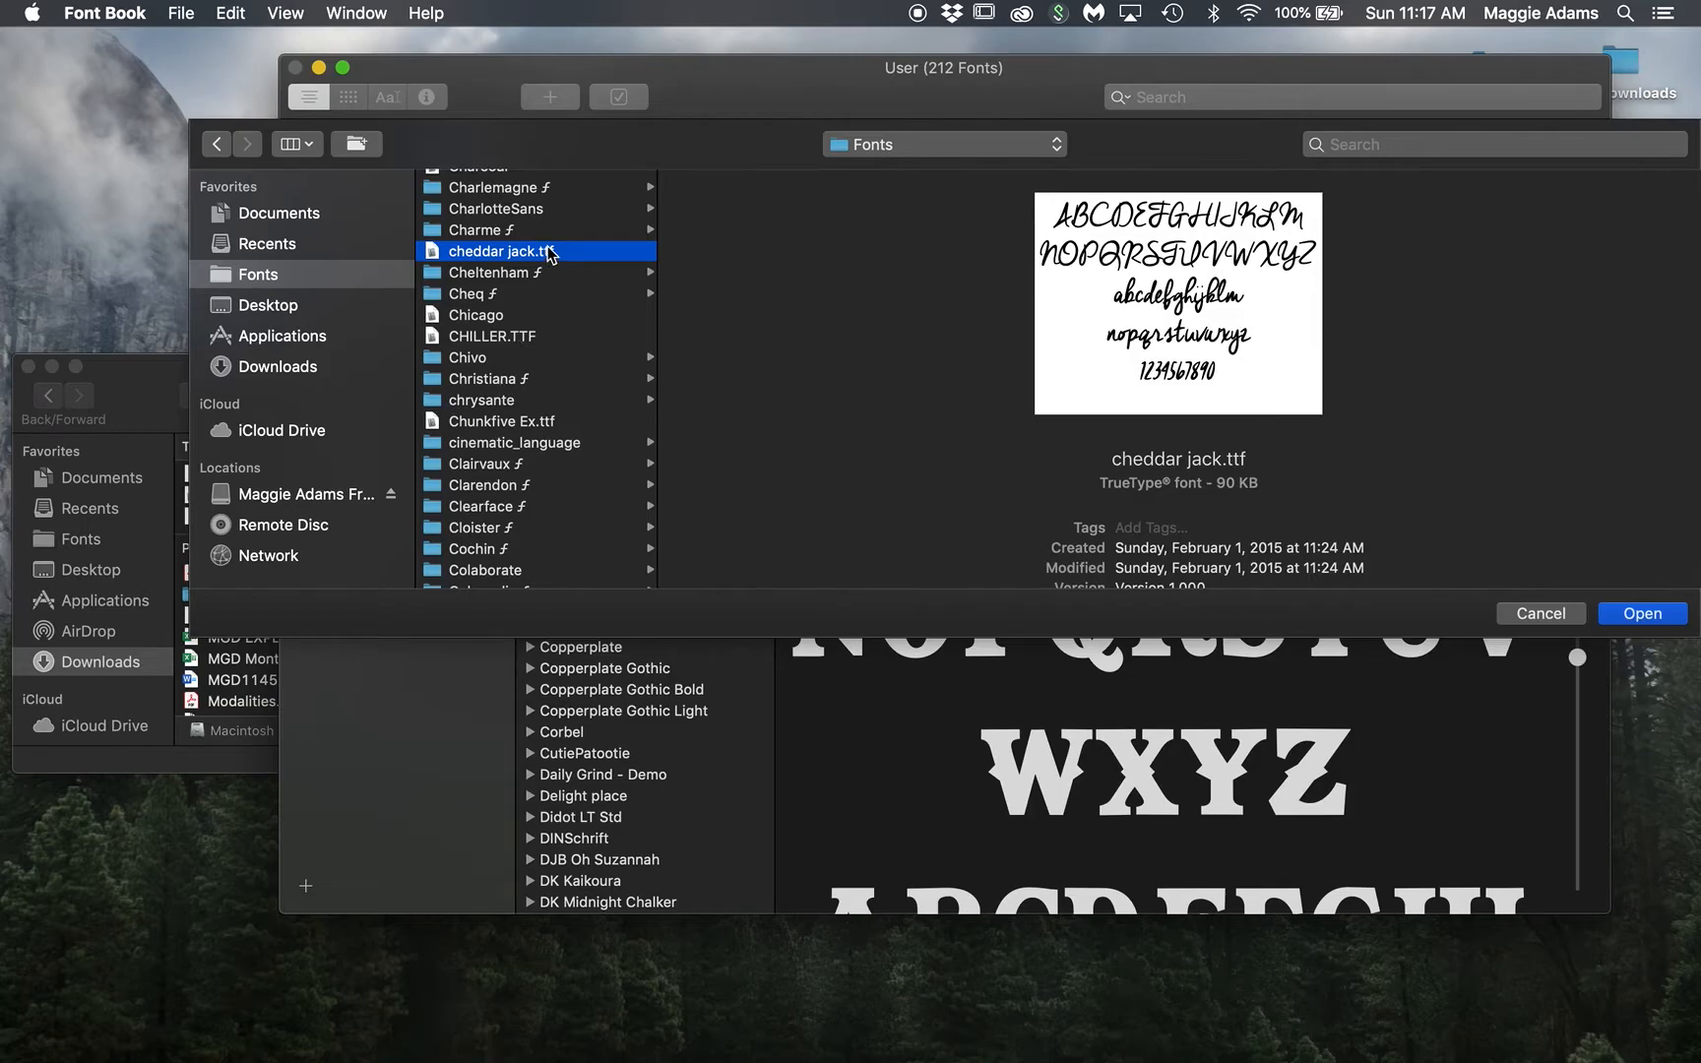
click(509, 402)
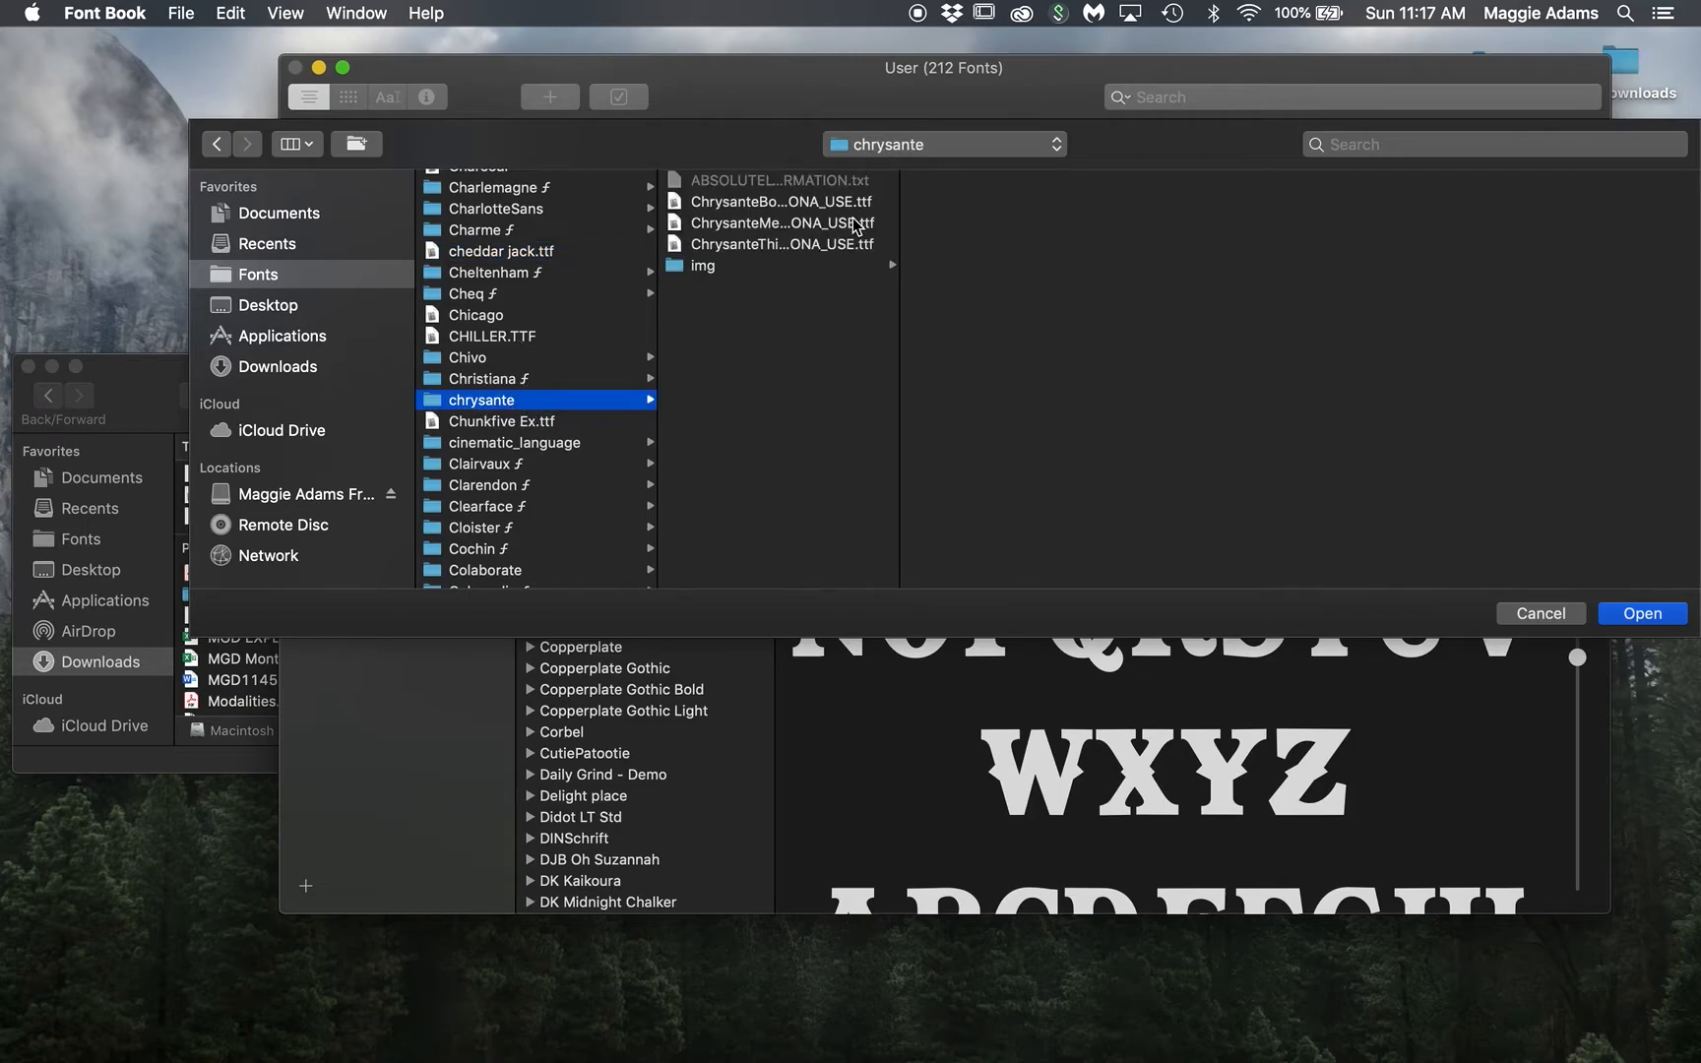
click(1669, 621)
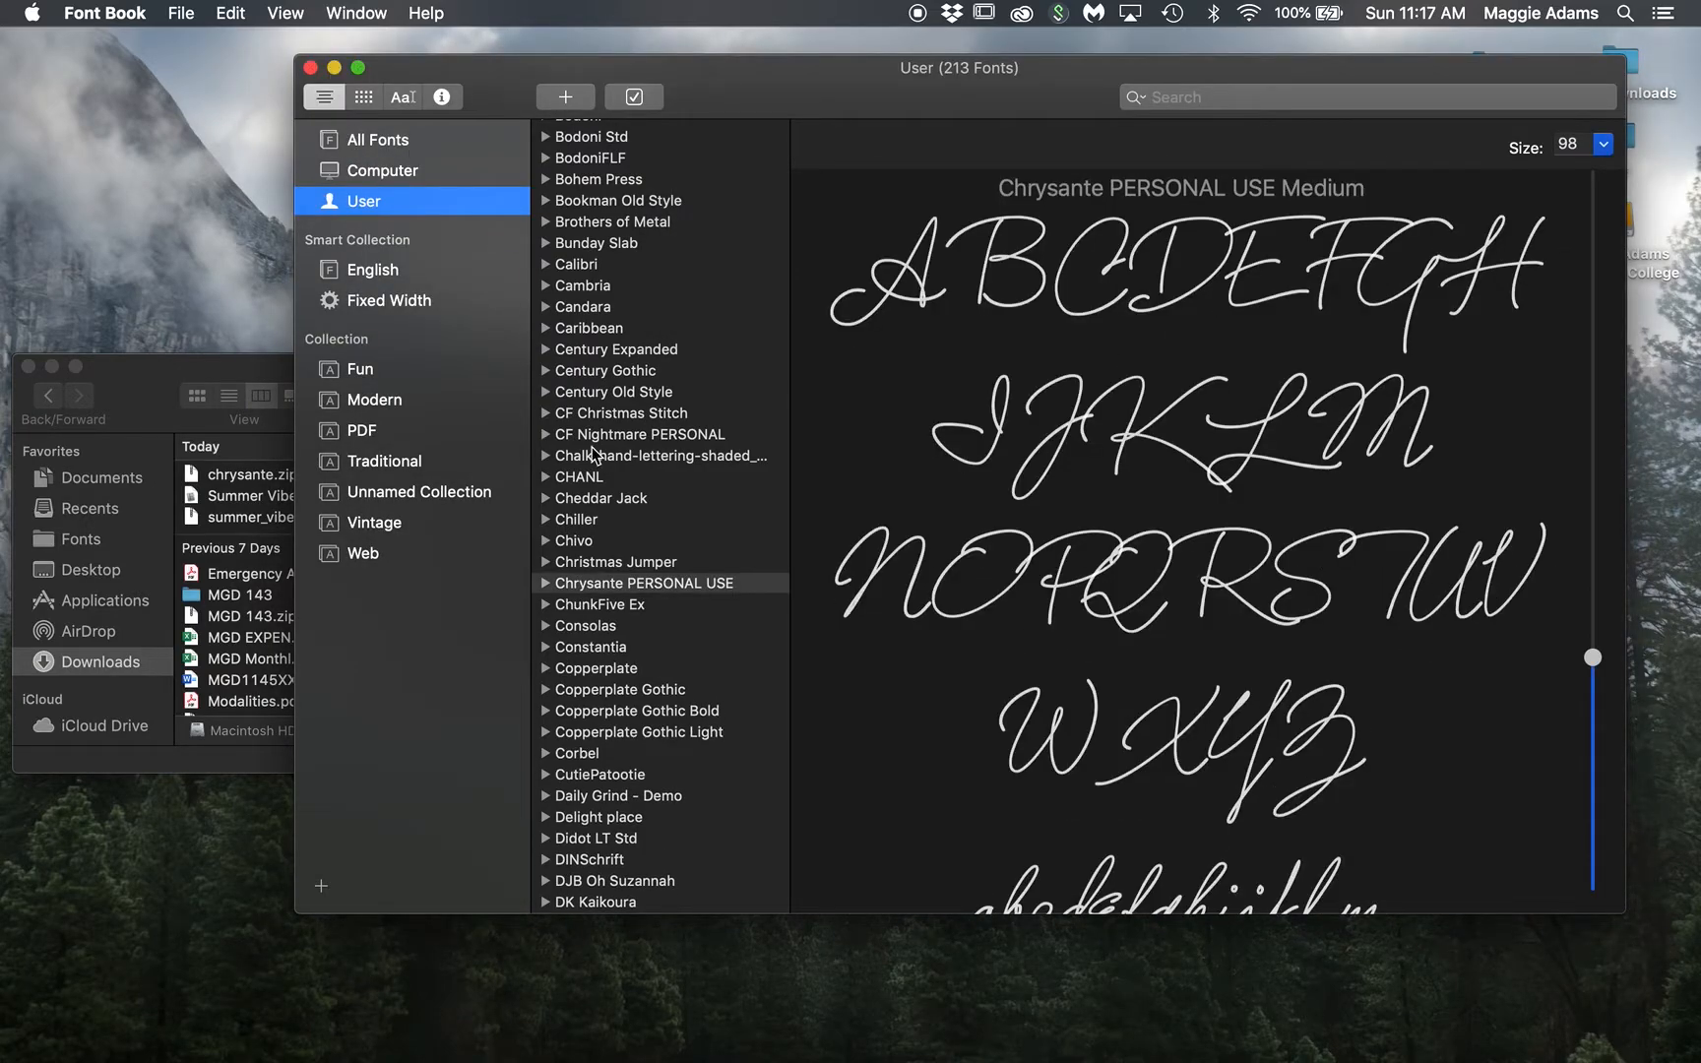
Step: Minimize Font Book and force quit the unresponsive InDesign from the Dock
click(333, 68)
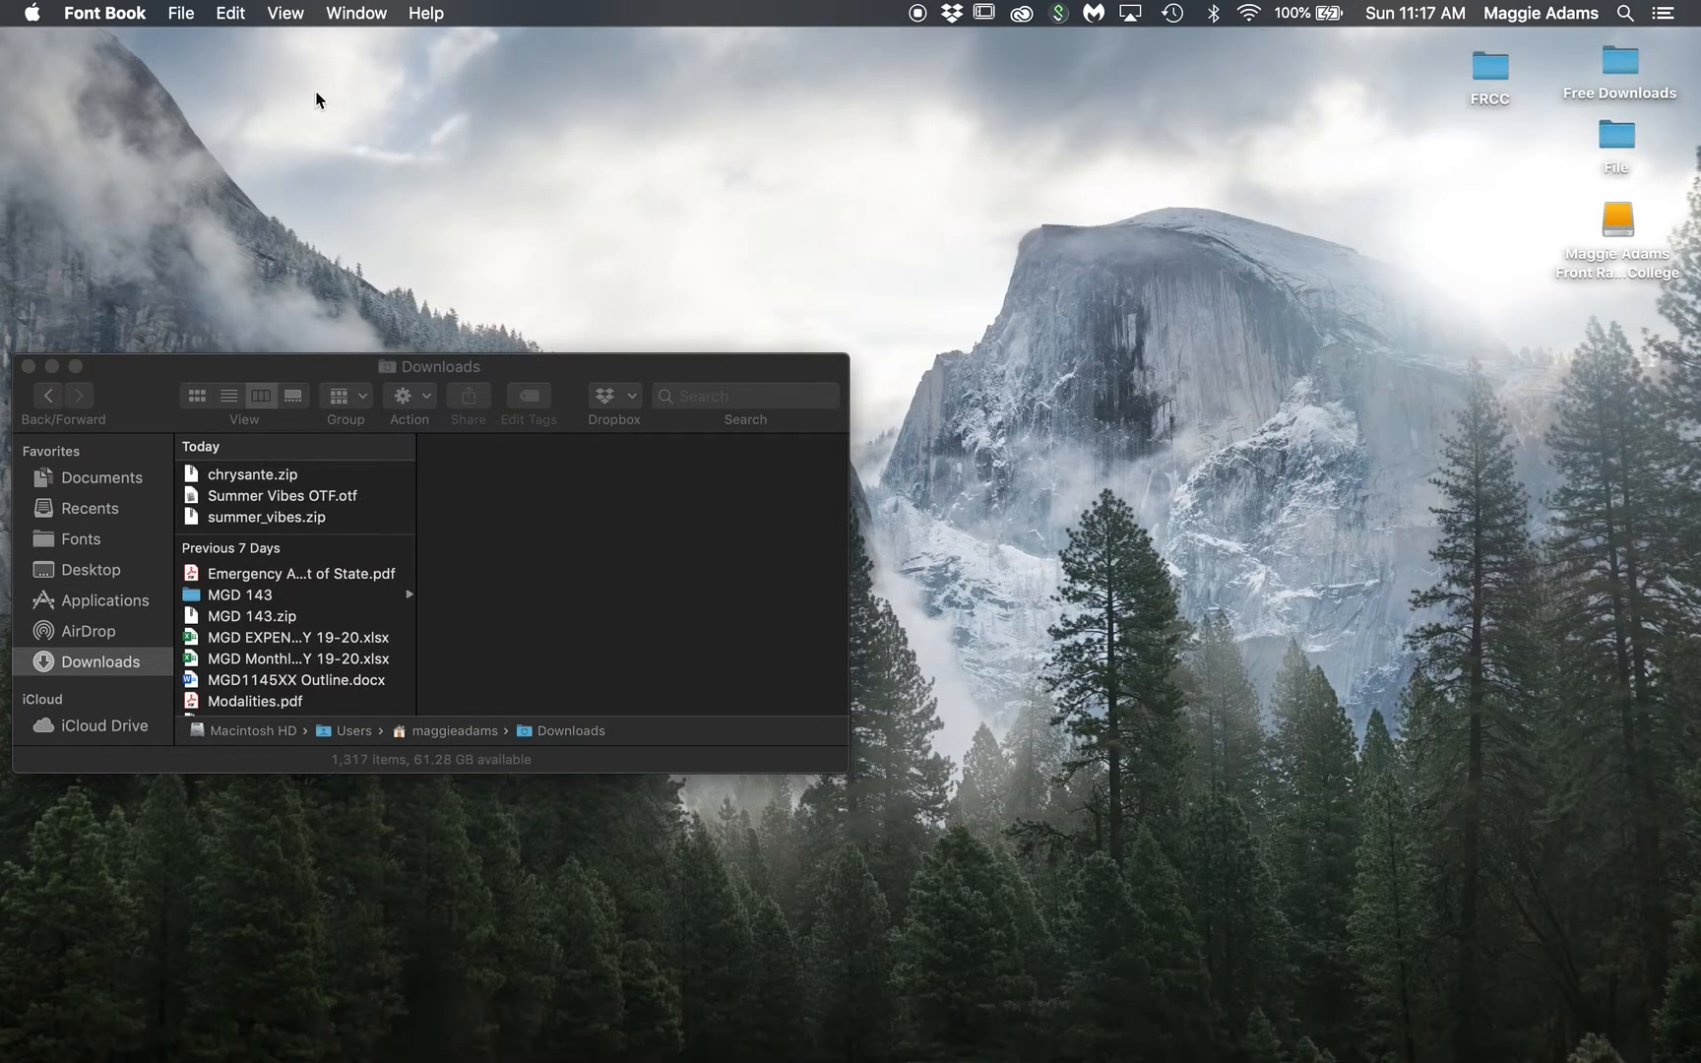
mouse_move(1215, 1058)
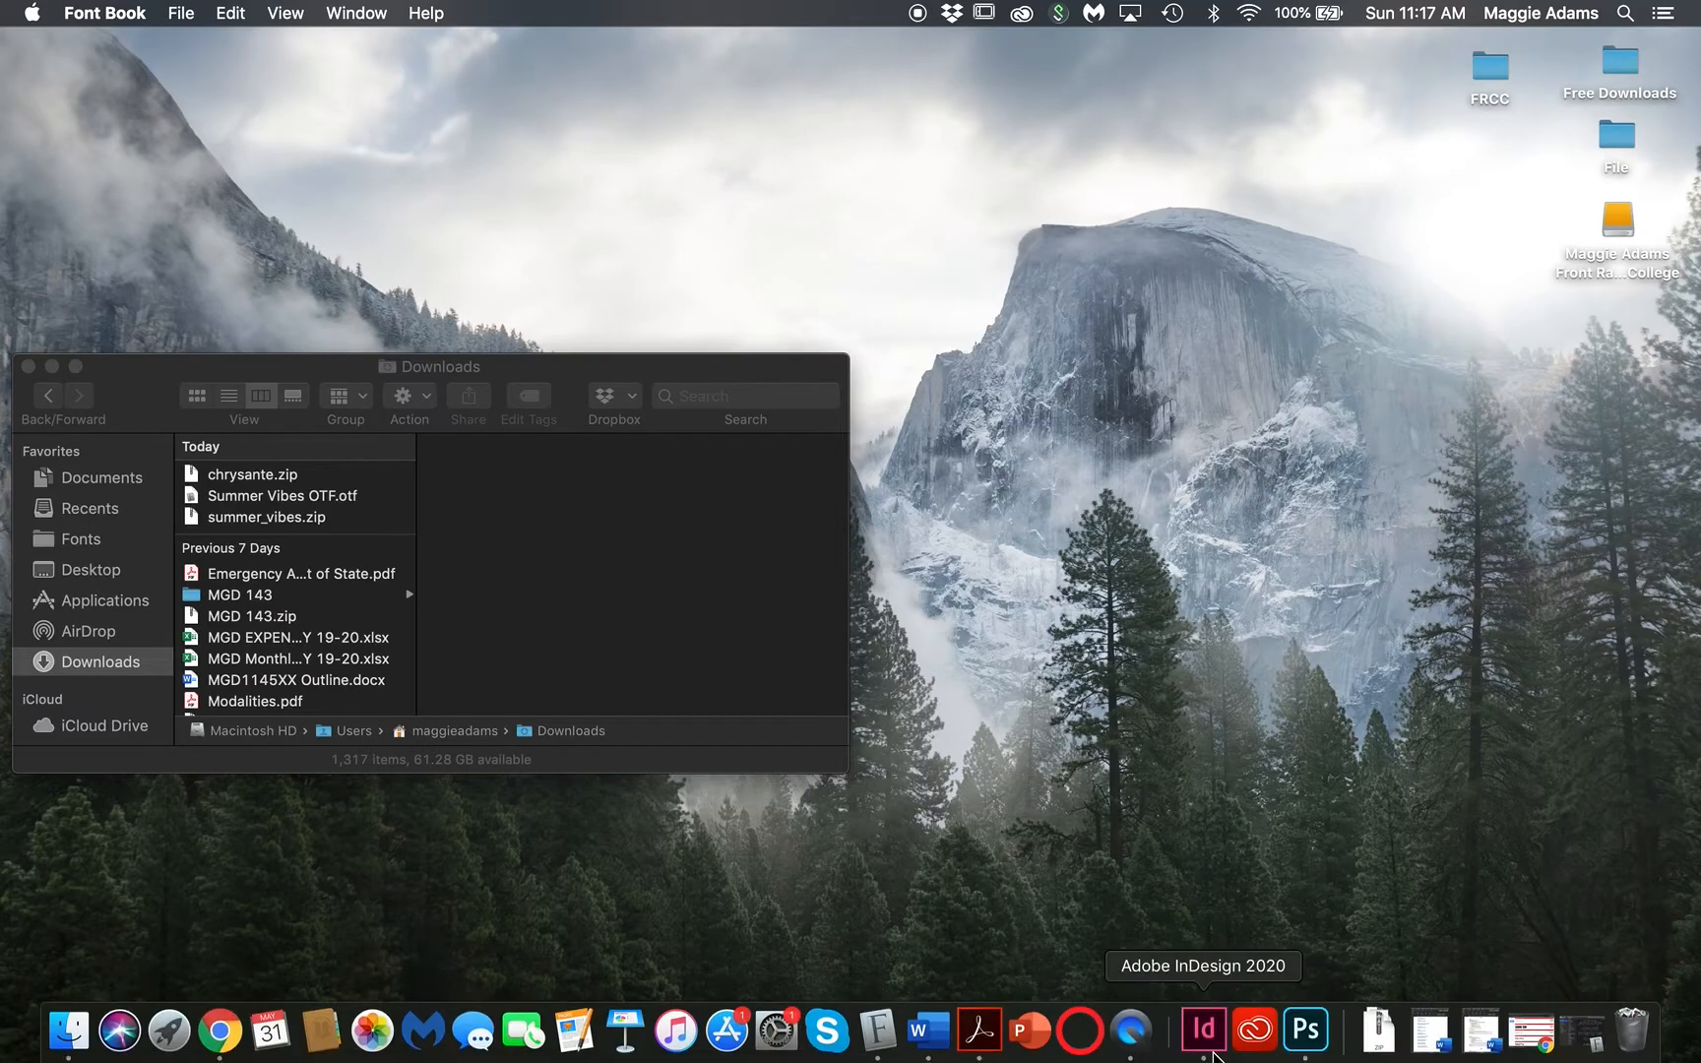
click(1211, 1039)
right_click(1211, 1039)
click(1227, 957)
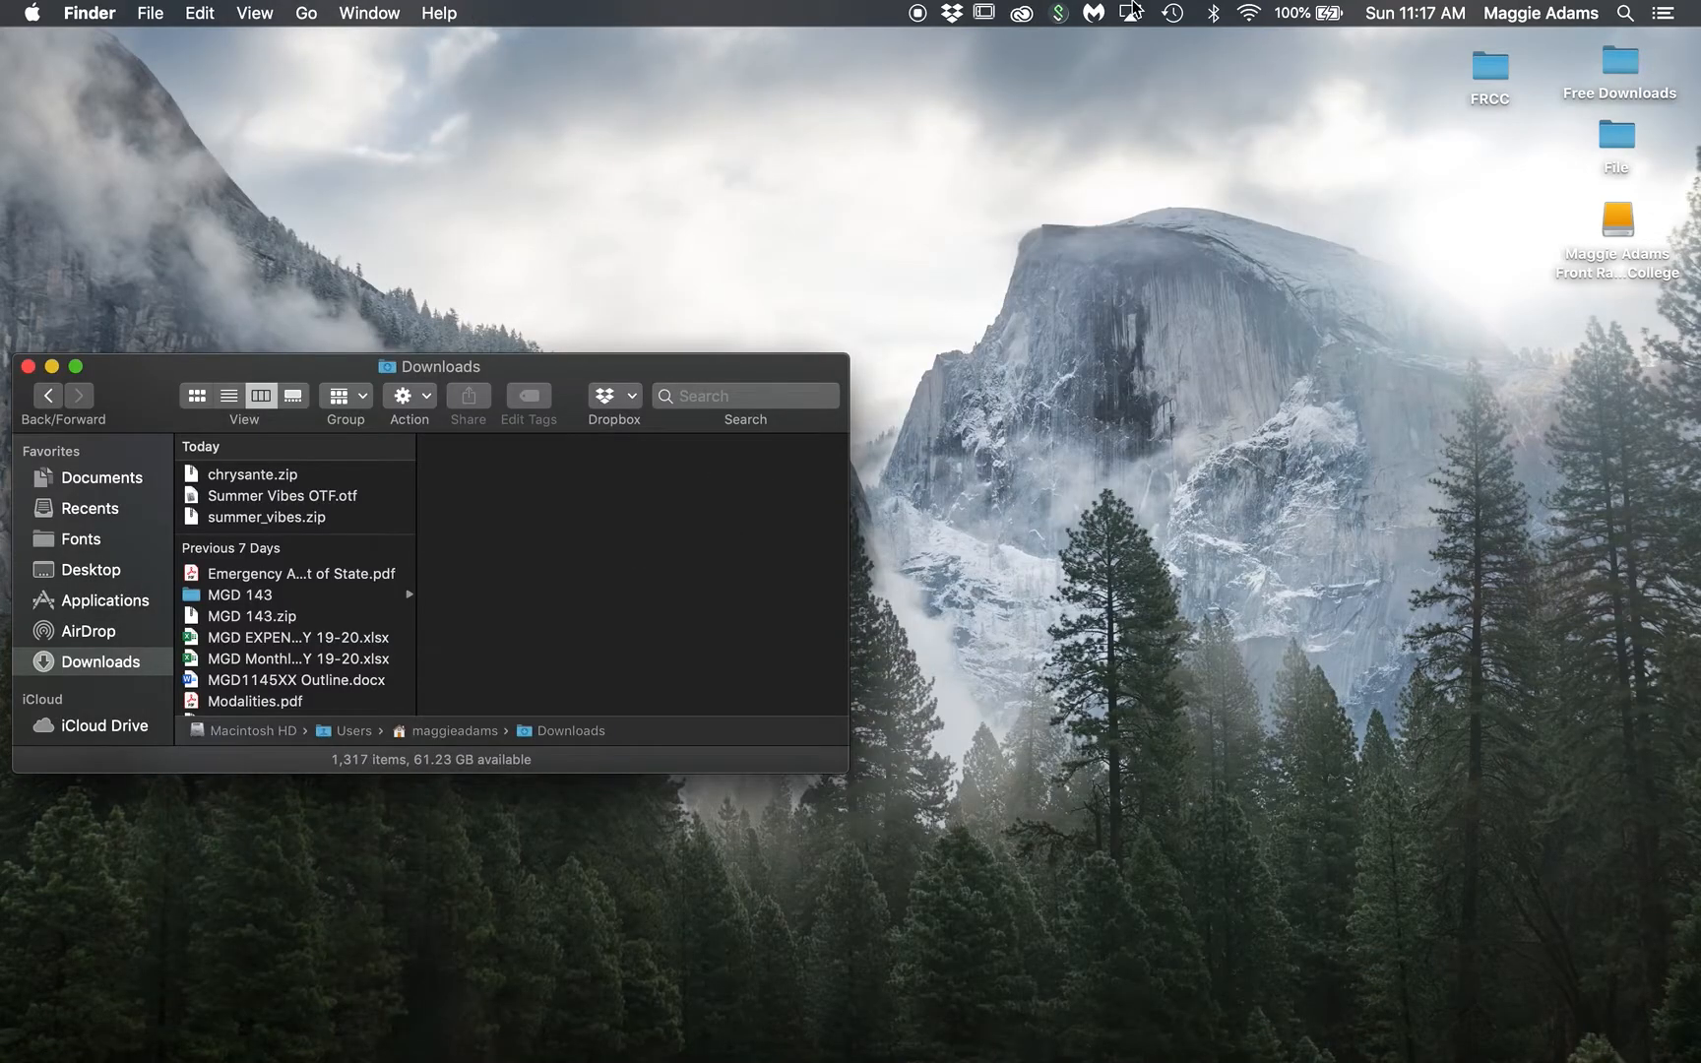
Step: Relaunch InDesign from the Creative Cloud app
click(1022, 14)
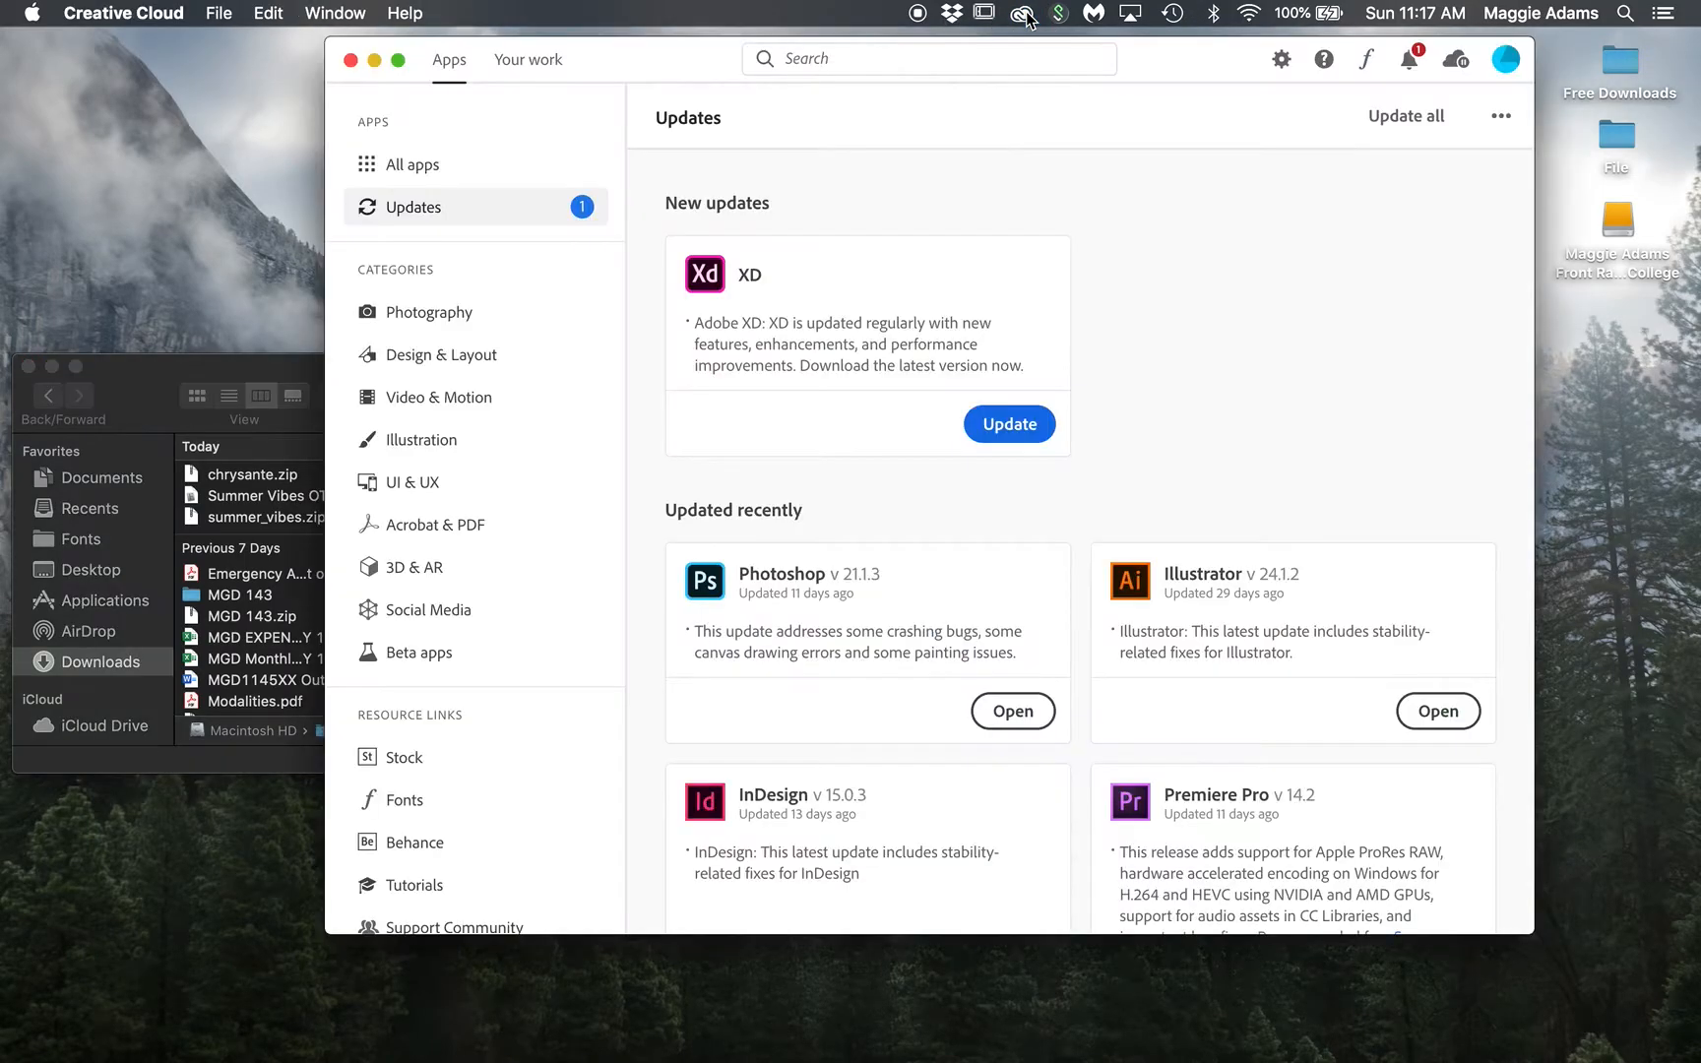
scroll(966, 603, down, 5)
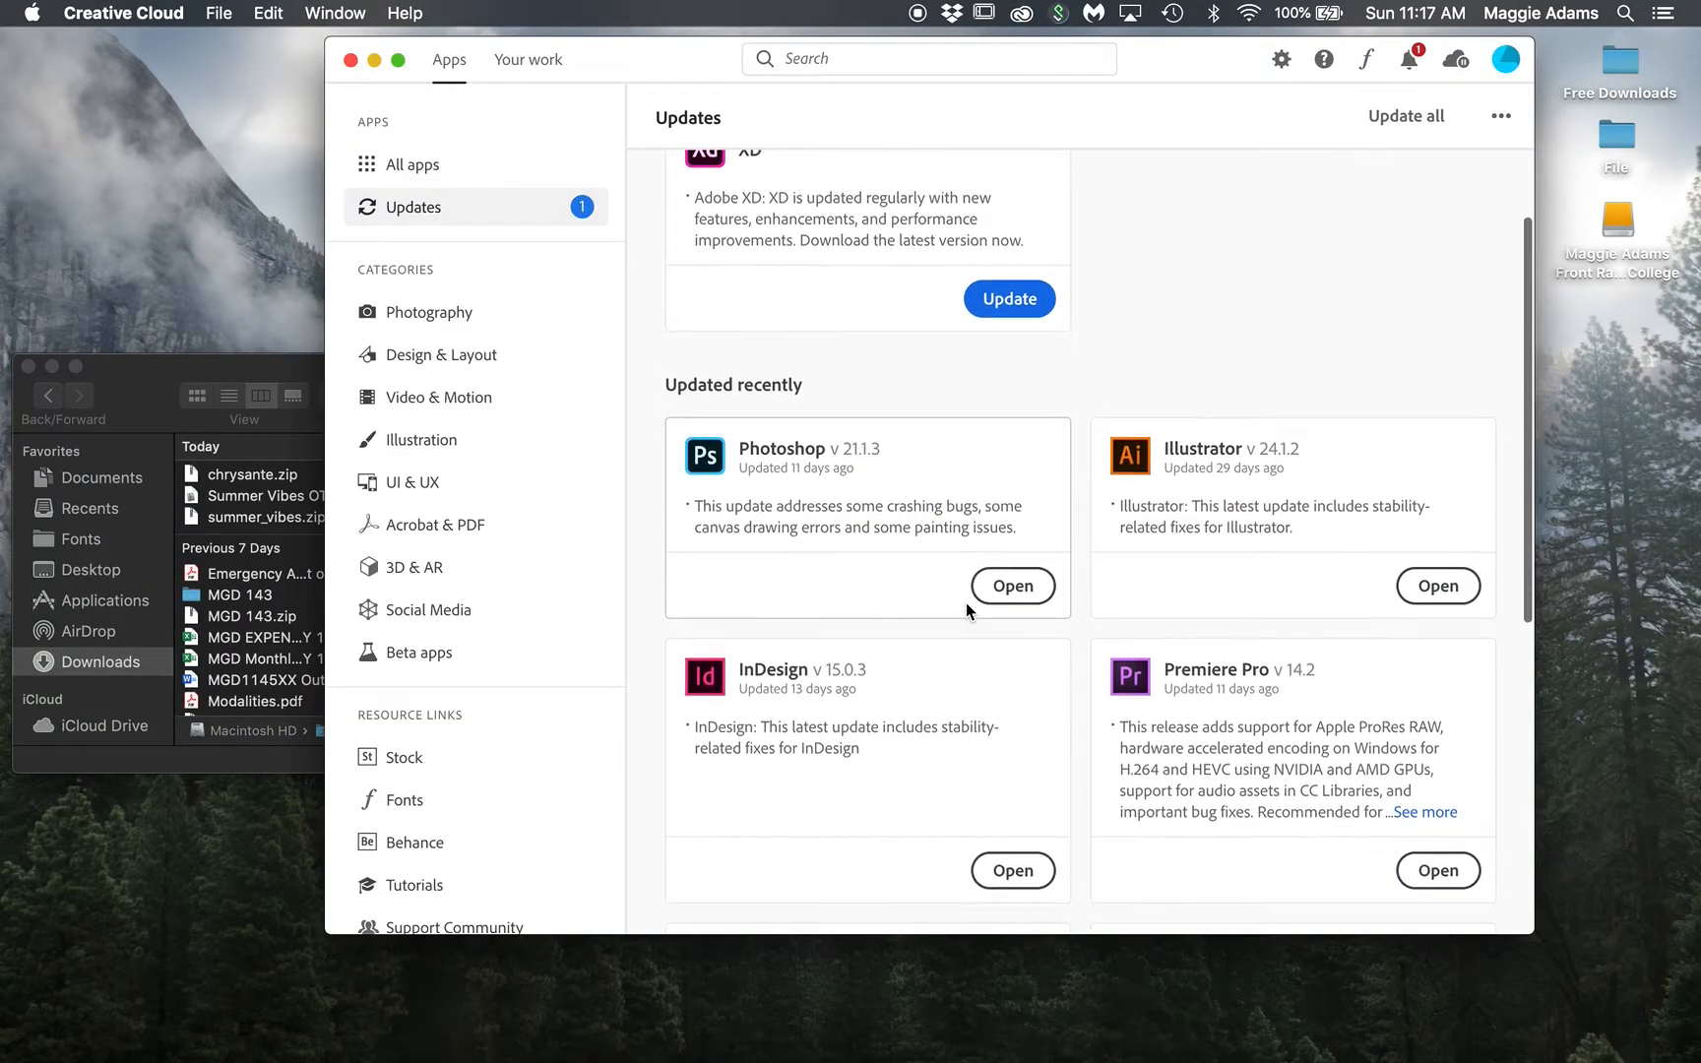
click(1014, 800)
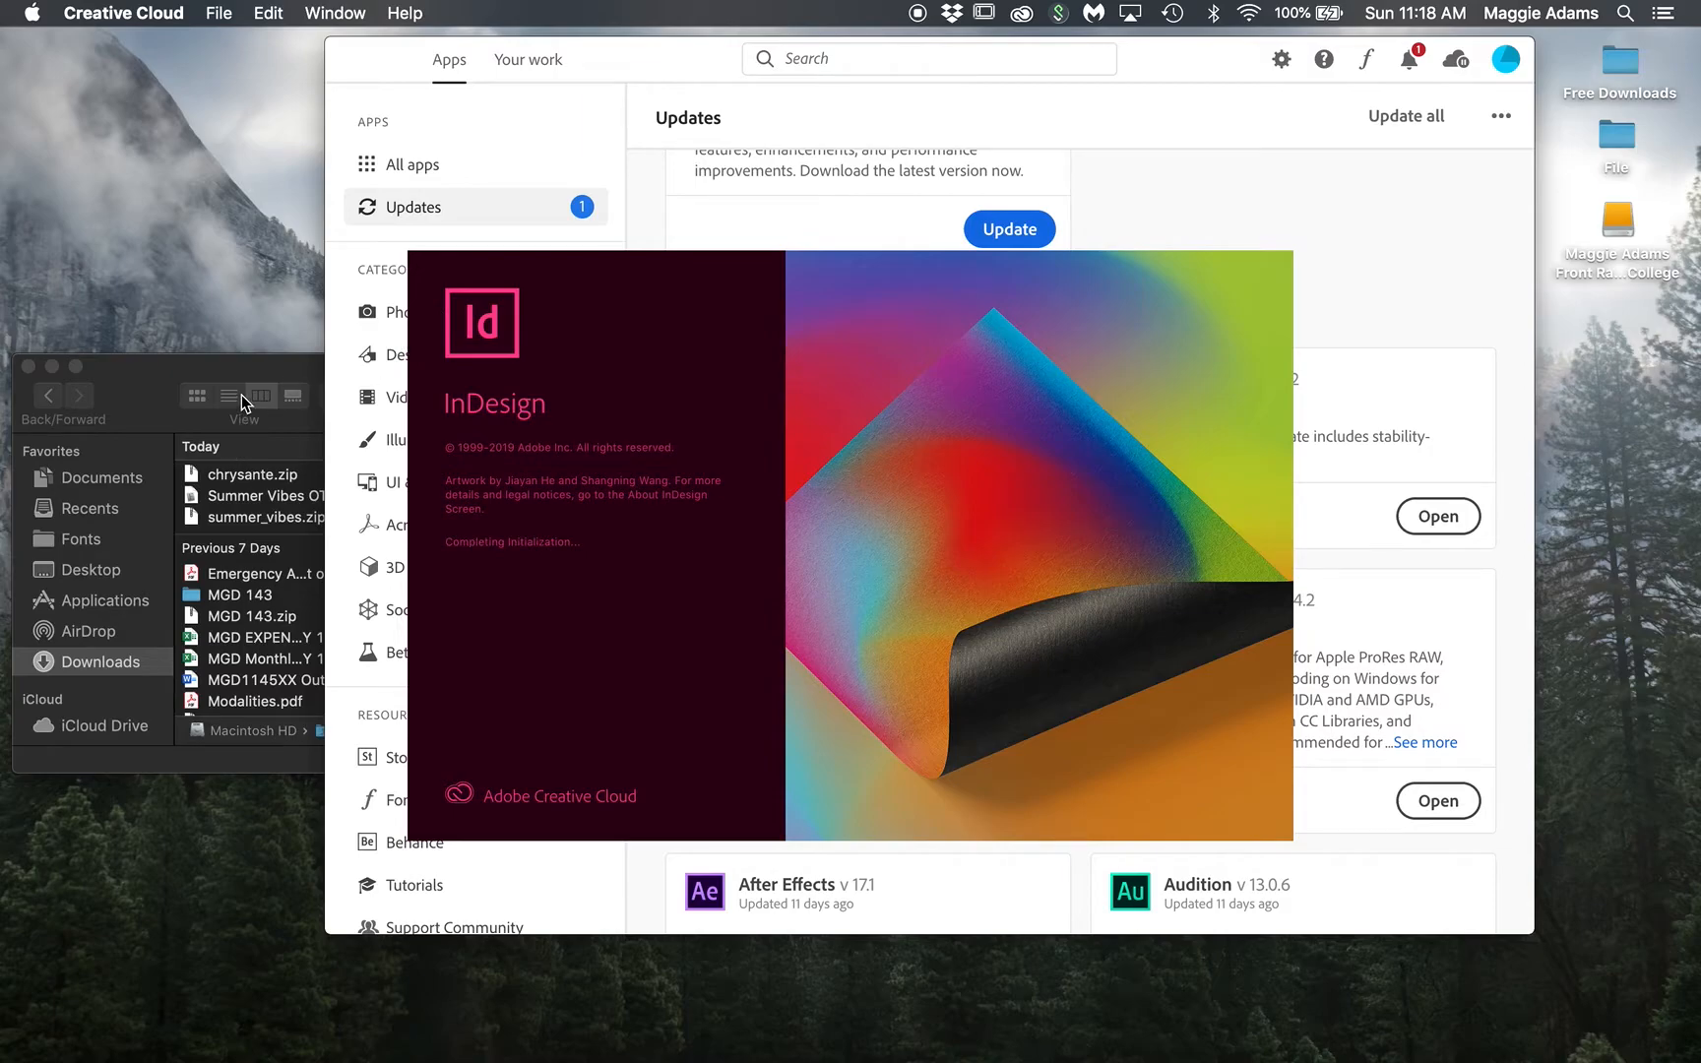
Step: Close the Downloads window and GMetrix panel, then create a new blank InDesign document, Untitled-1
click(29, 367)
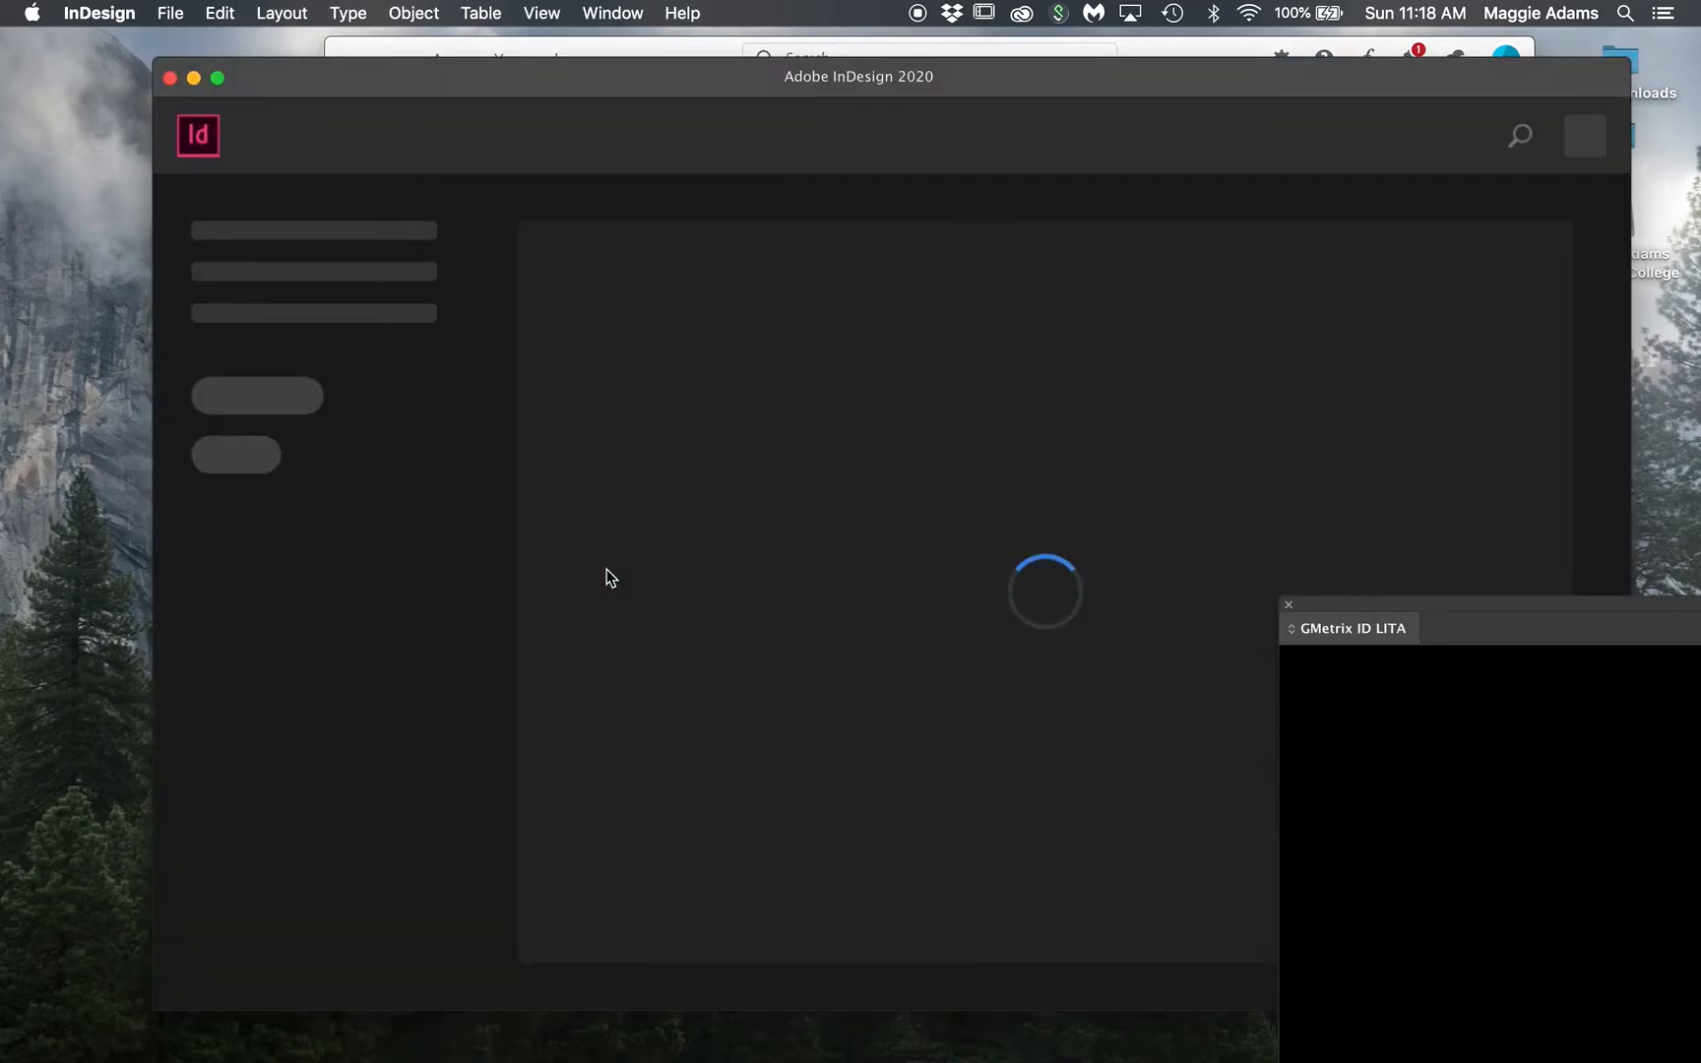
click(1287, 607)
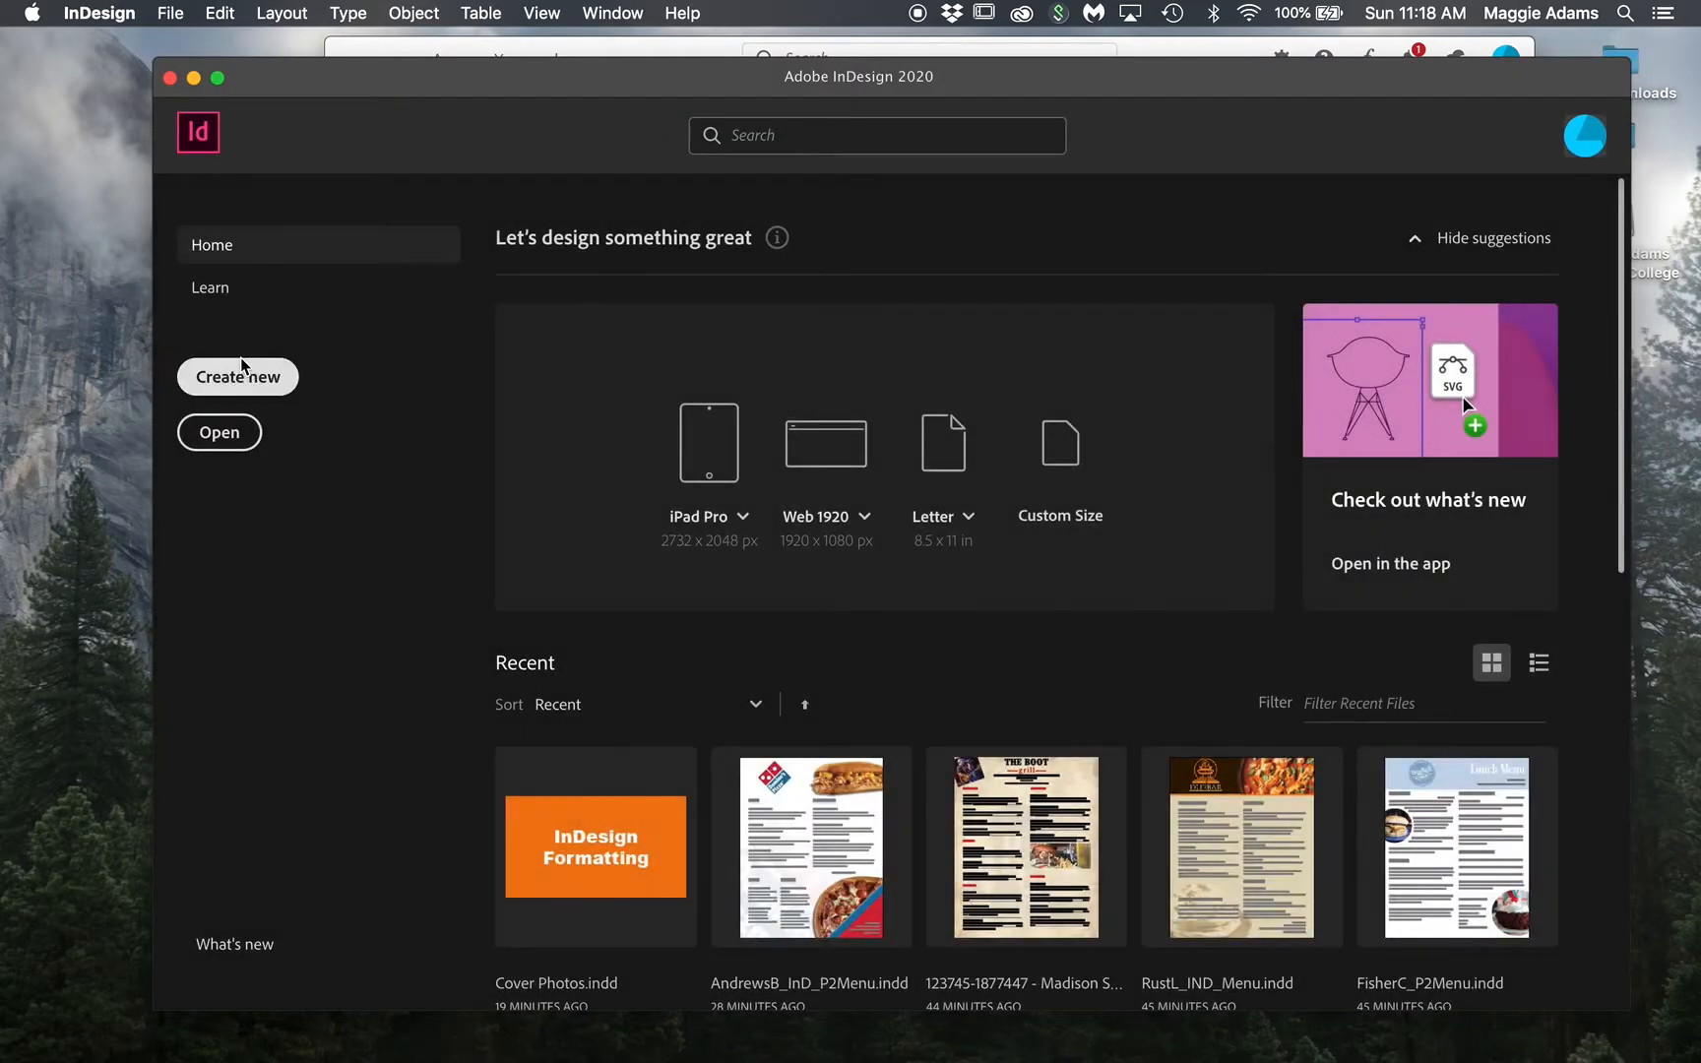
click(242, 370)
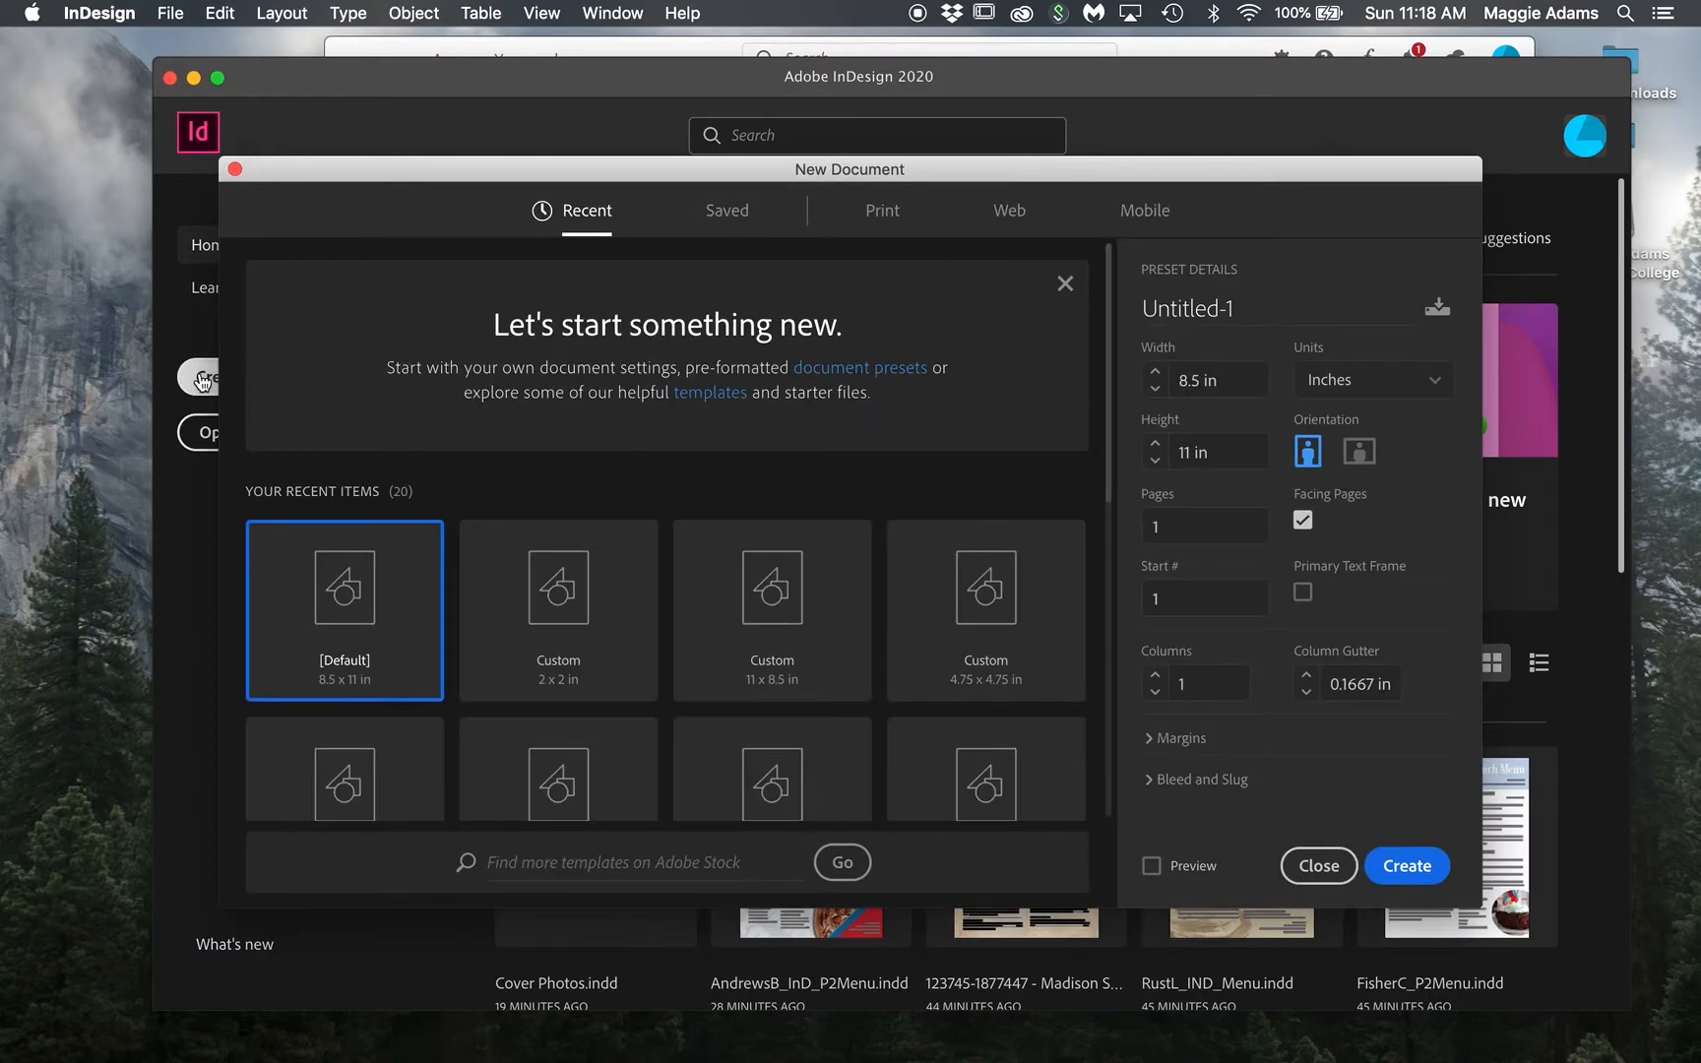
click(1422, 871)
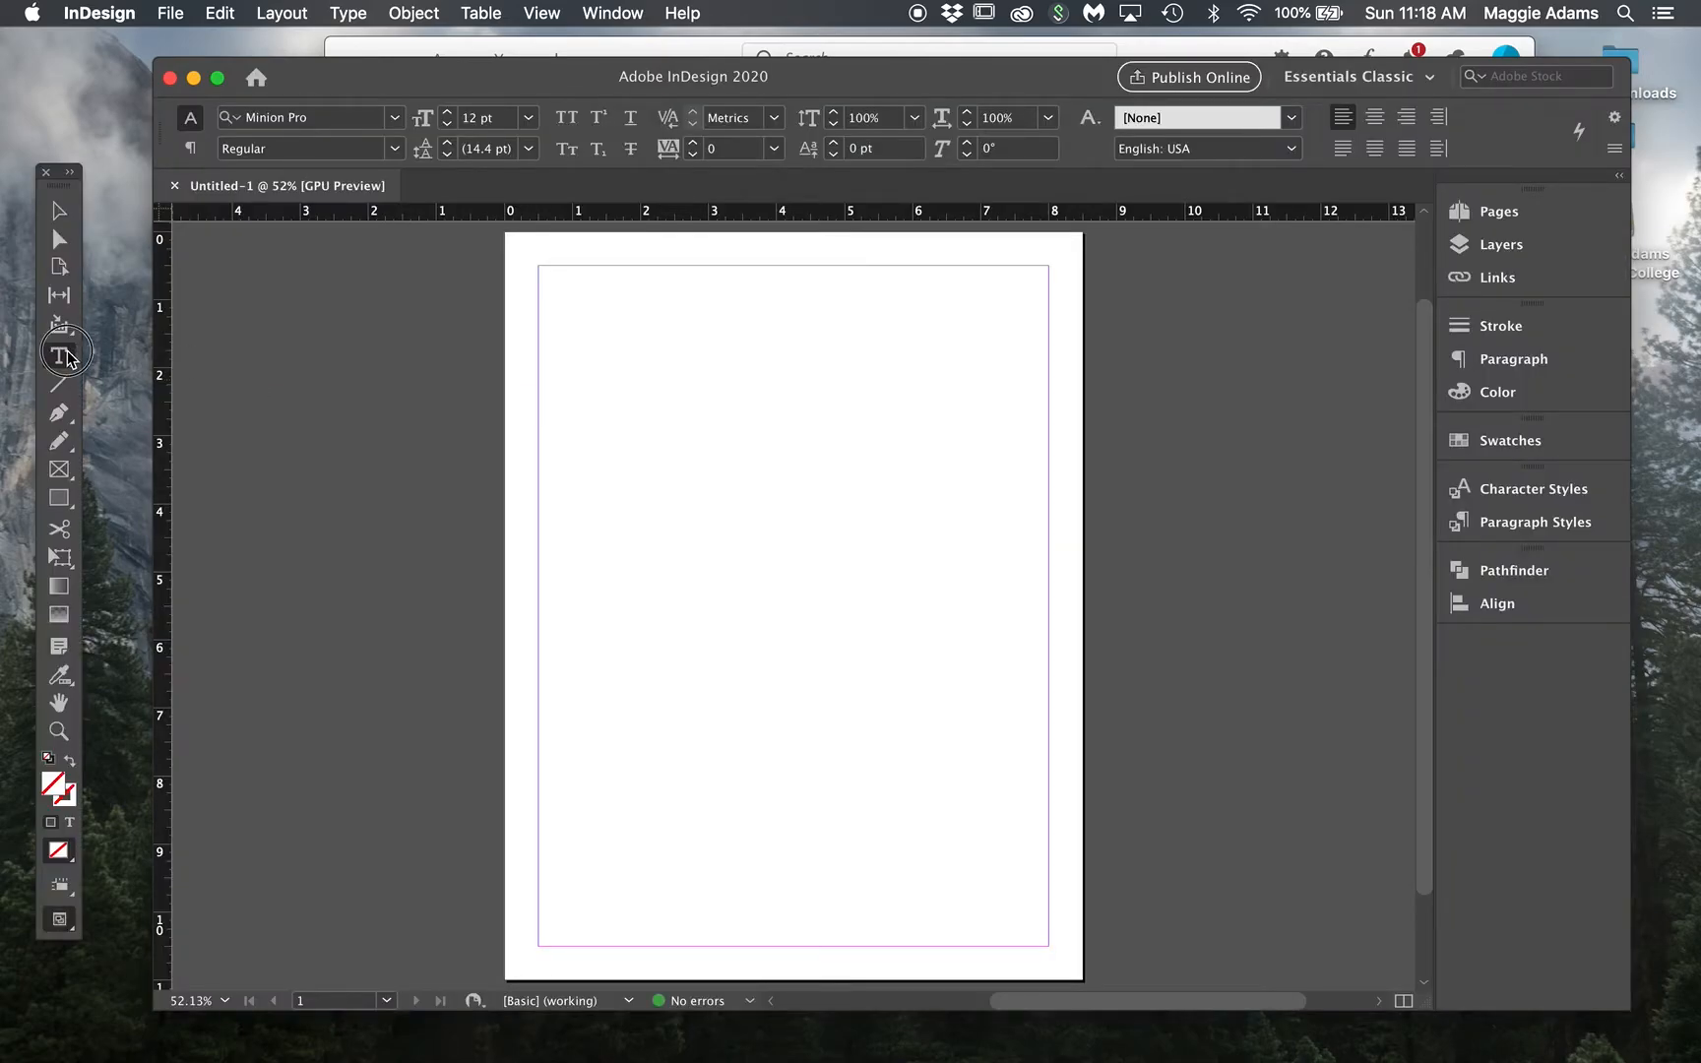
Step: Draw a text frame near the top of the page and enlarge its 'School Fun' text
drag(617, 377, 941, 572)
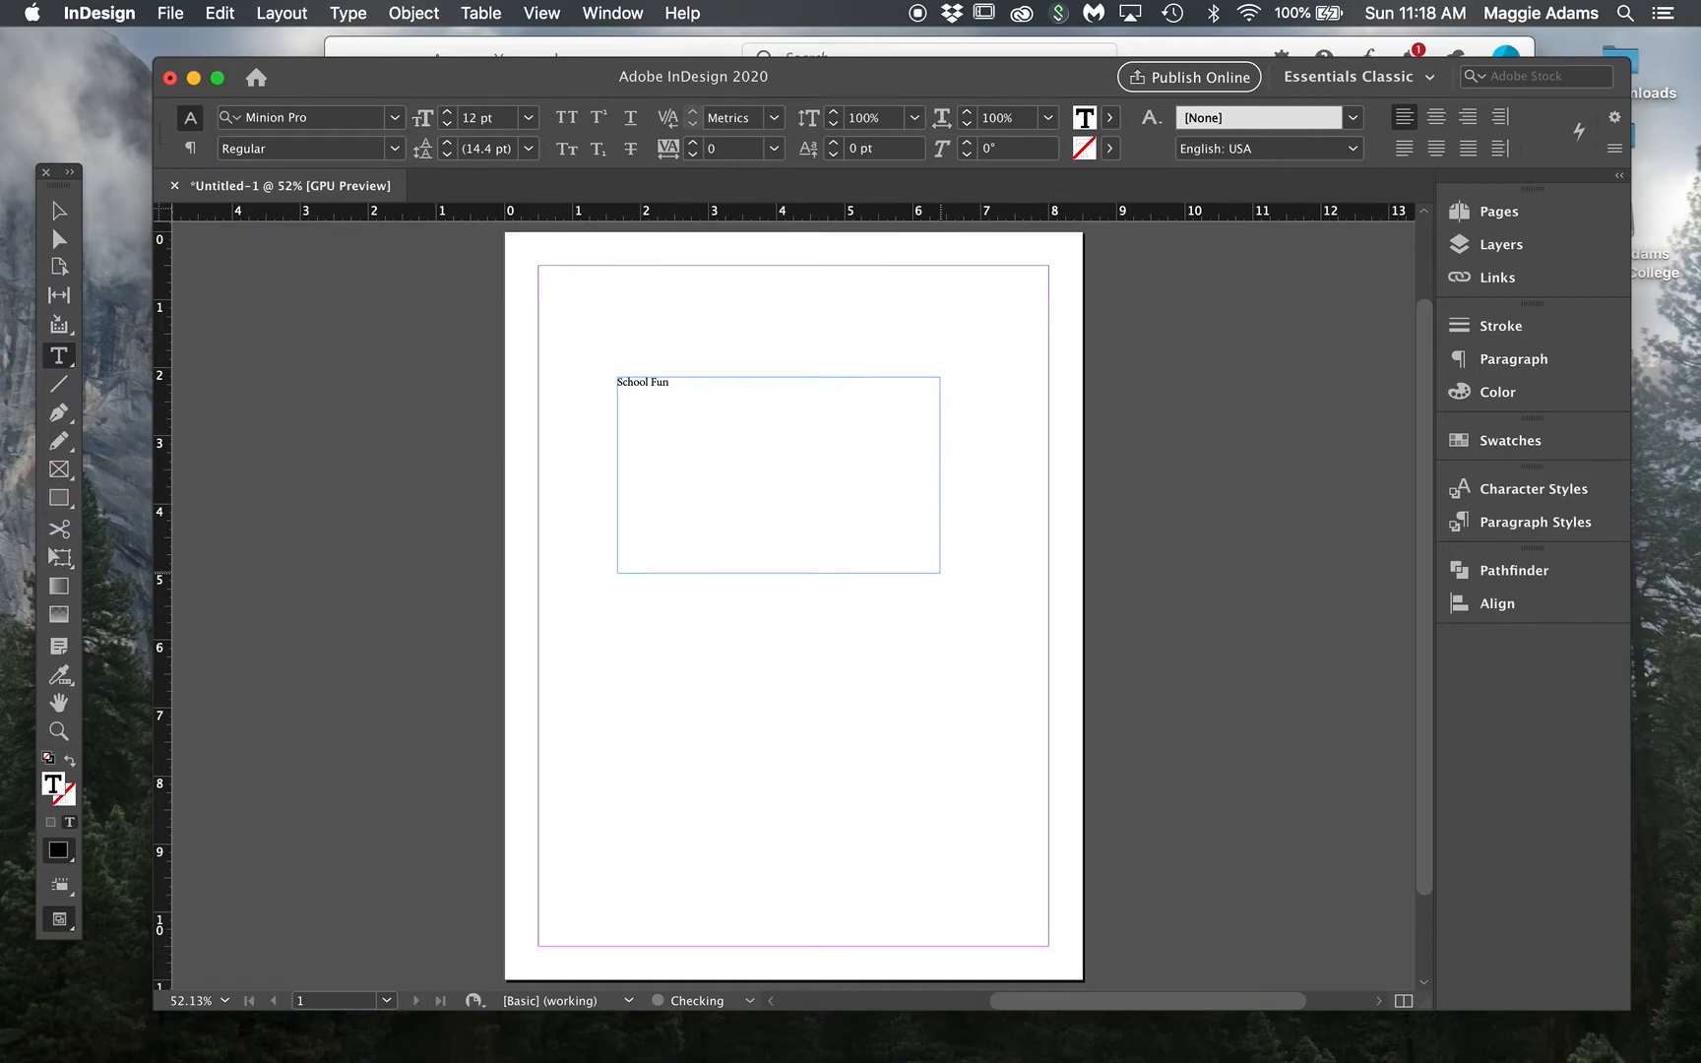
key(super+a)
key(super+shift+period)
key(super+shift+period)
key(super+shift+period)
key(super+shift+period)
key(super+shift+period)
key(super+shift+period)
key(super+shift+period)
key(super+shift+period)
key(super+shift+period)
key(super+shift+period)
key(super+shift+period)
key(super+shift+period)
key(super+shift+period)
key(super+shift+period)
key(super+shift+period)
key(super+shift+period)
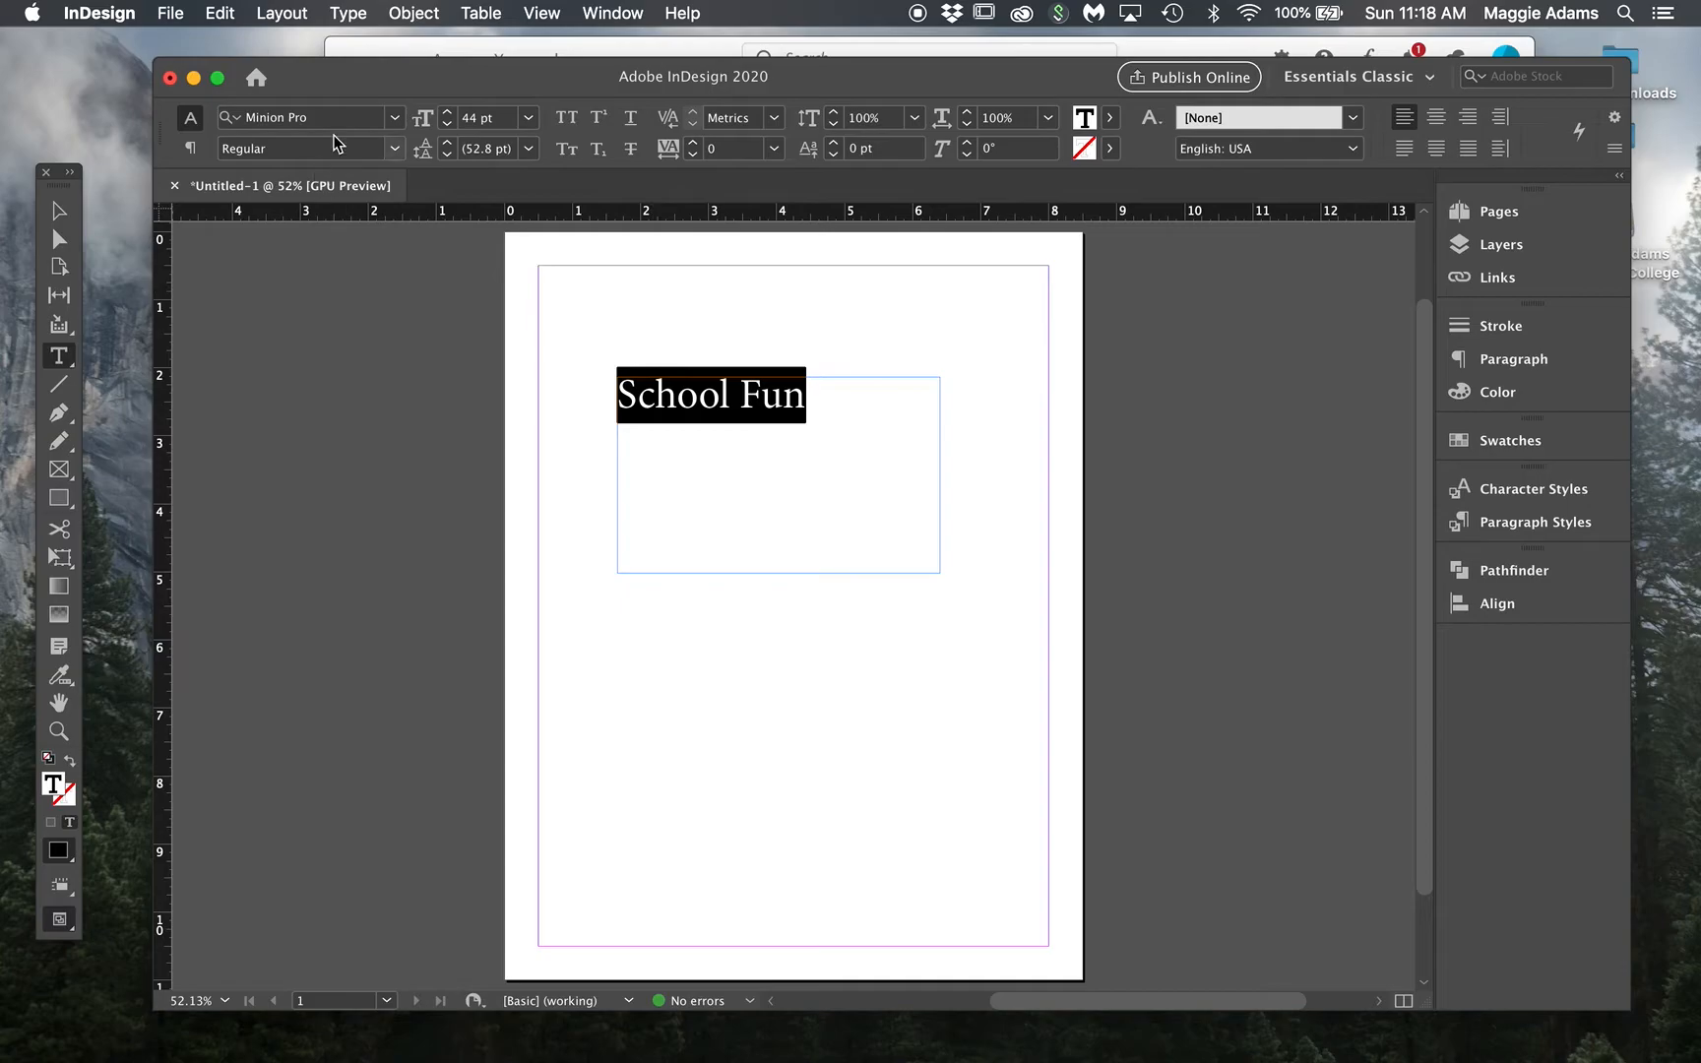
Step: Search the font menu for 'ch' and apply Chrysante PERSONAL USE Bold to 'School Fun'
click(342, 117)
text(c)
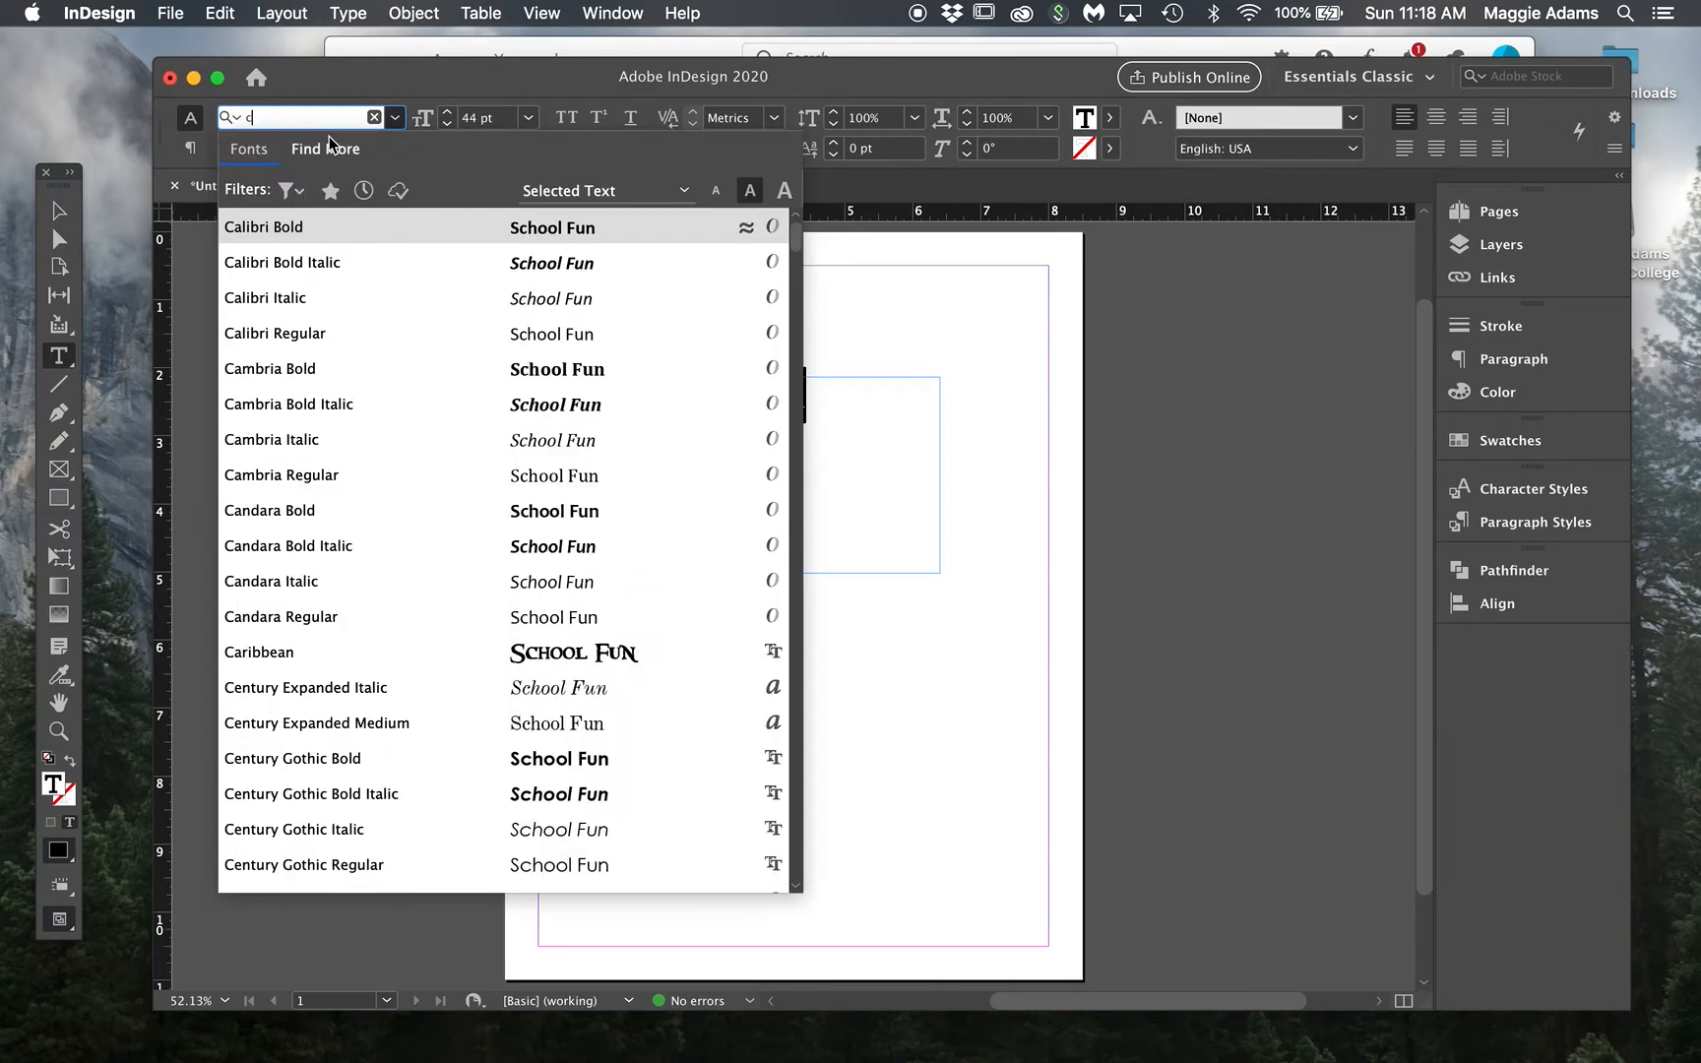
text(r)
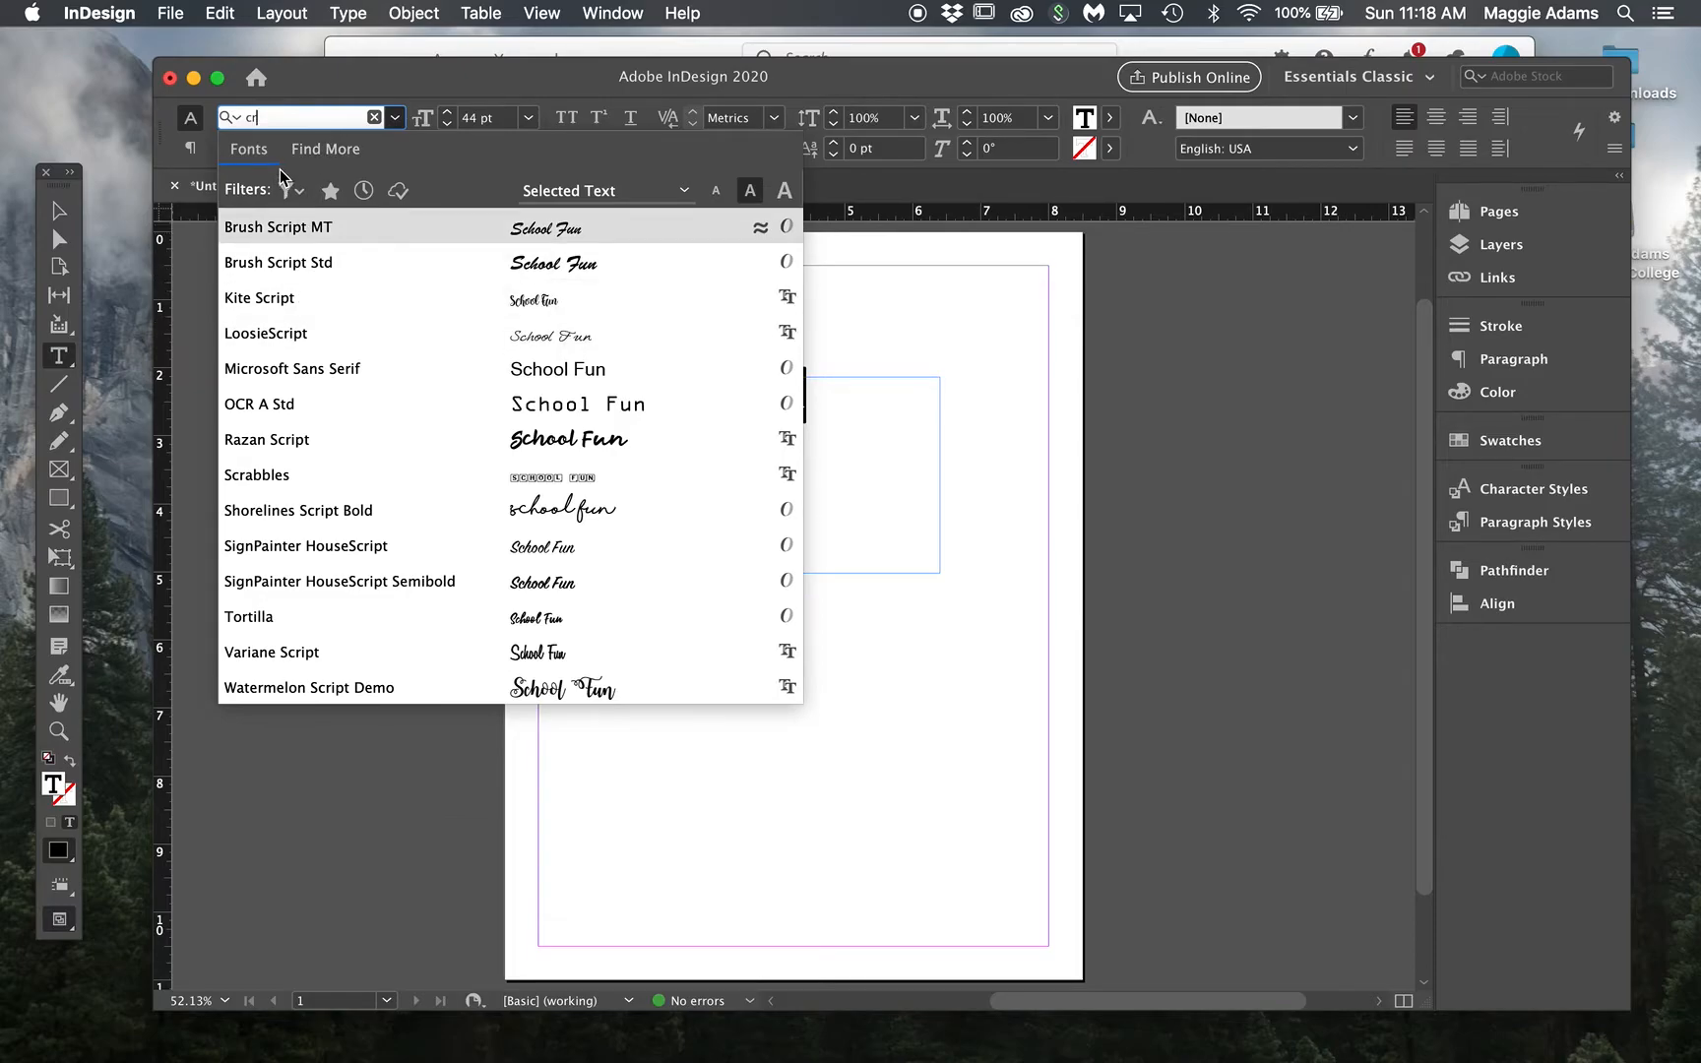
key(BackSpace)
text(h)
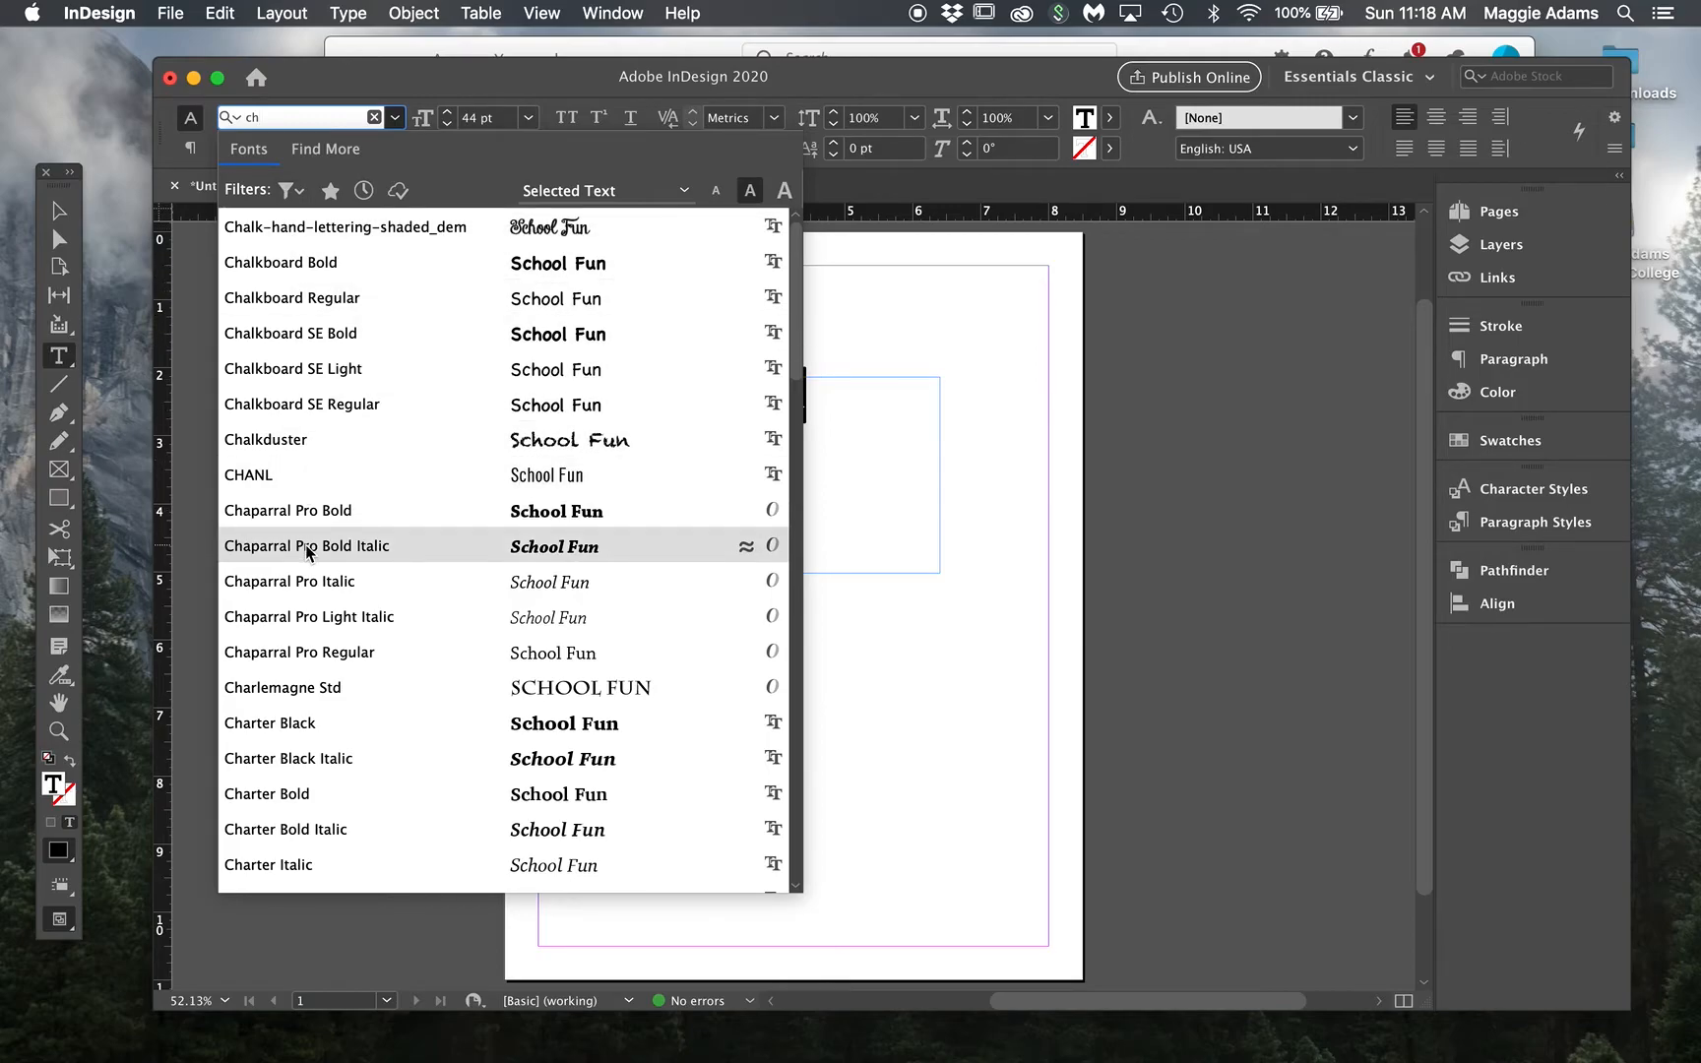
scroll(308, 551, down, 8)
scroll(309, 551, up, 4)
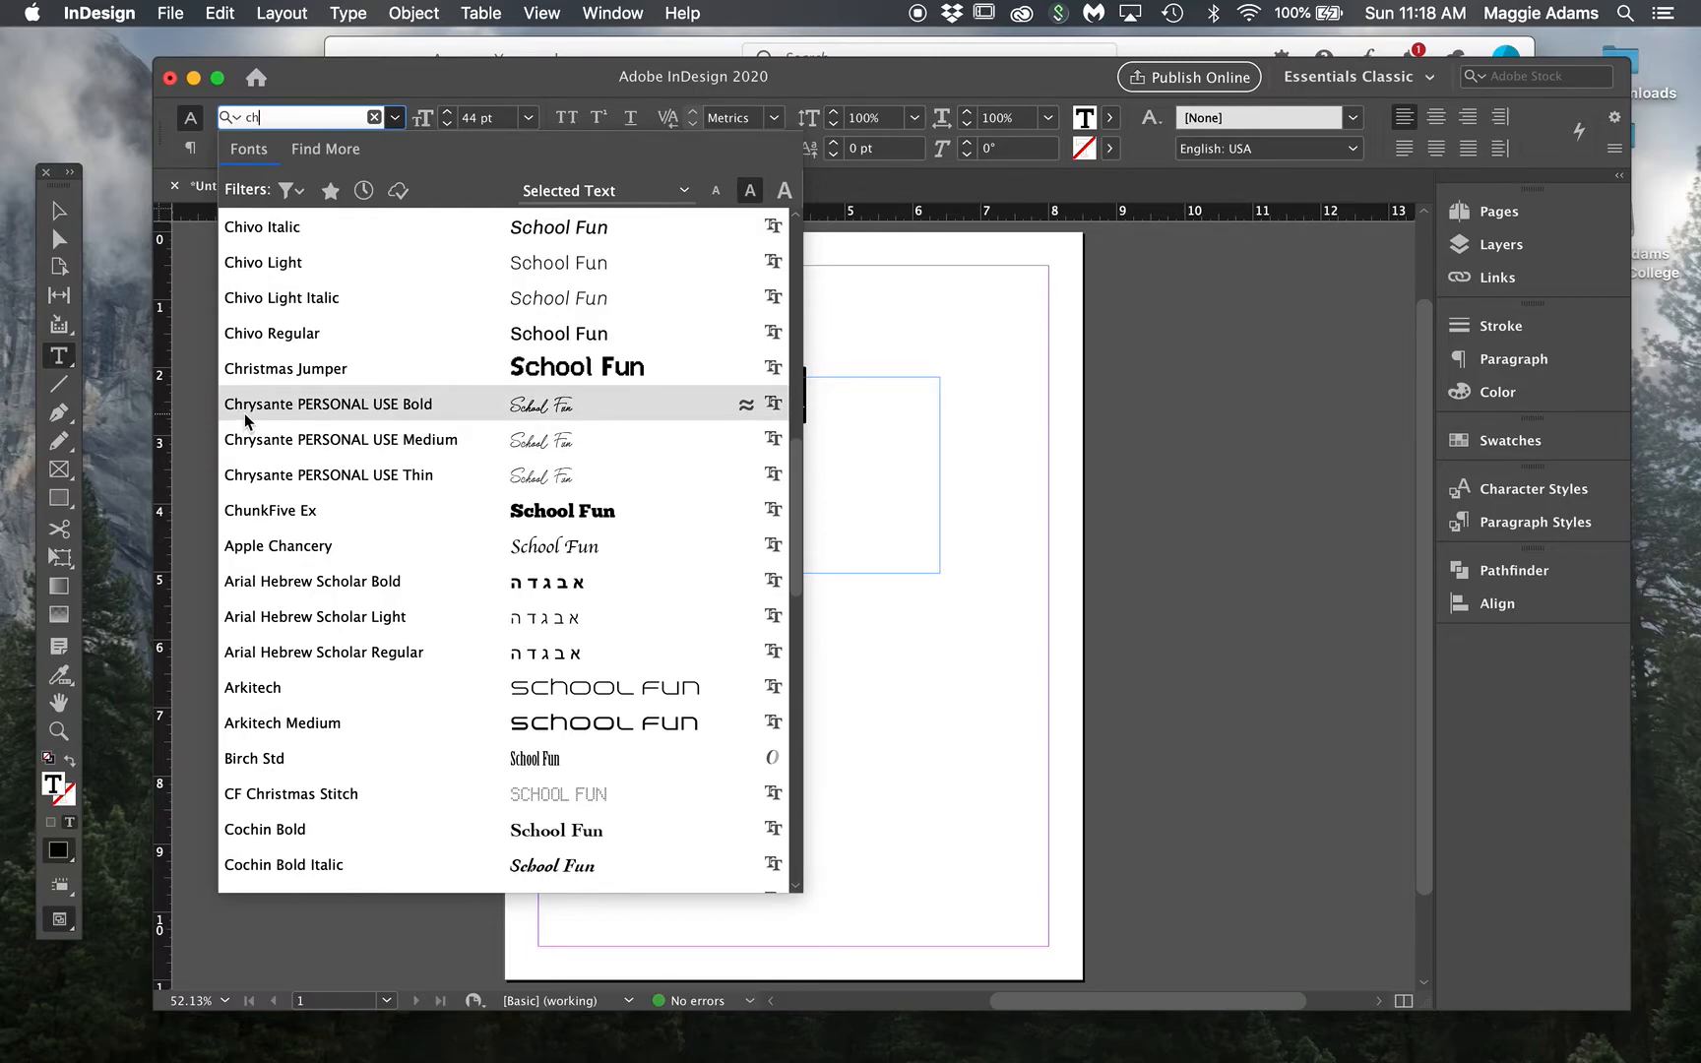
click(281, 406)
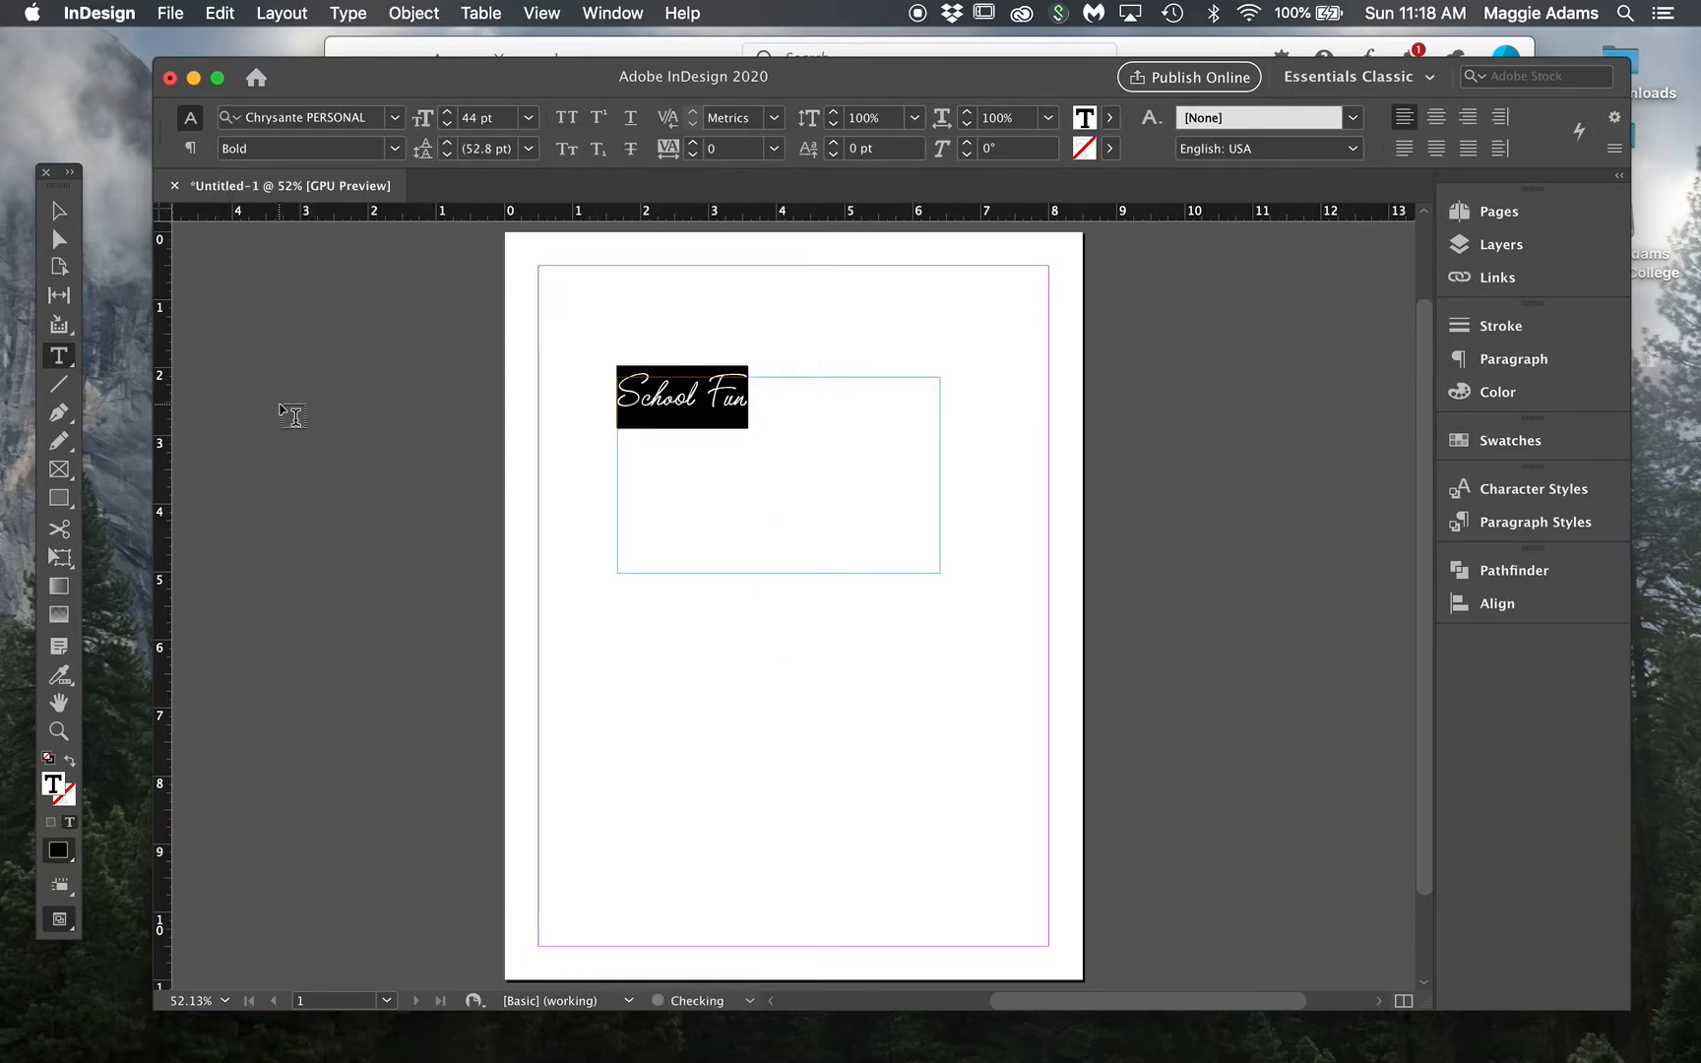
Step: Enlarge 'School Fun' to 54 pt and deselect the frame to preview the lettering
triple_click(763, 410)
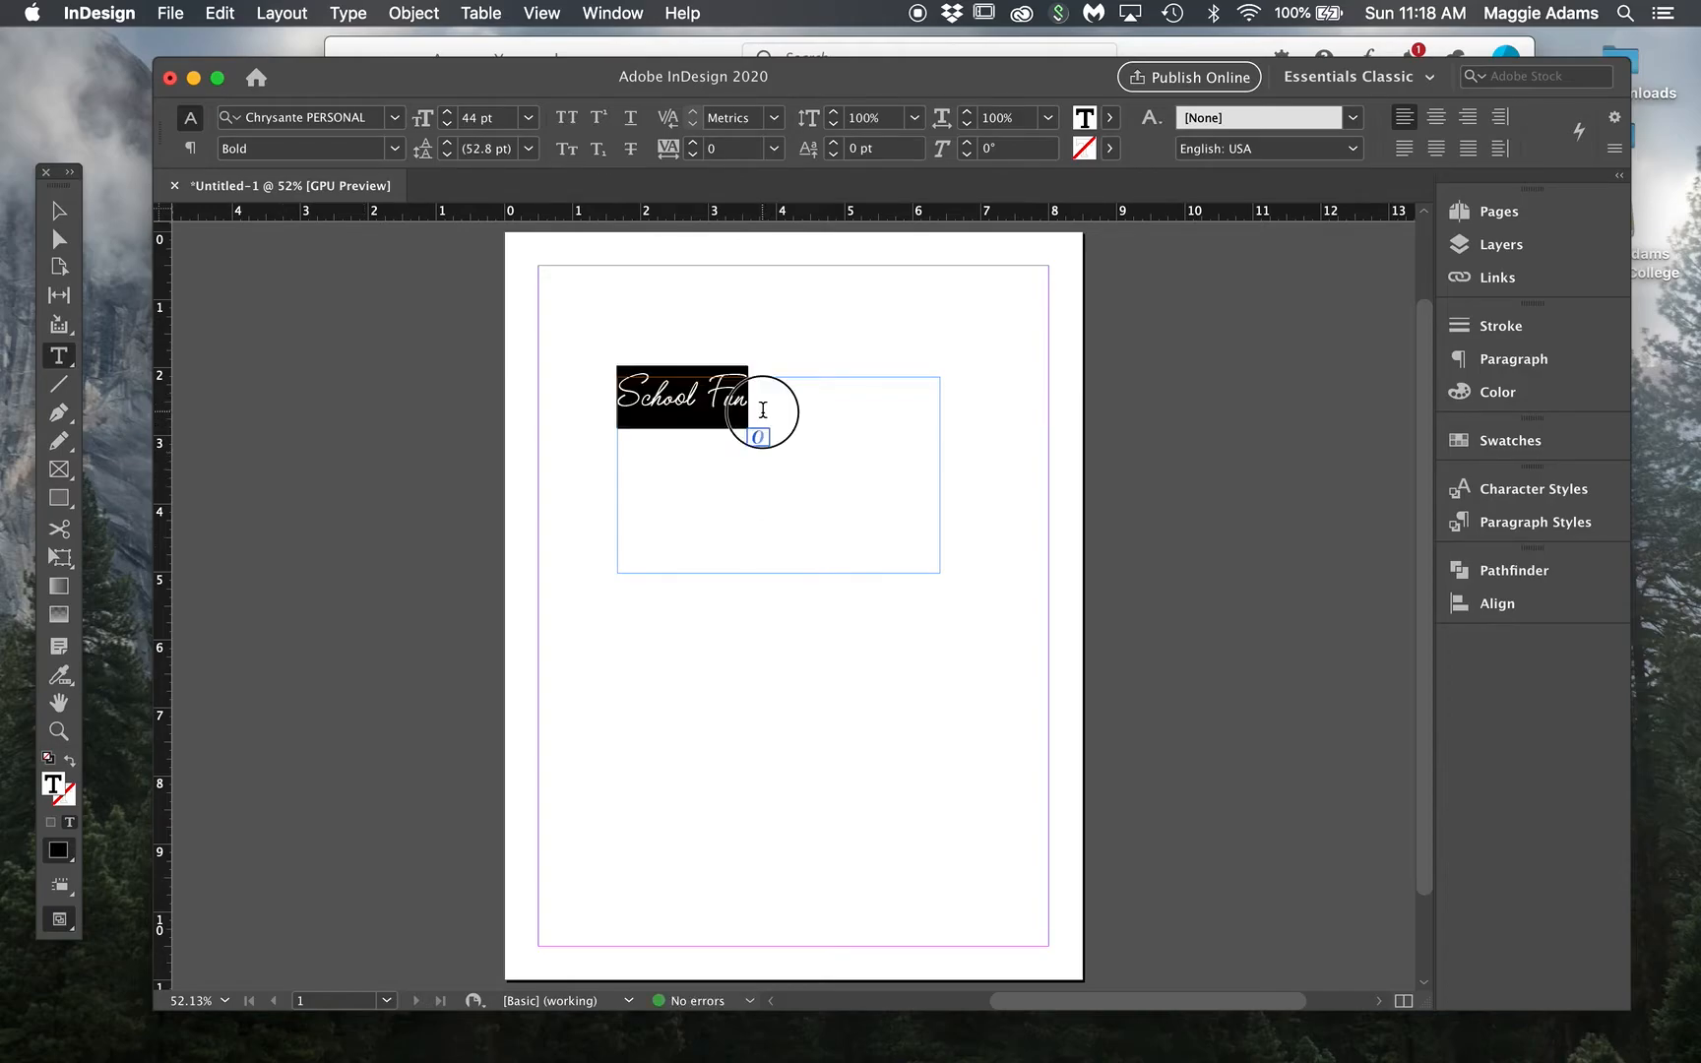
key(super+shift+period)
key(super+shift+period)
key(super+shift+period)
key(super+shift+period)
key(super+shift+period)
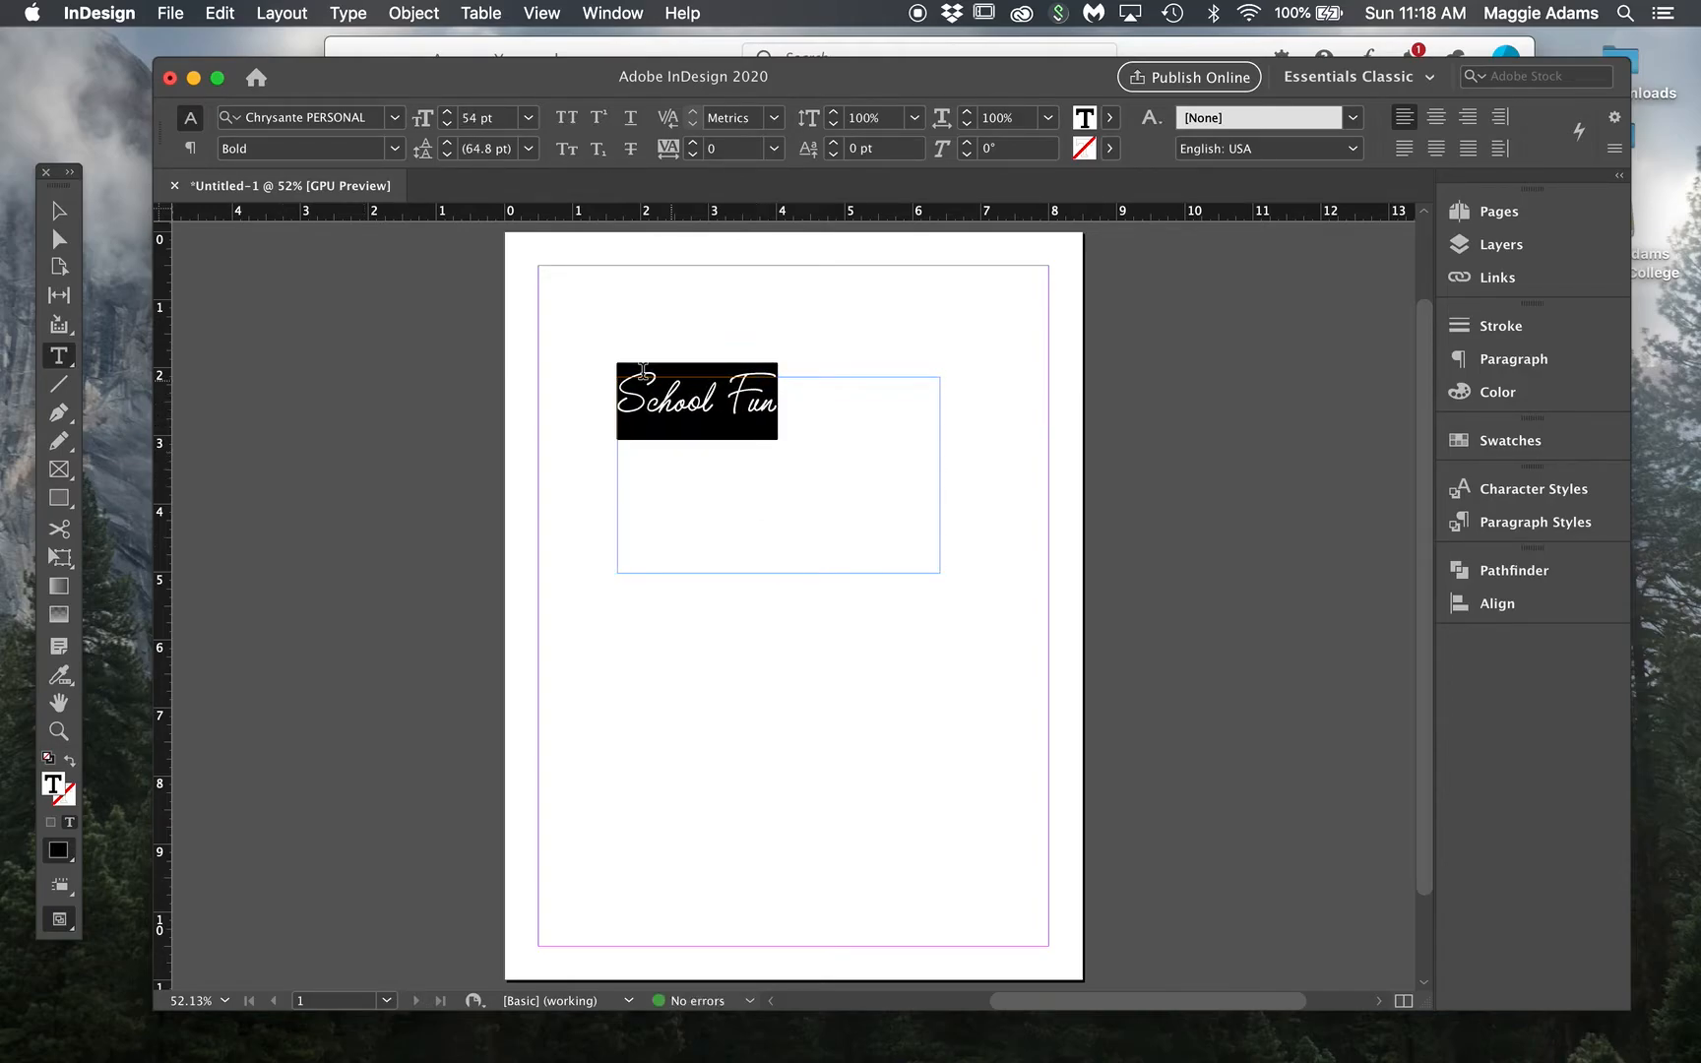
key(Escape)
click(500, 426)
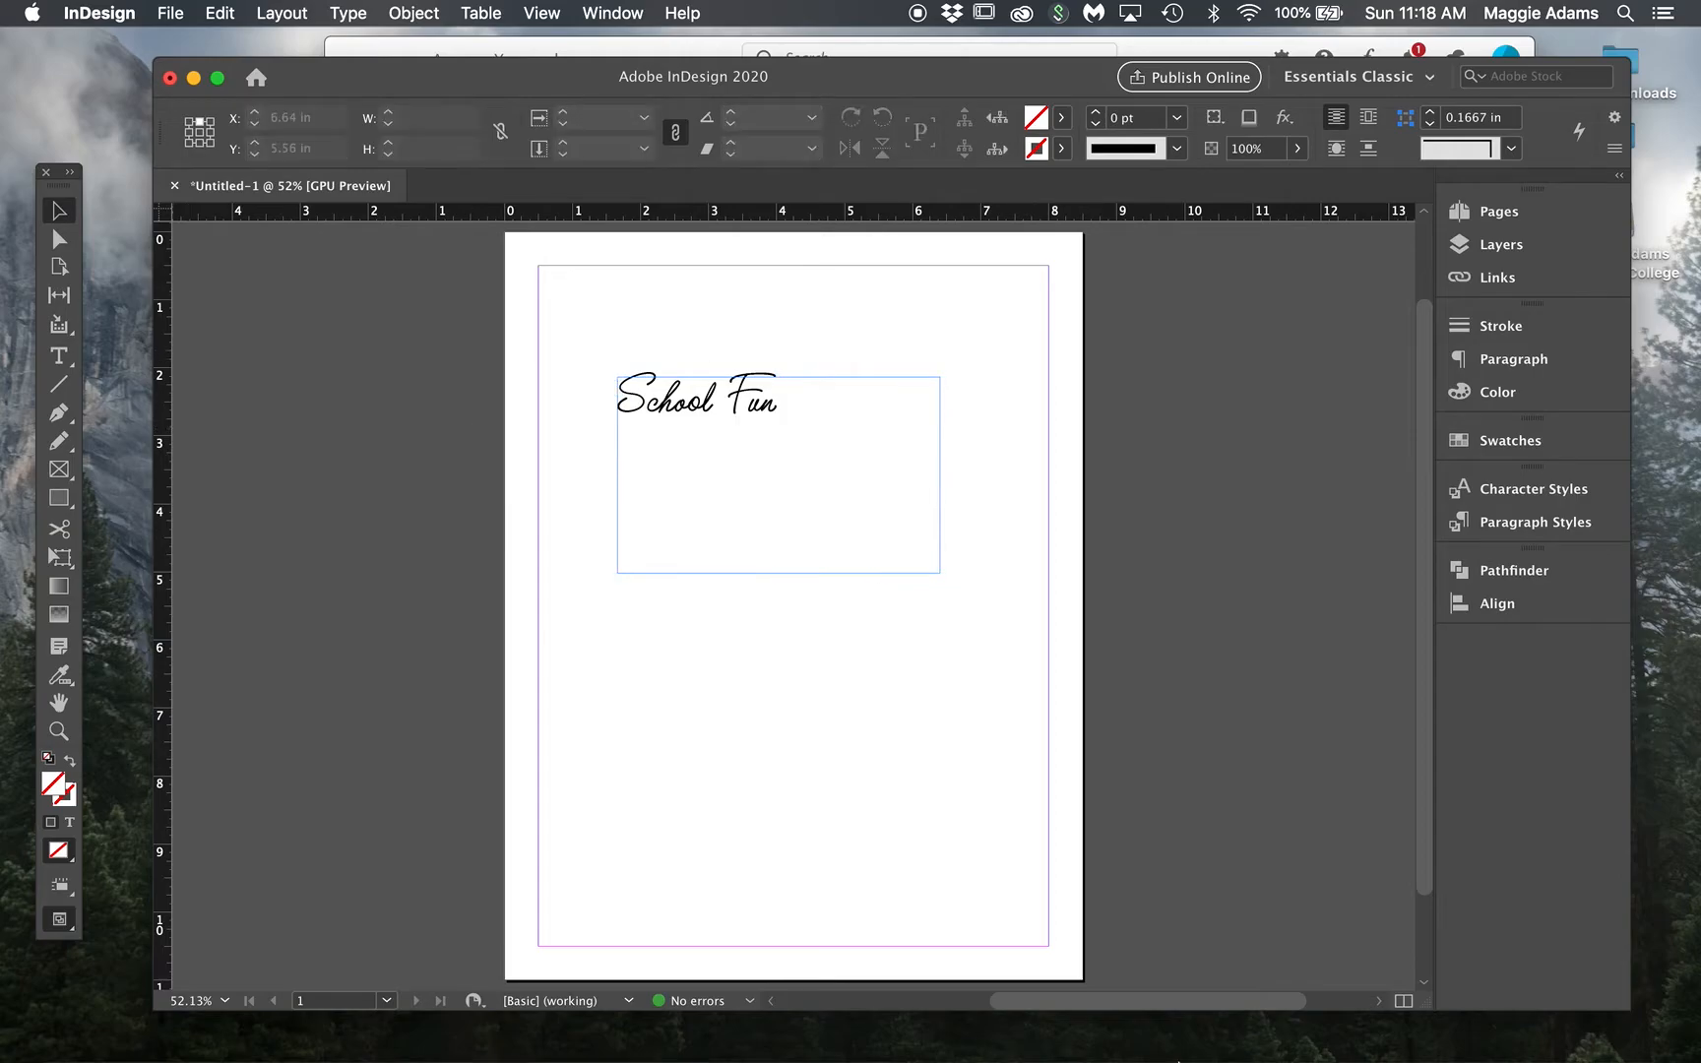
mouse_move(1206, 1039)
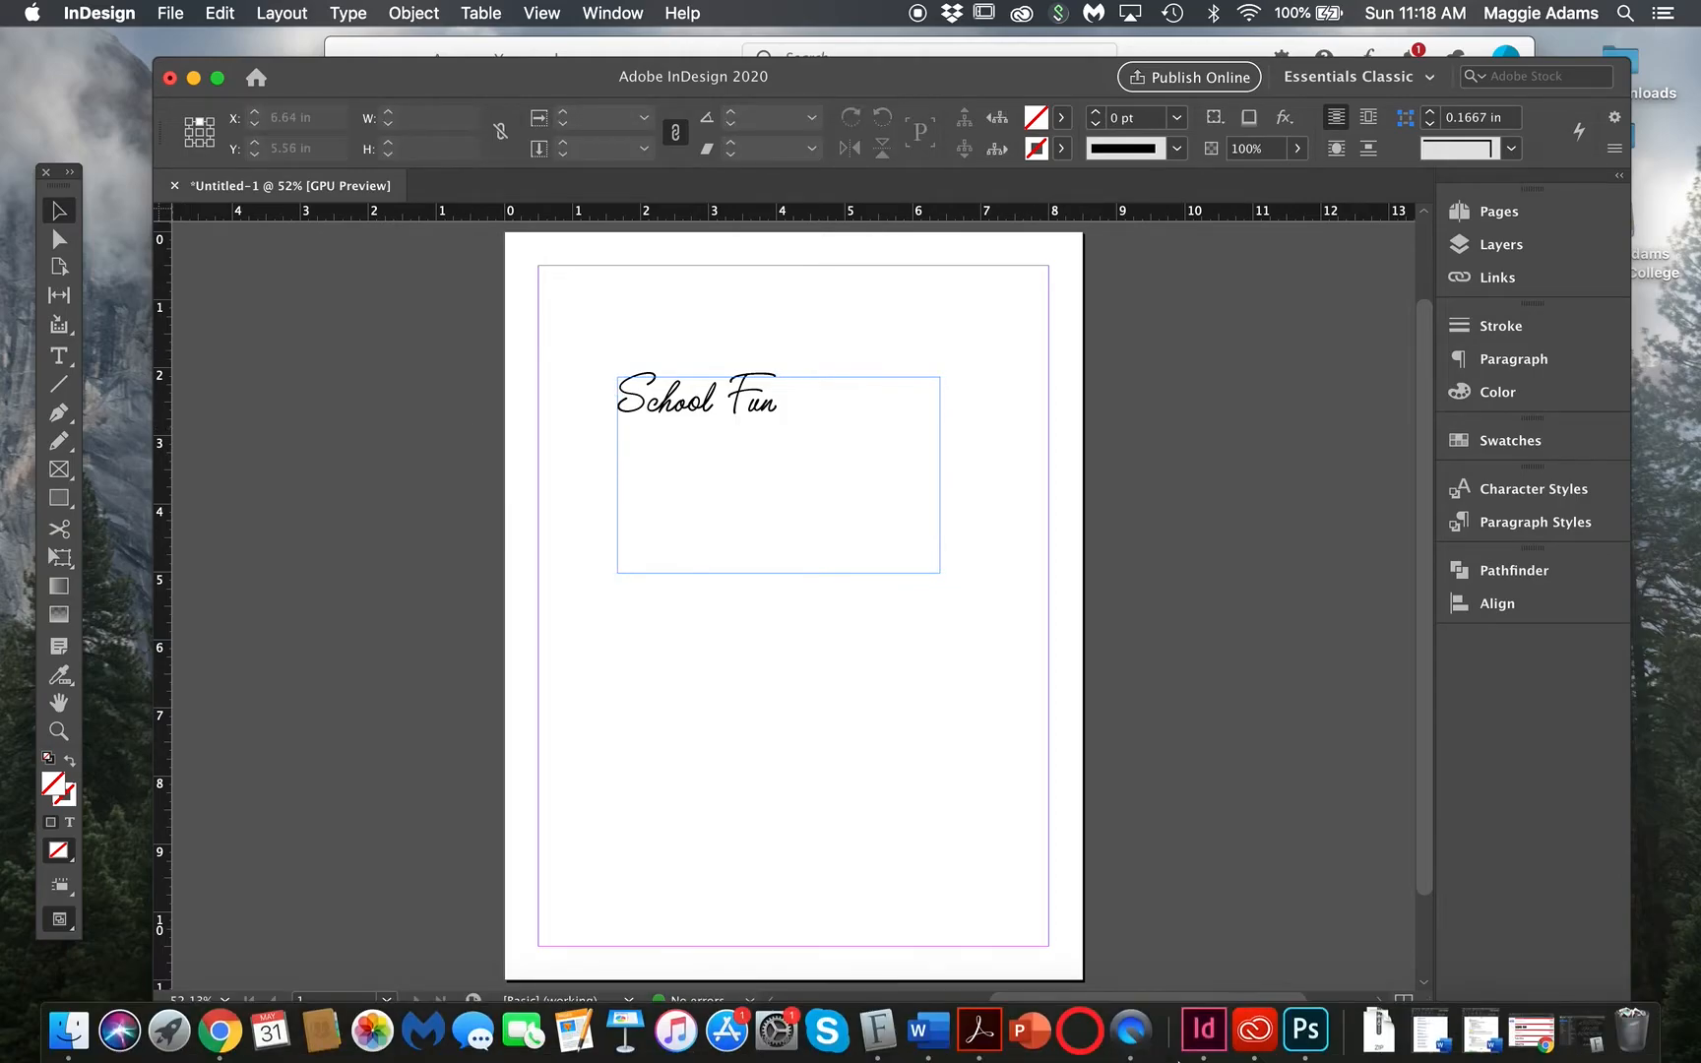
Step: Disable the Chrysante PERSONAL USE family in Font Book, then return to the InDesign document
click(875, 1031)
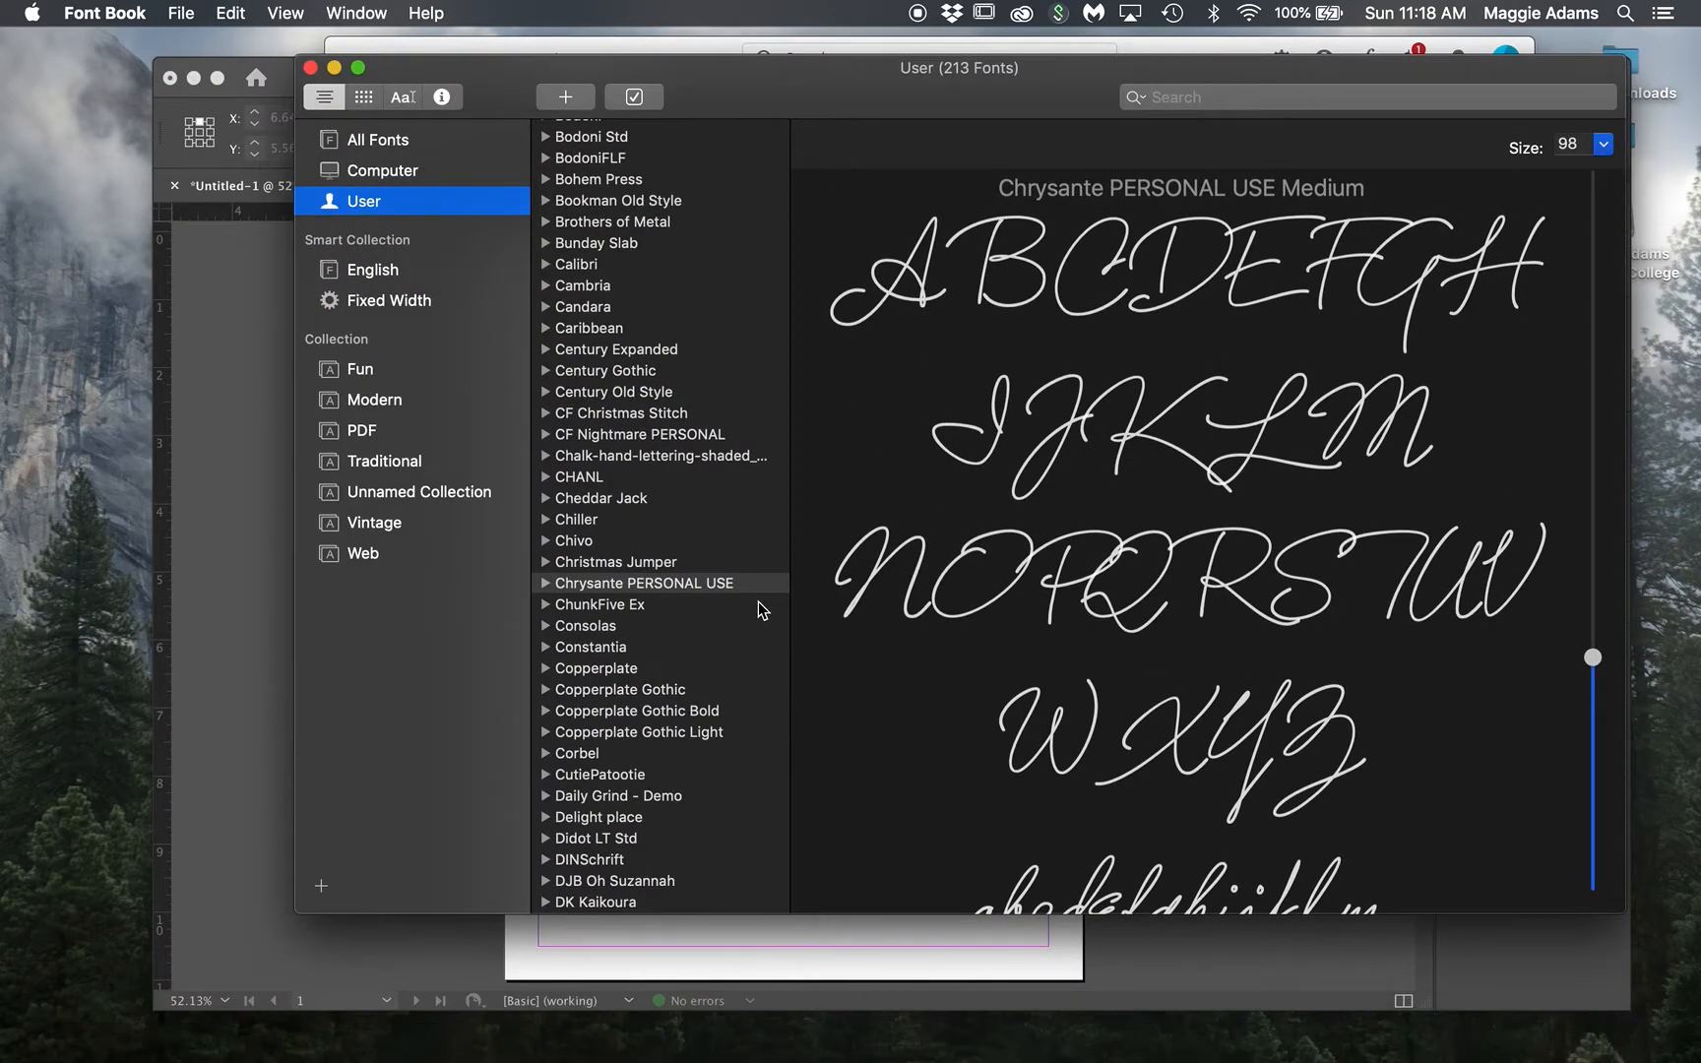
click(758, 580)
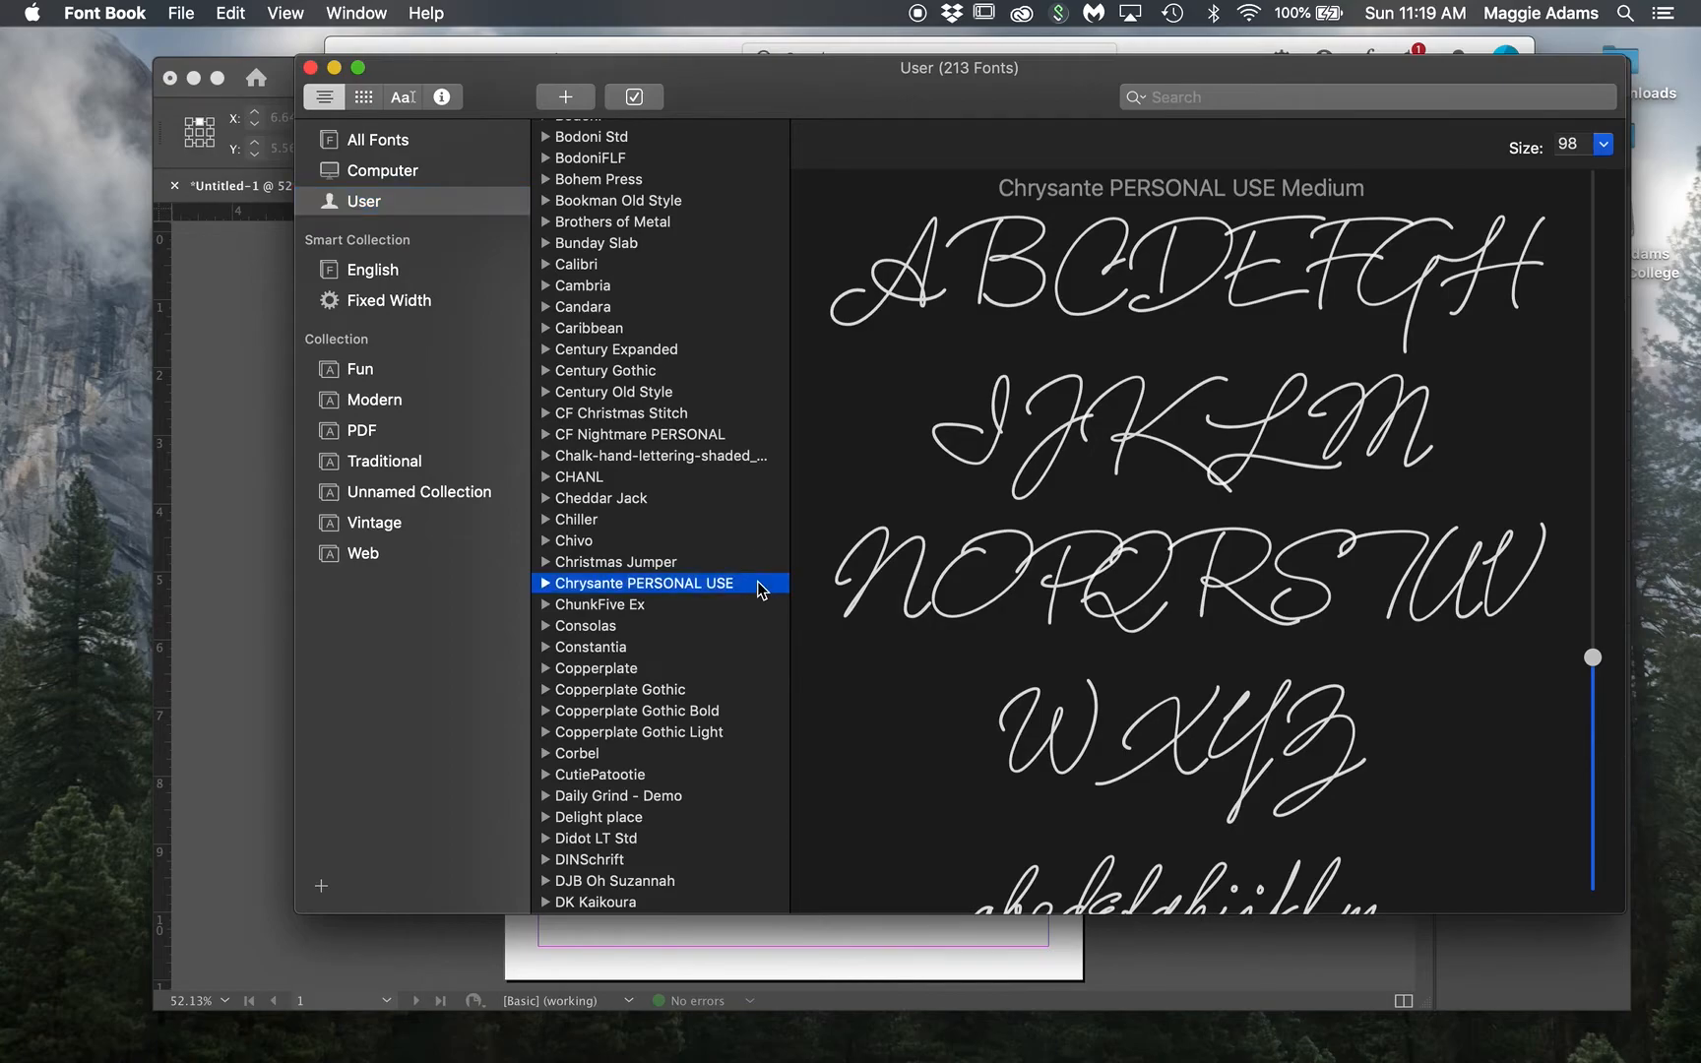
click(634, 97)
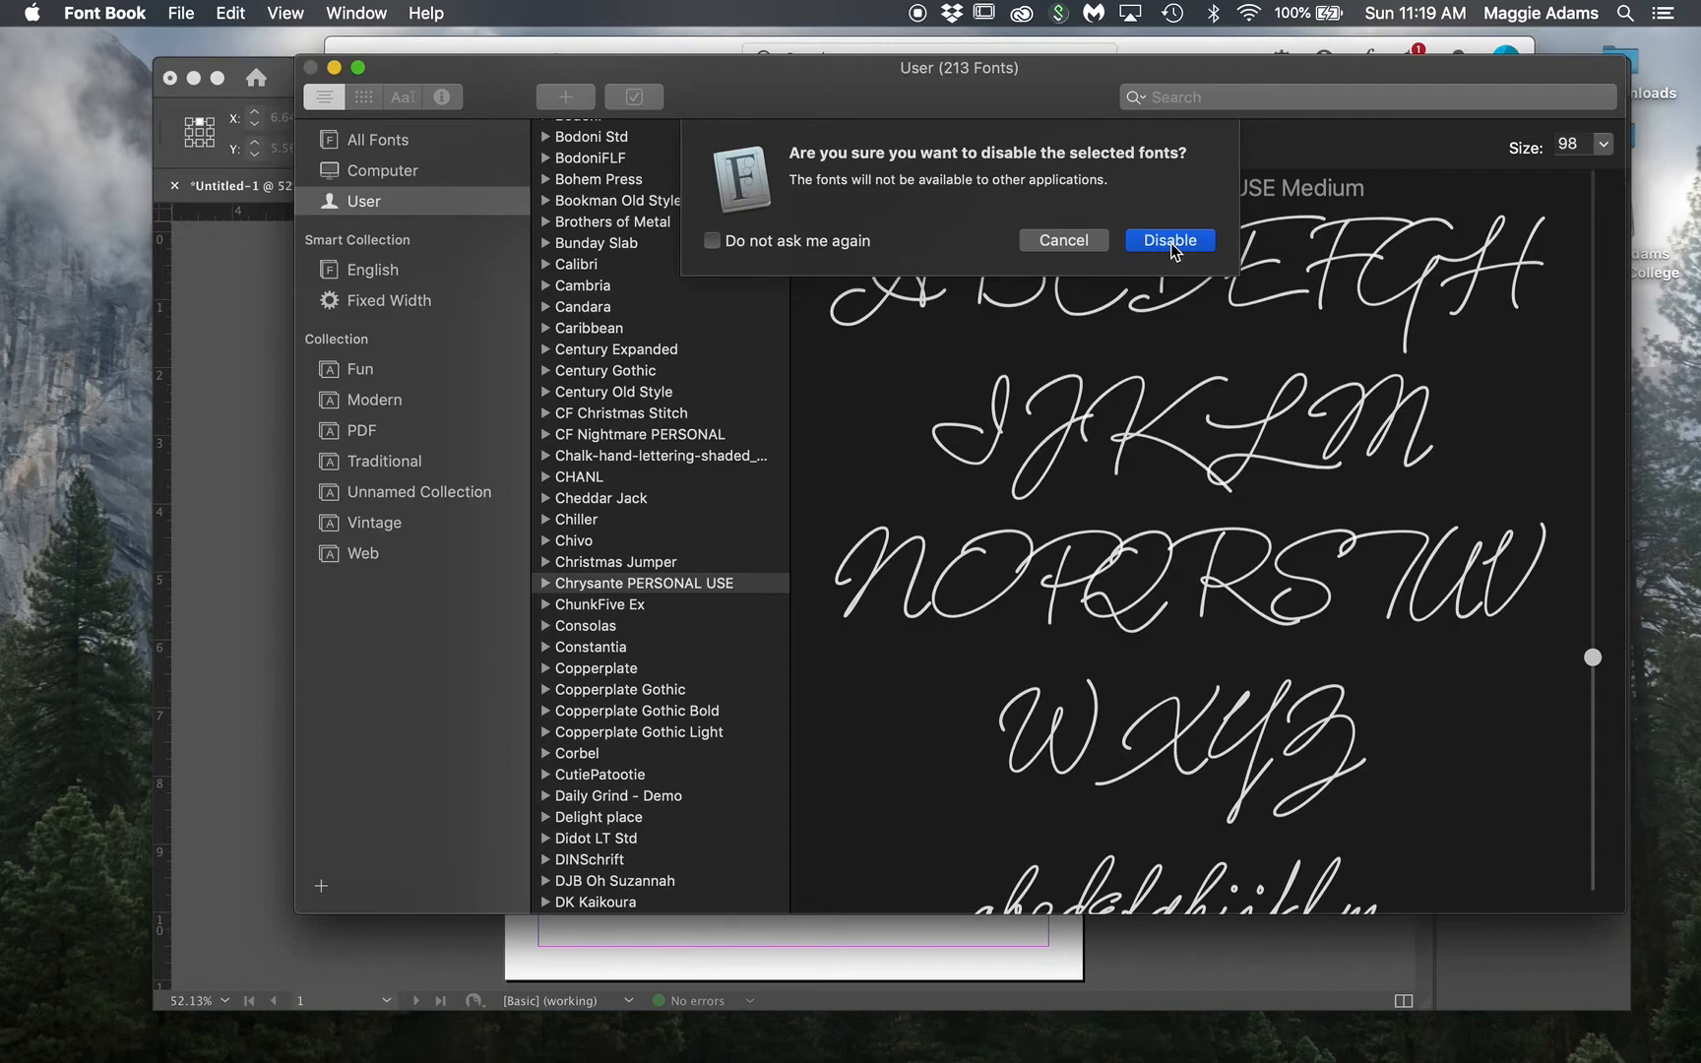
click(1044, 240)
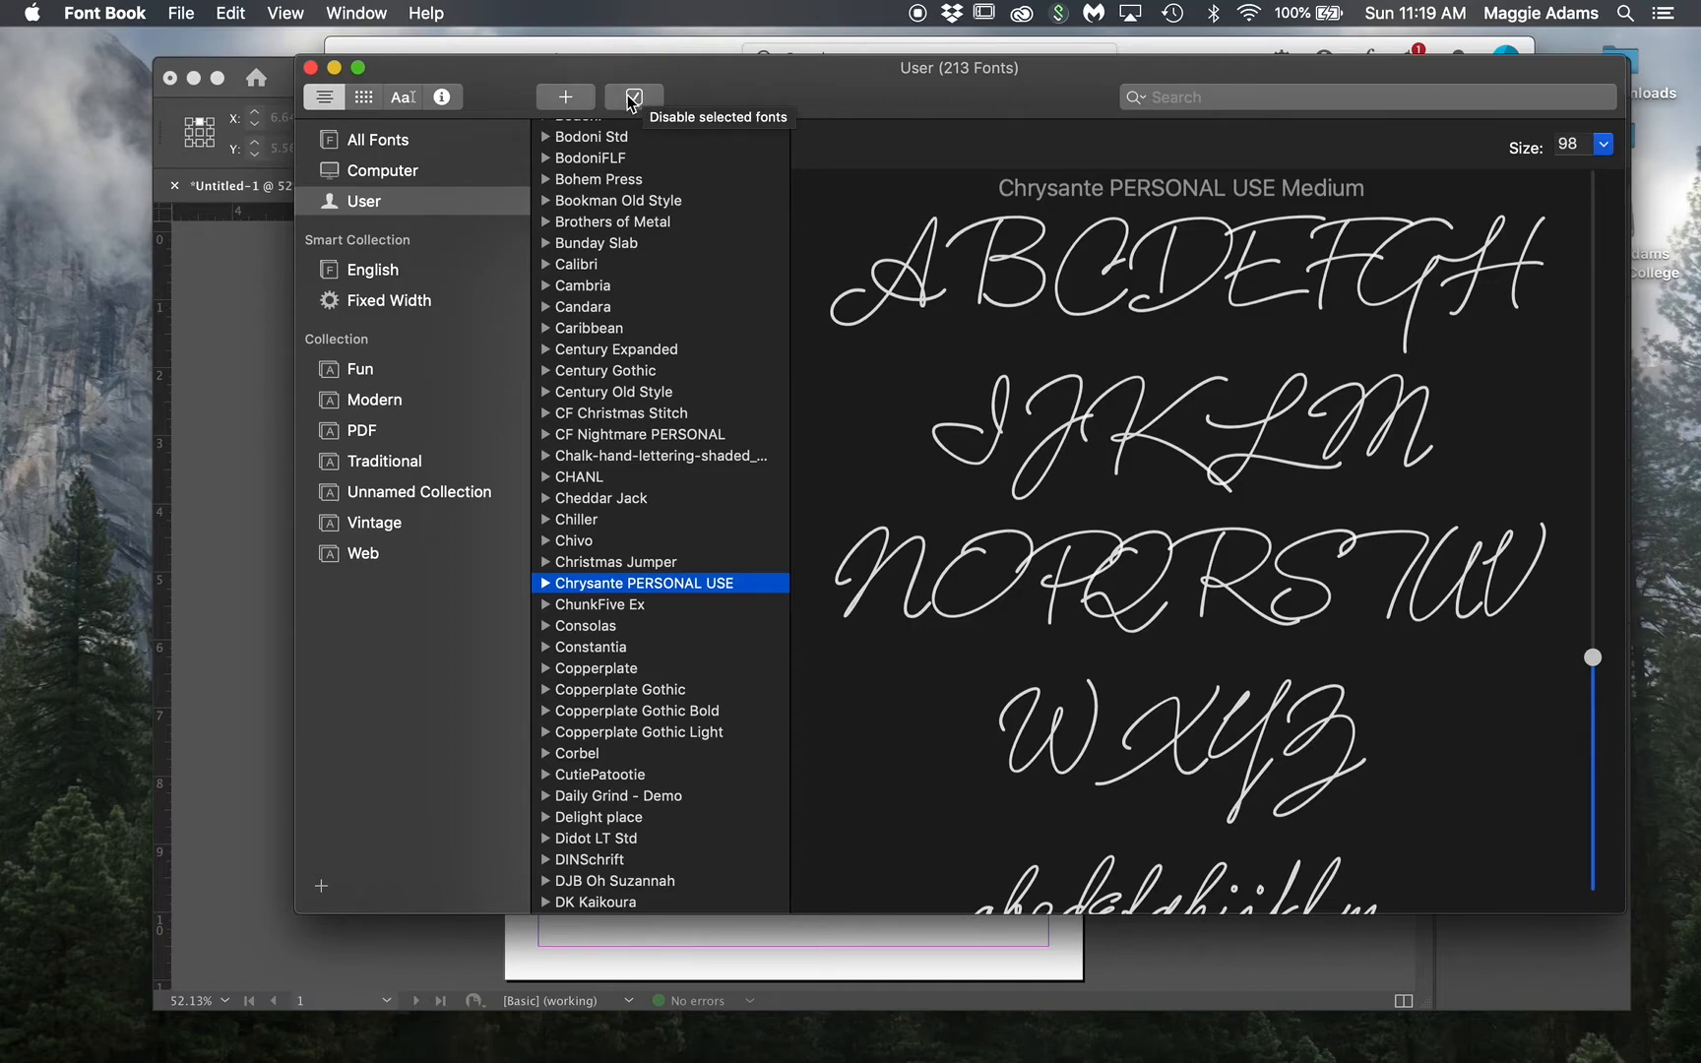
click(633, 101)
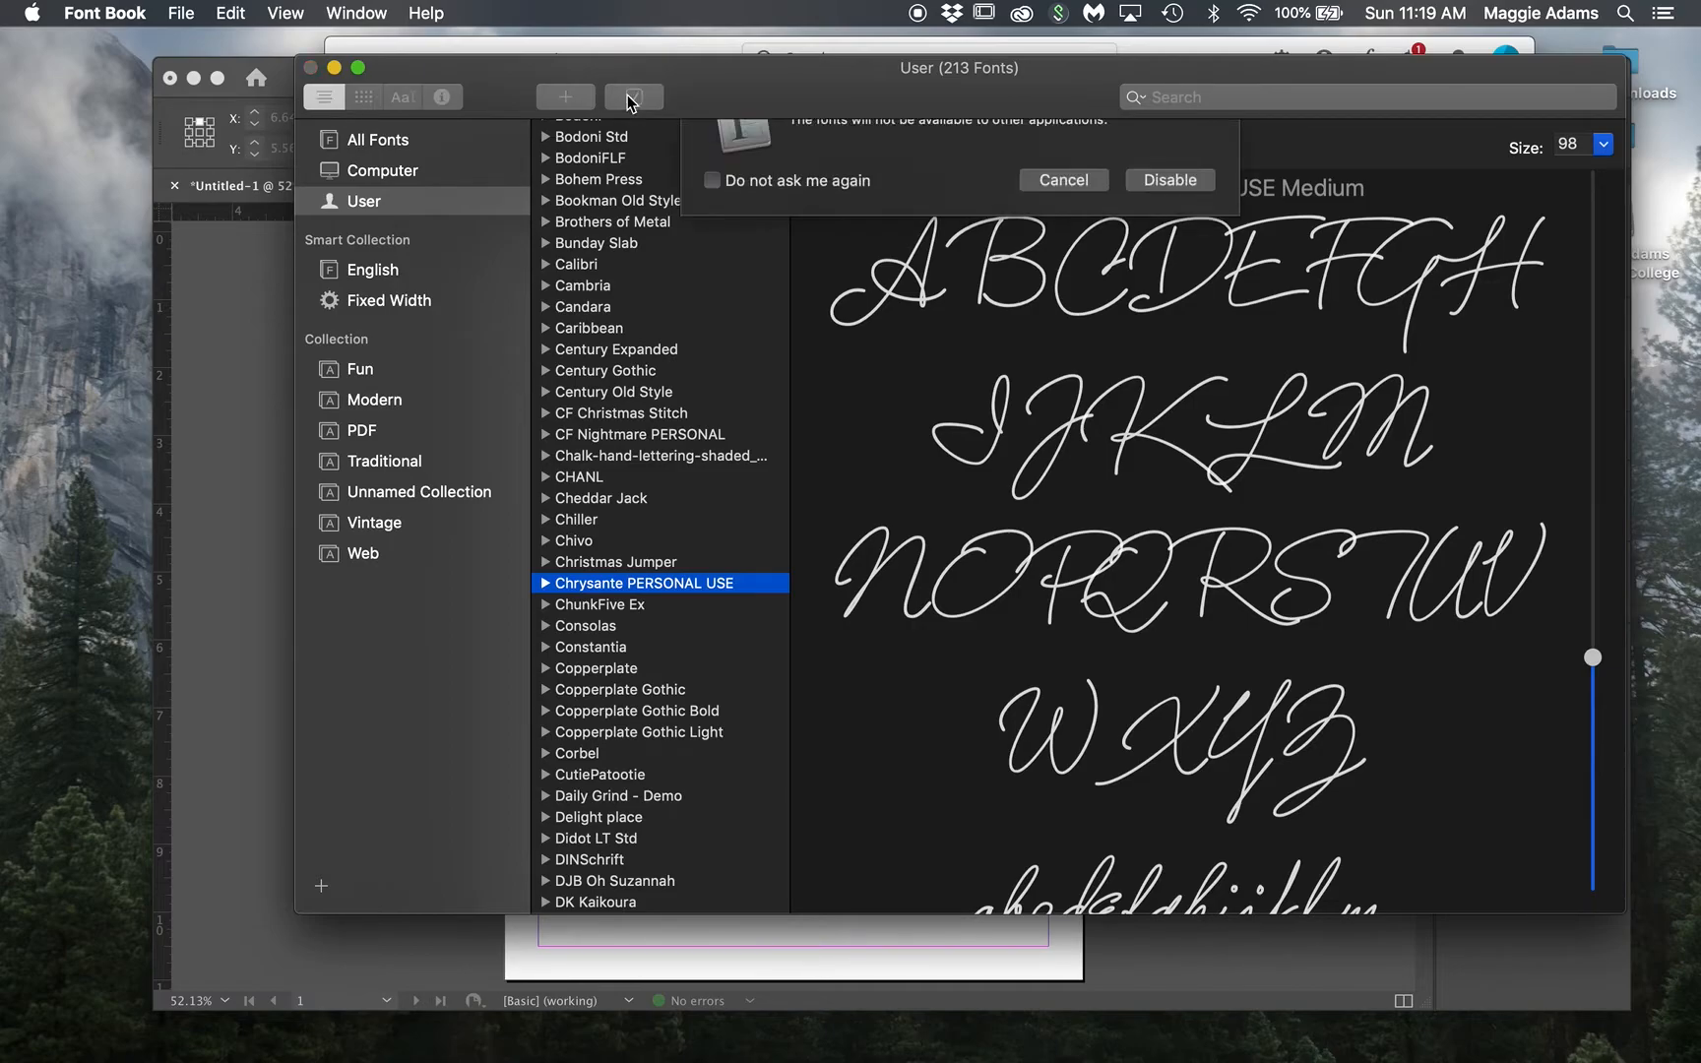
click(1206, 246)
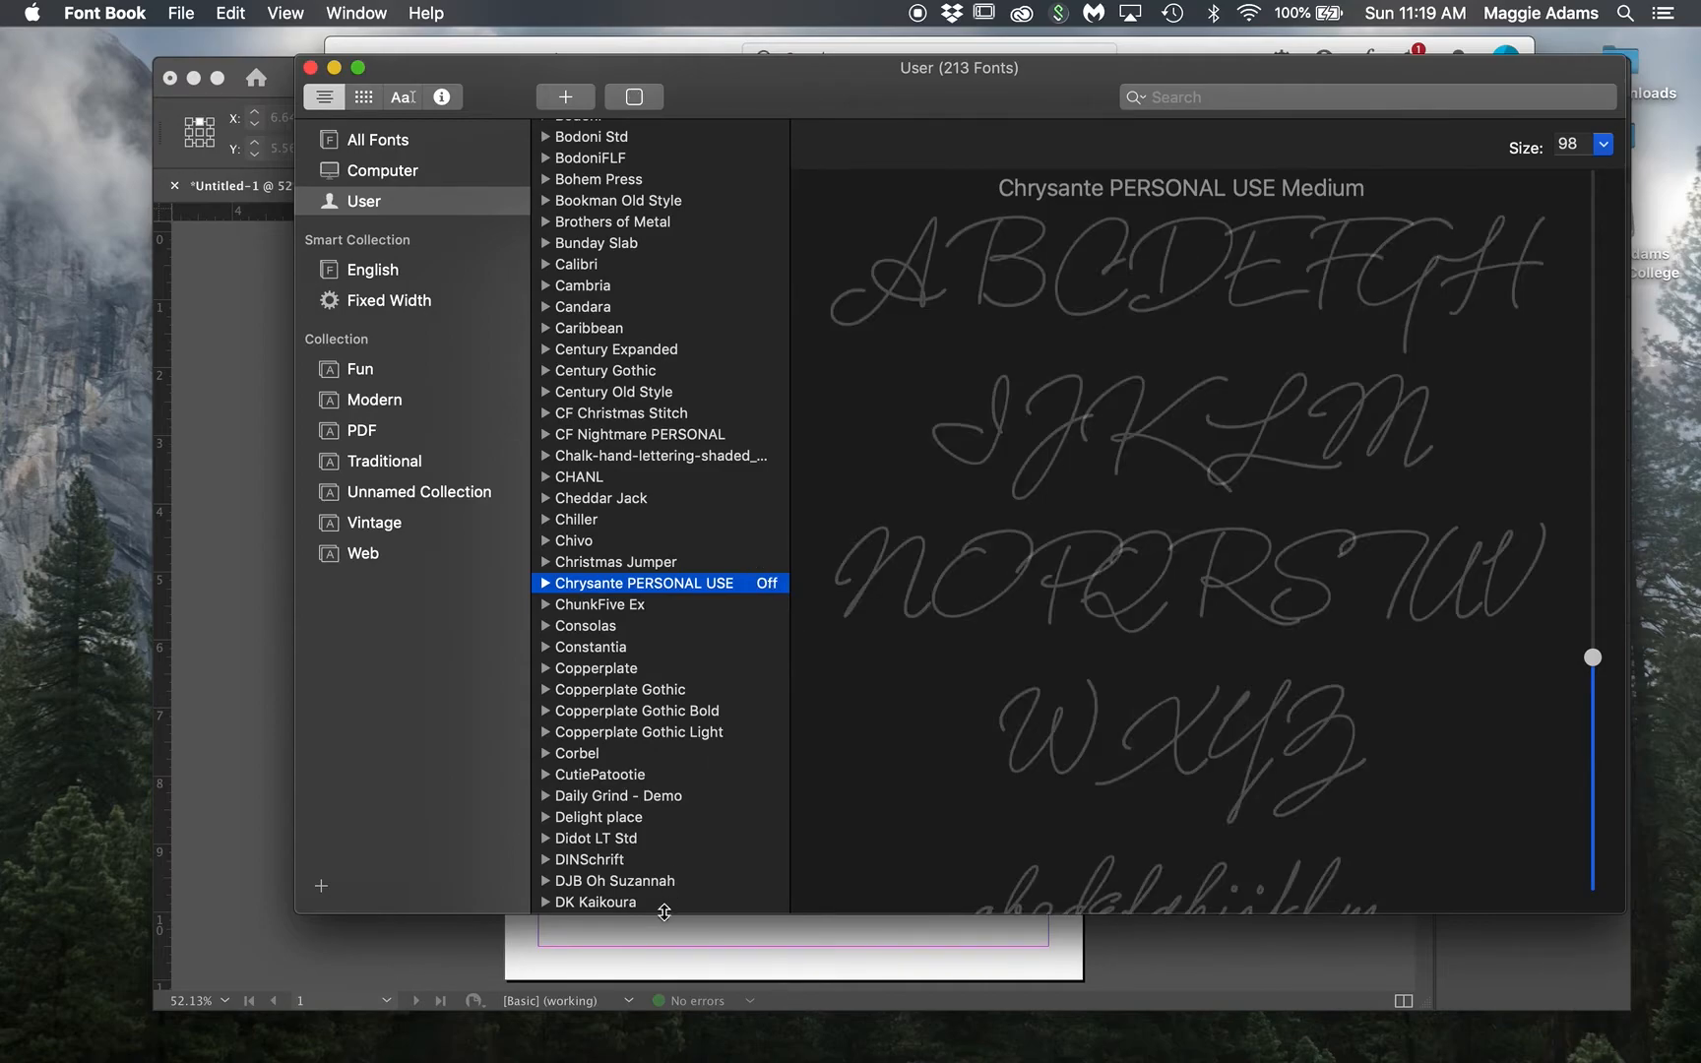
click(655, 945)
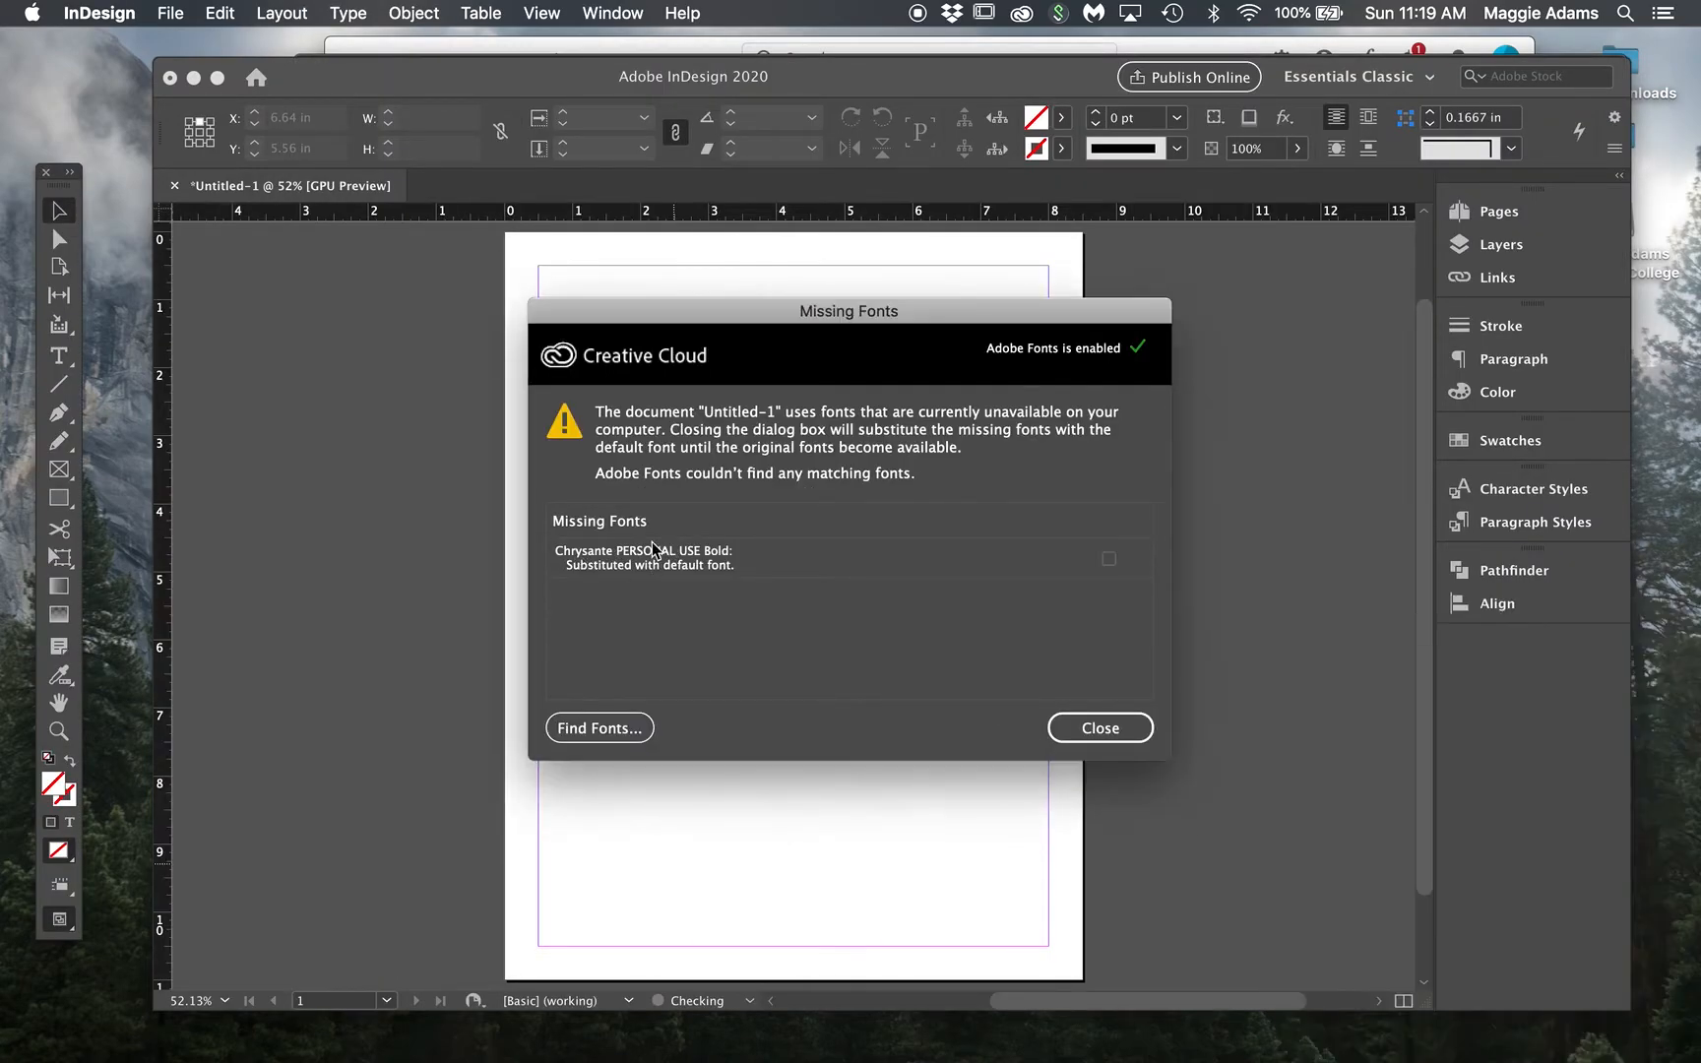
Step: Dismiss InDesign's Missing Fonts warning and switch to Font Book
click(1107, 733)
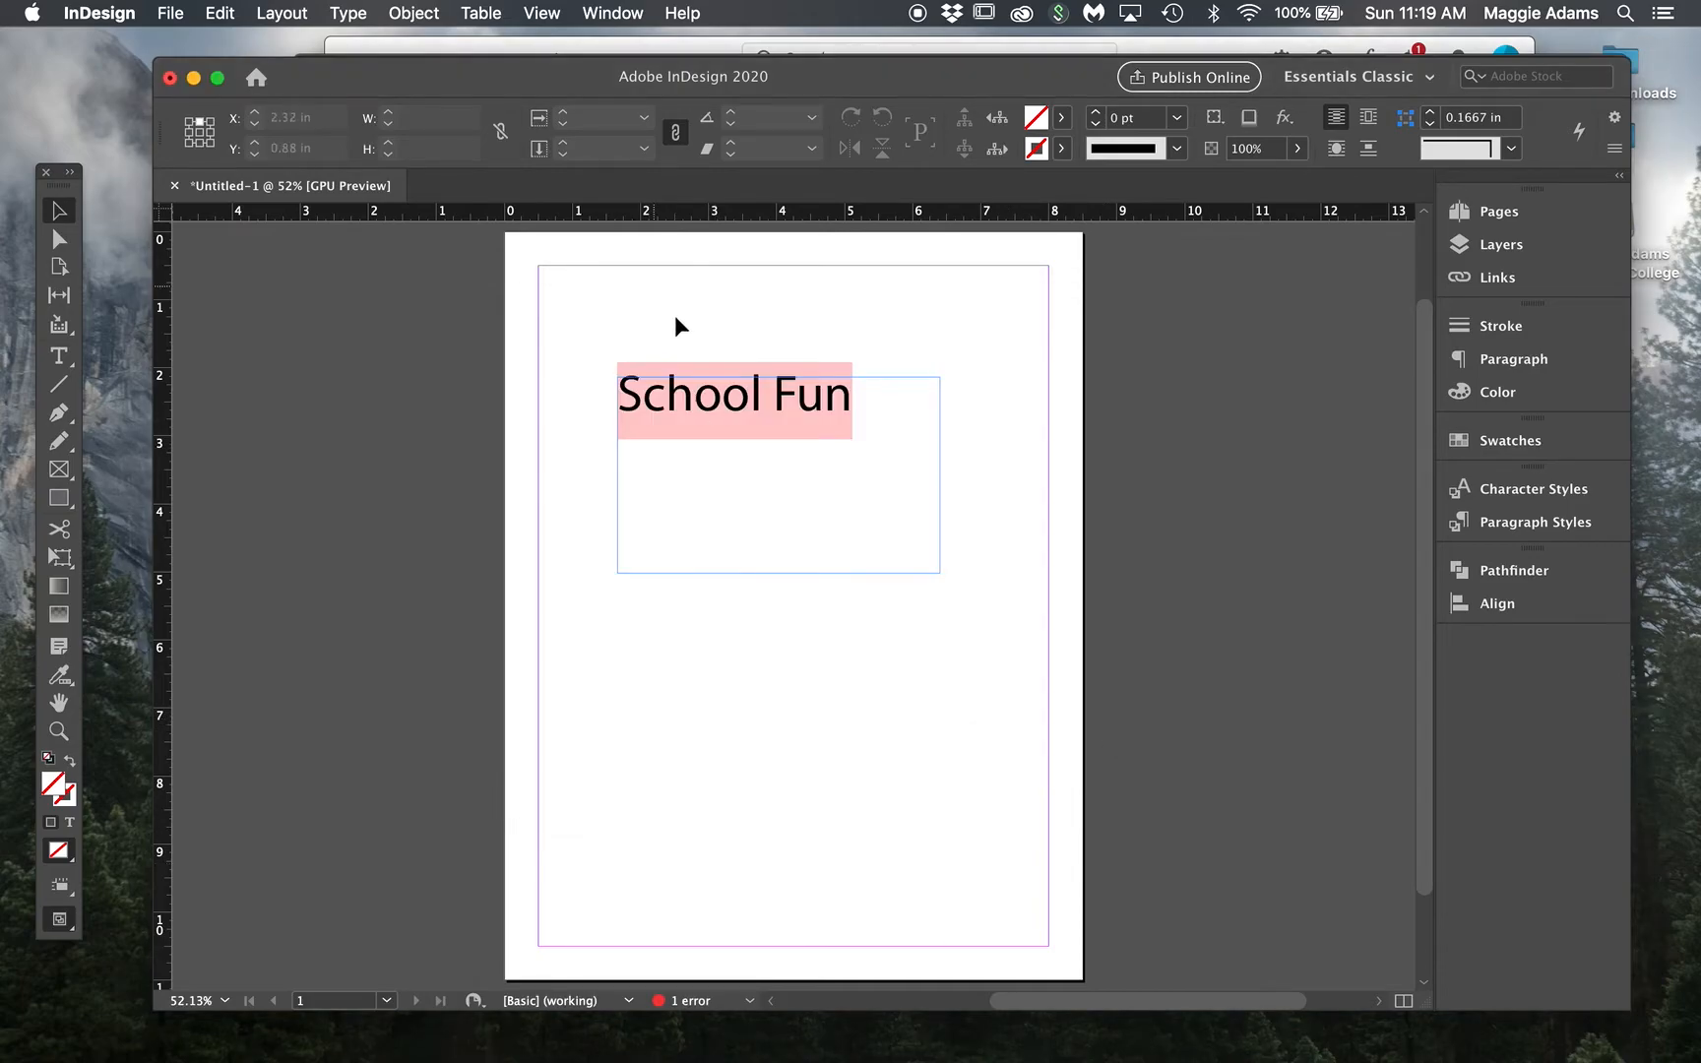
mouse_move(1169, 1060)
click(898, 1034)
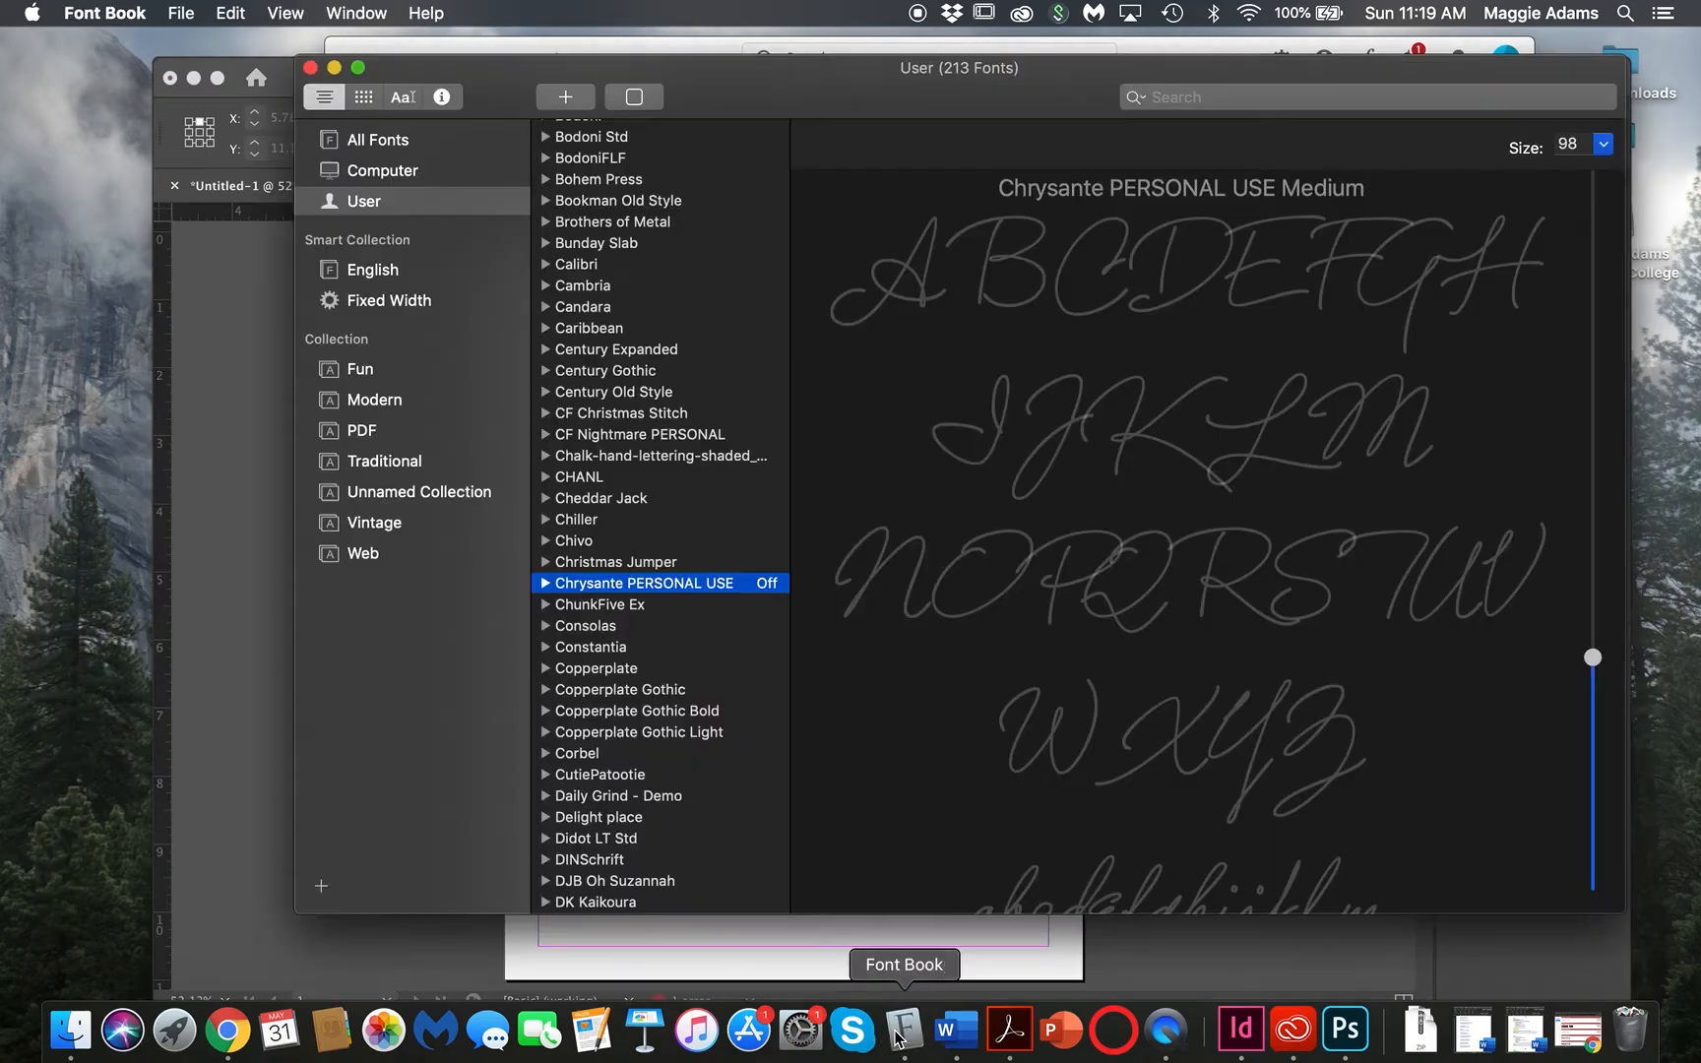
Step: Re-enable Chrysante PERSONAL USE in Font Book, leaving it enabled, and return to InDesign
click(634, 110)
click(635, 111)
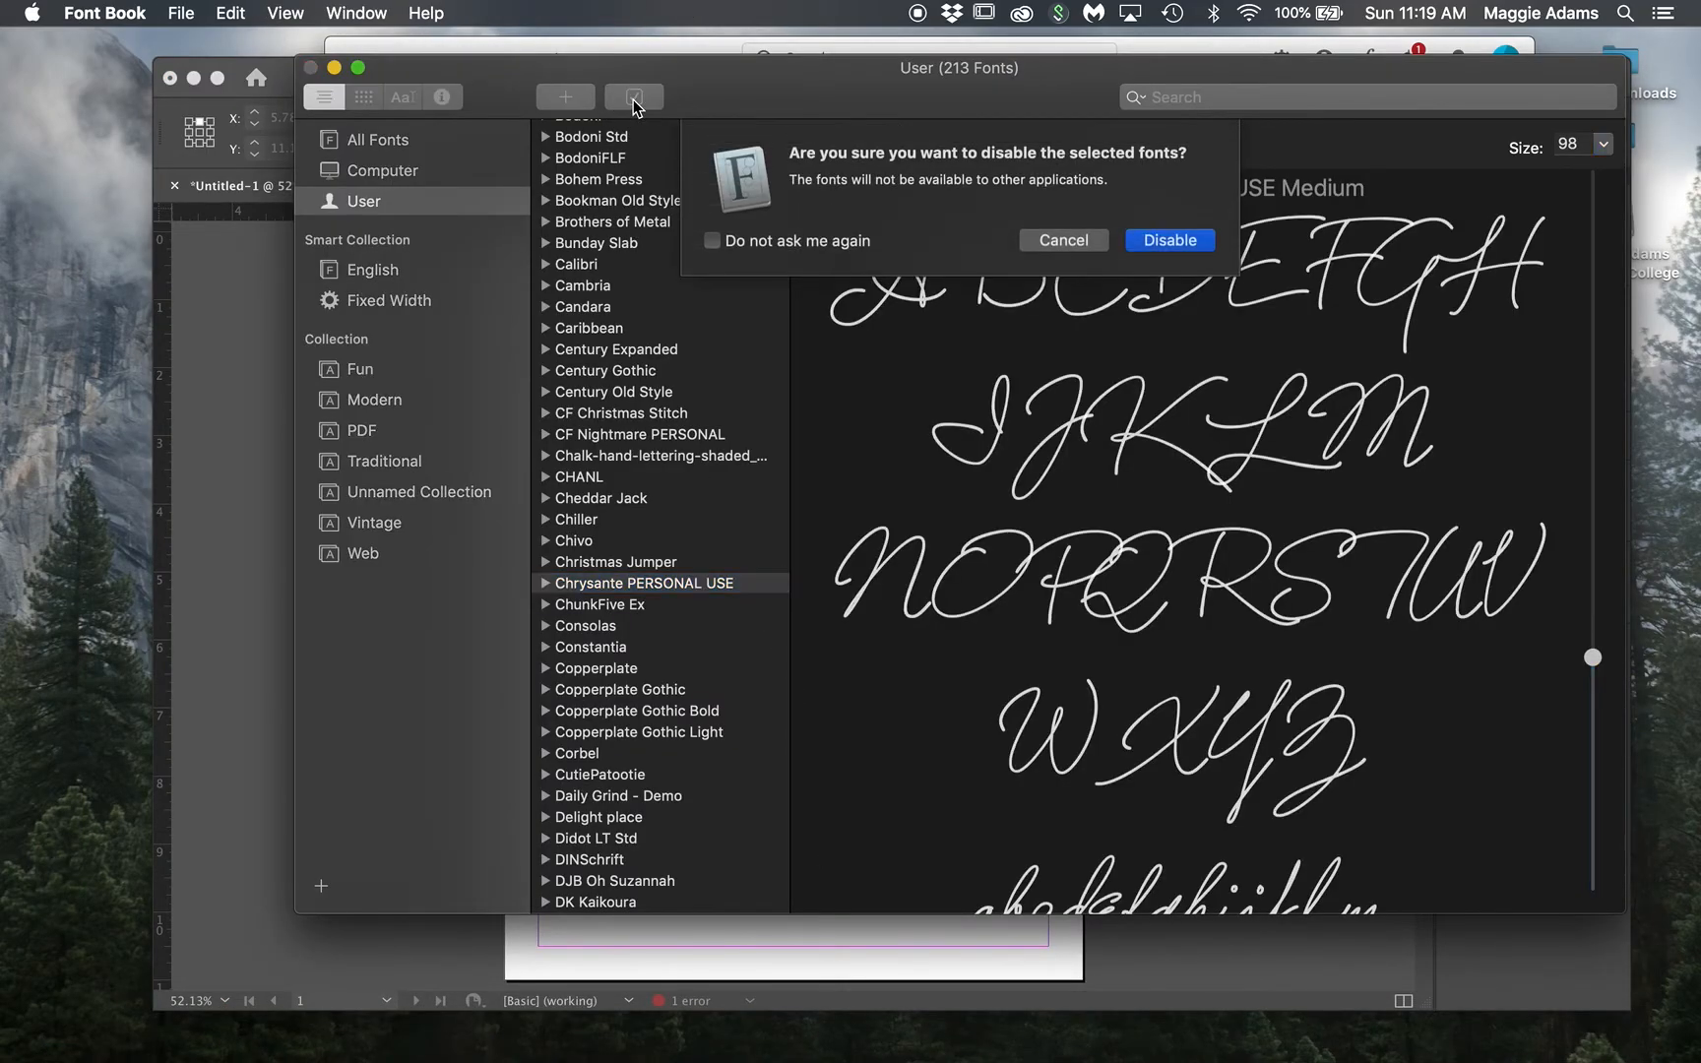
click(1167, 240)
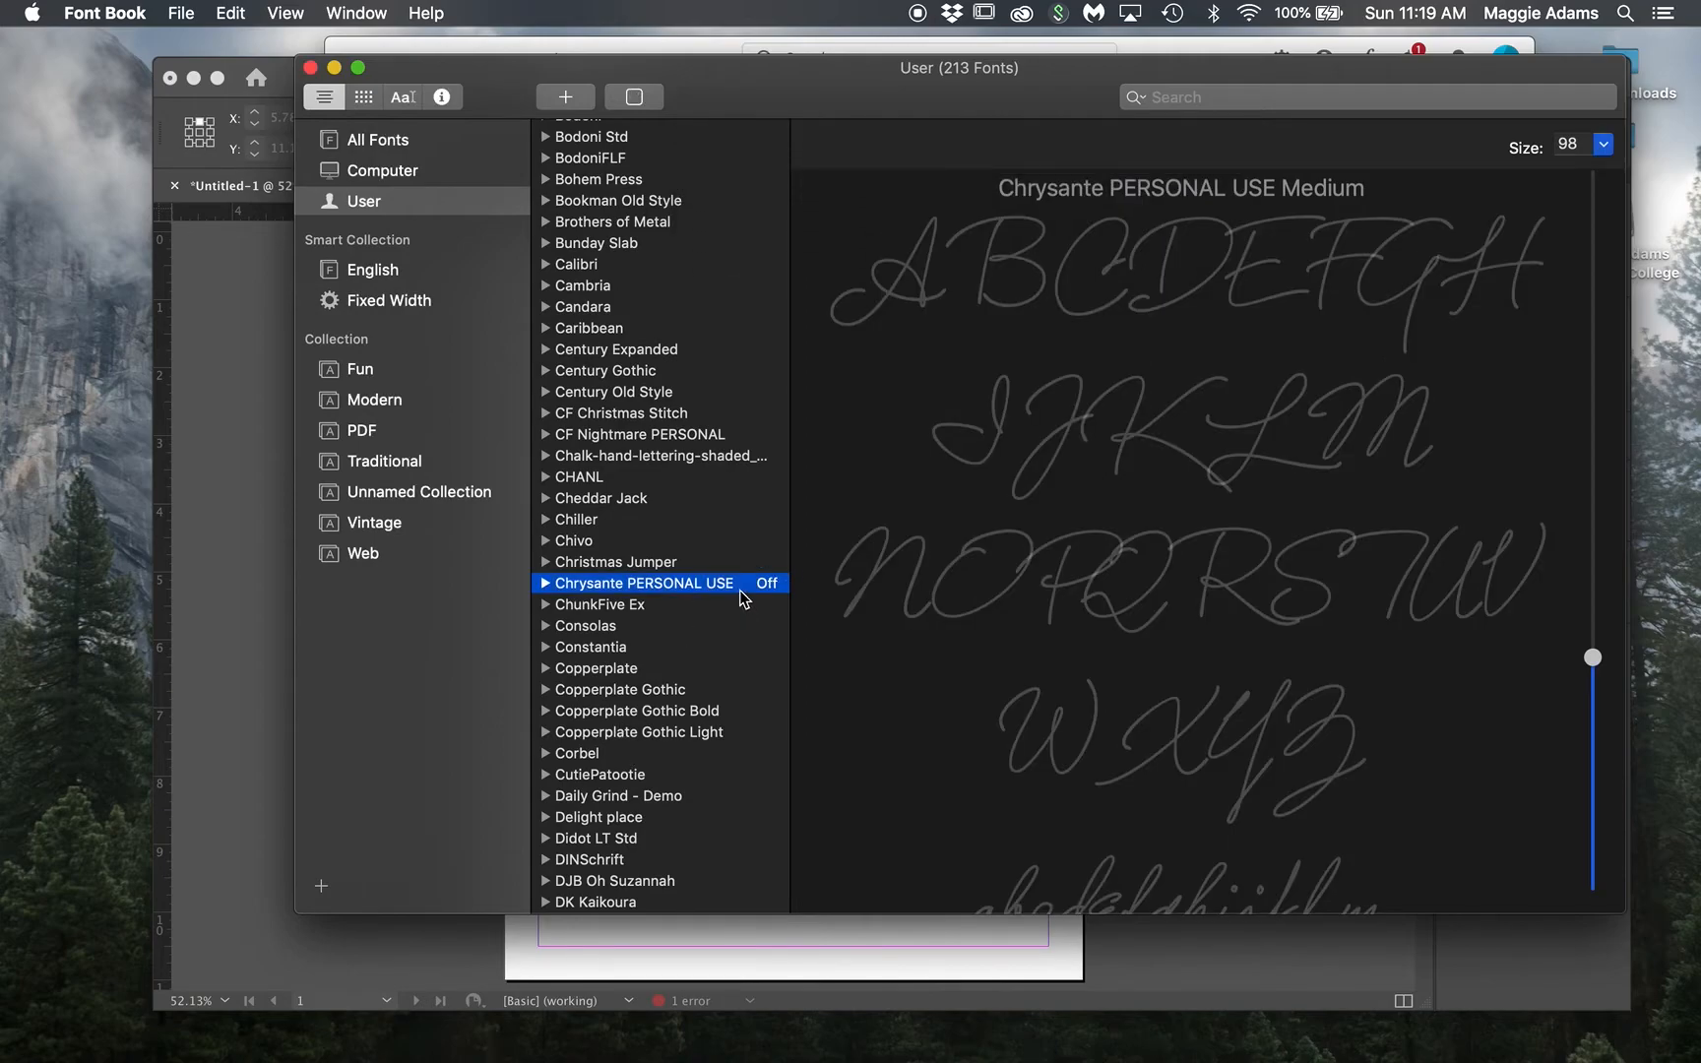
click(636, 98)
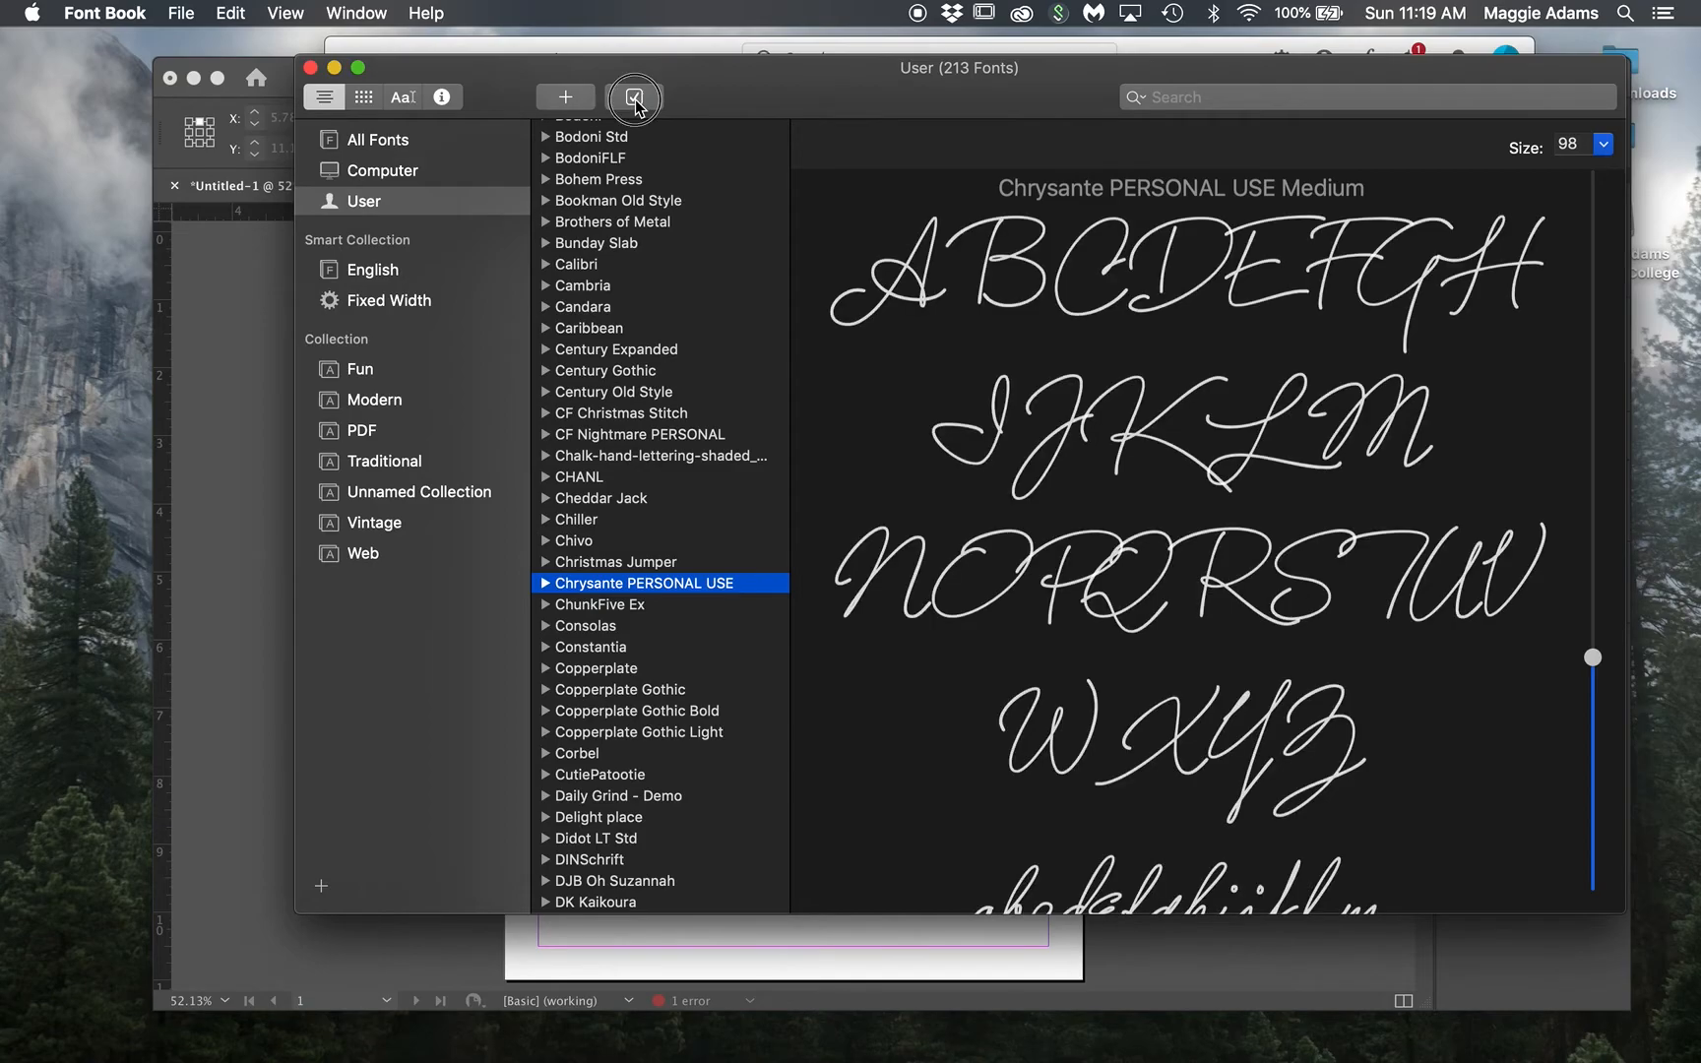
click(636, 98)
click(1061, 238)
click(274, 911)
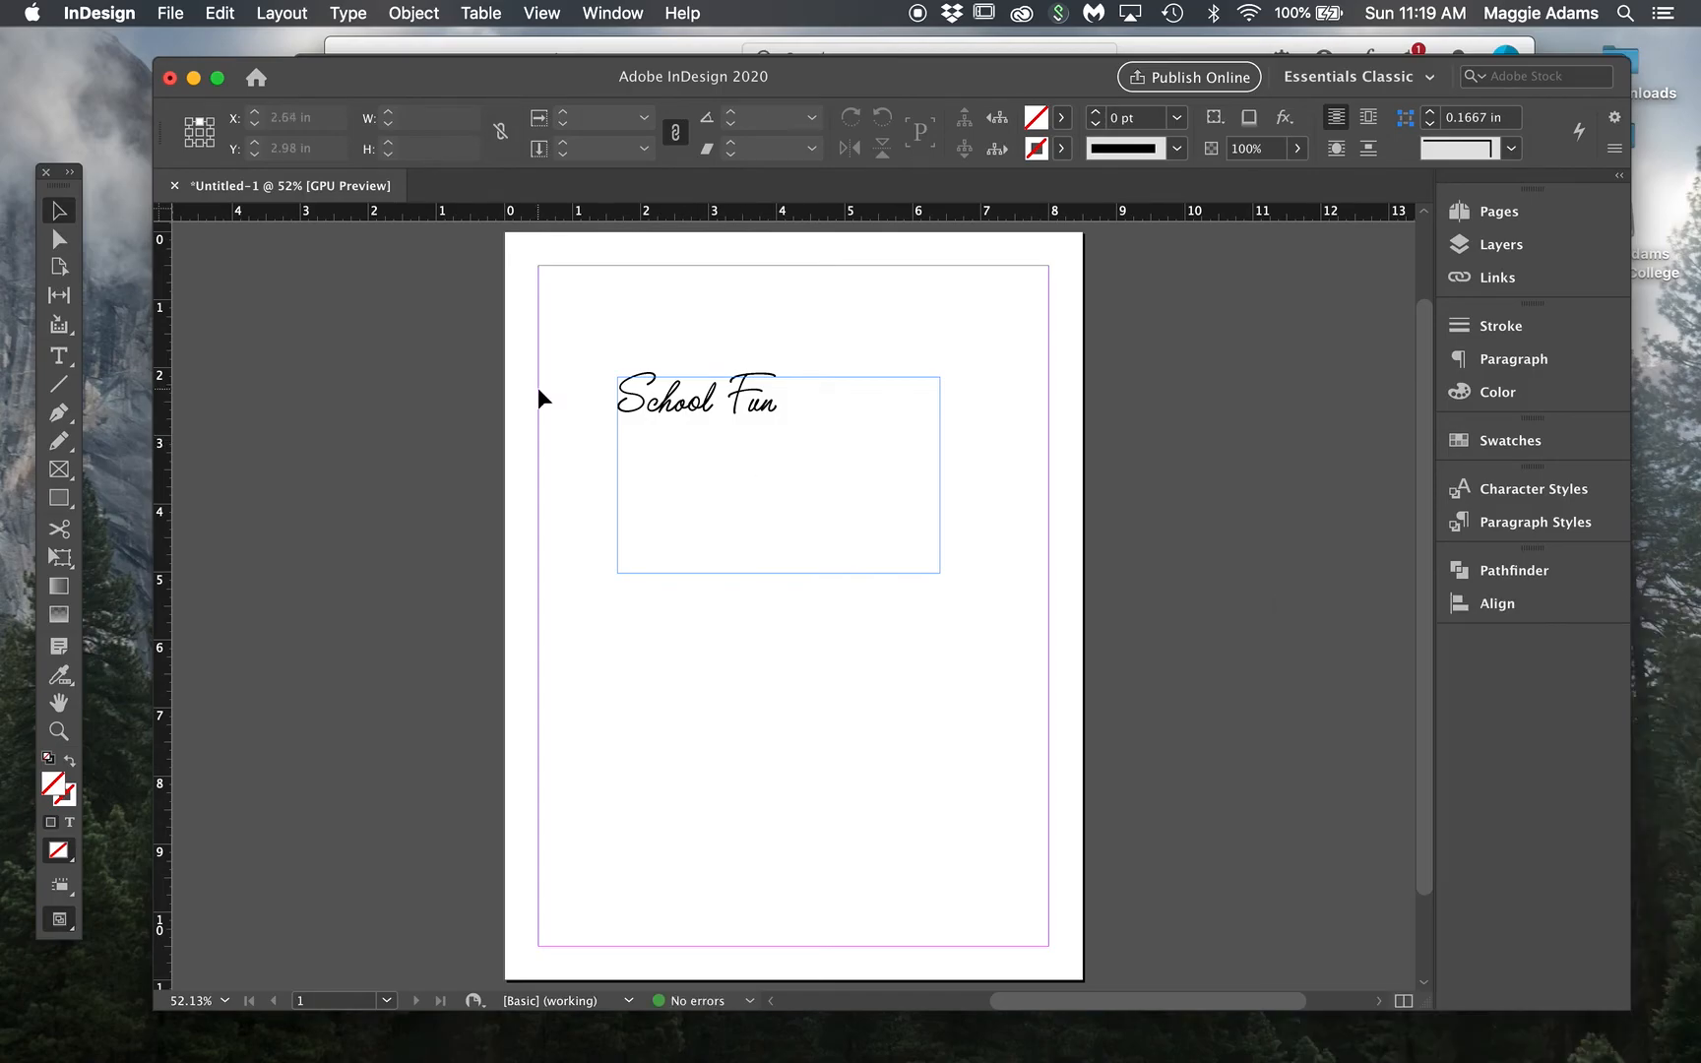
Step: Bring Chrome forward and scroll to the top of dafont.com's Script > Handwritten list
click(232, 1032)
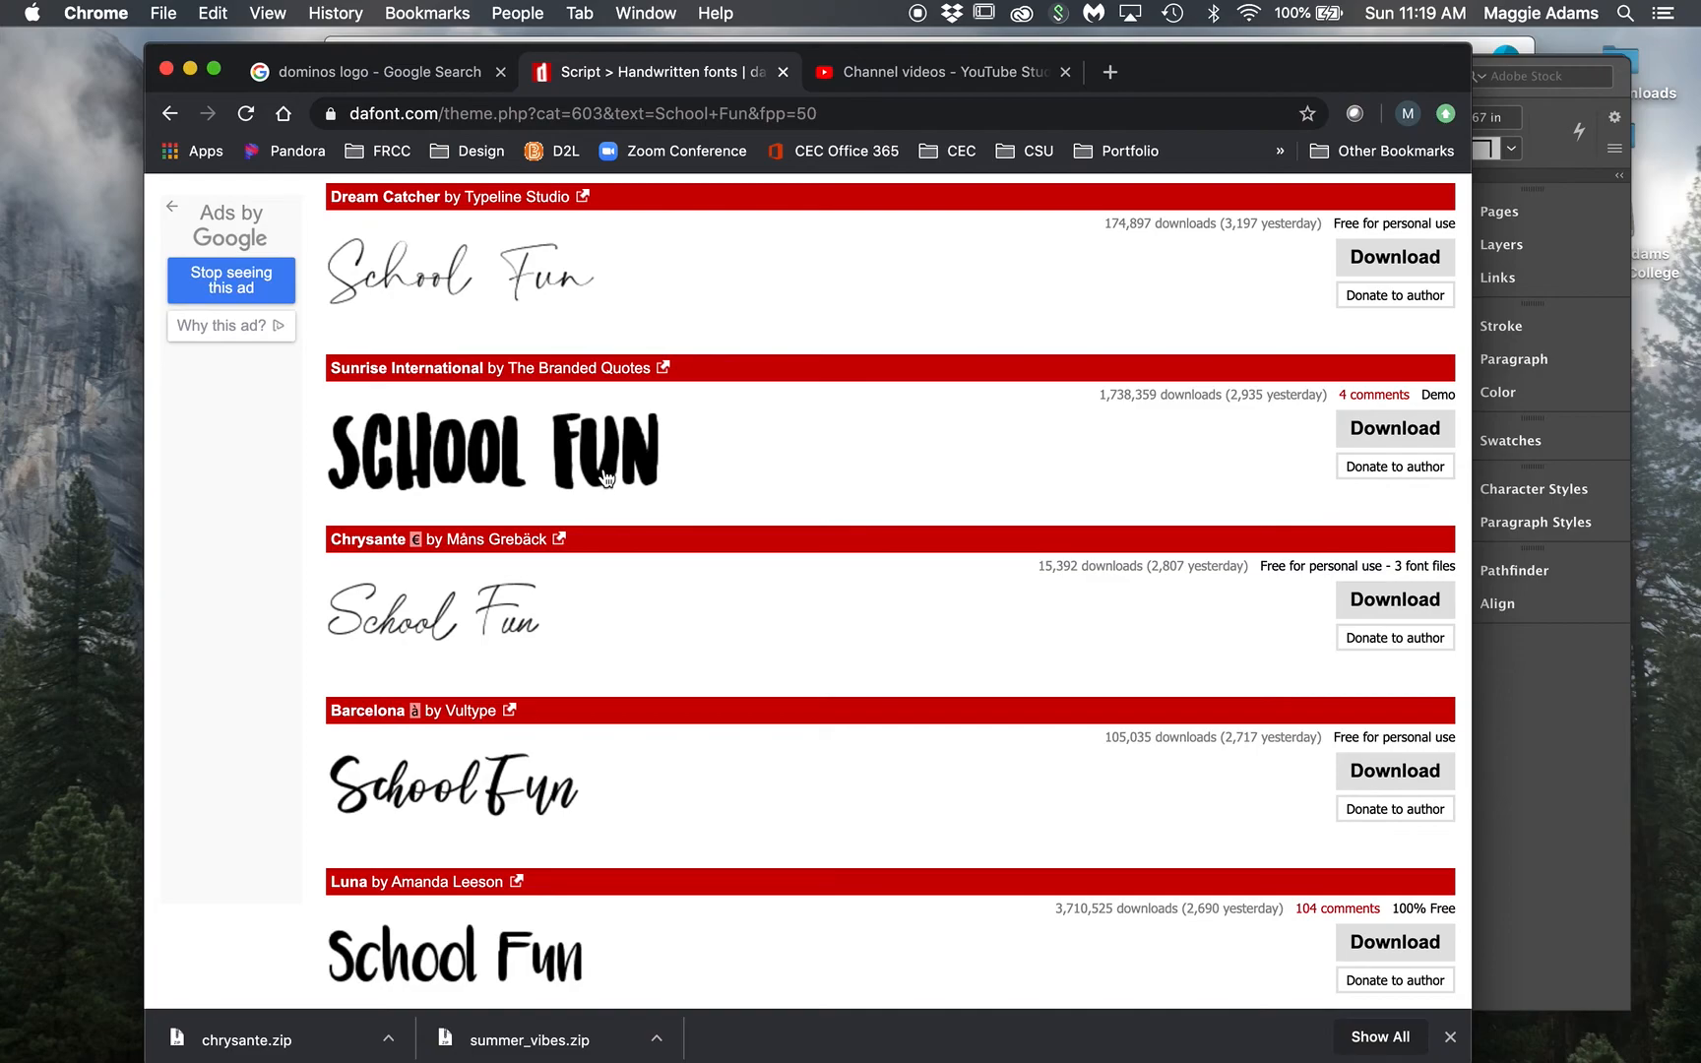
scroll(601, 482, up, 20)
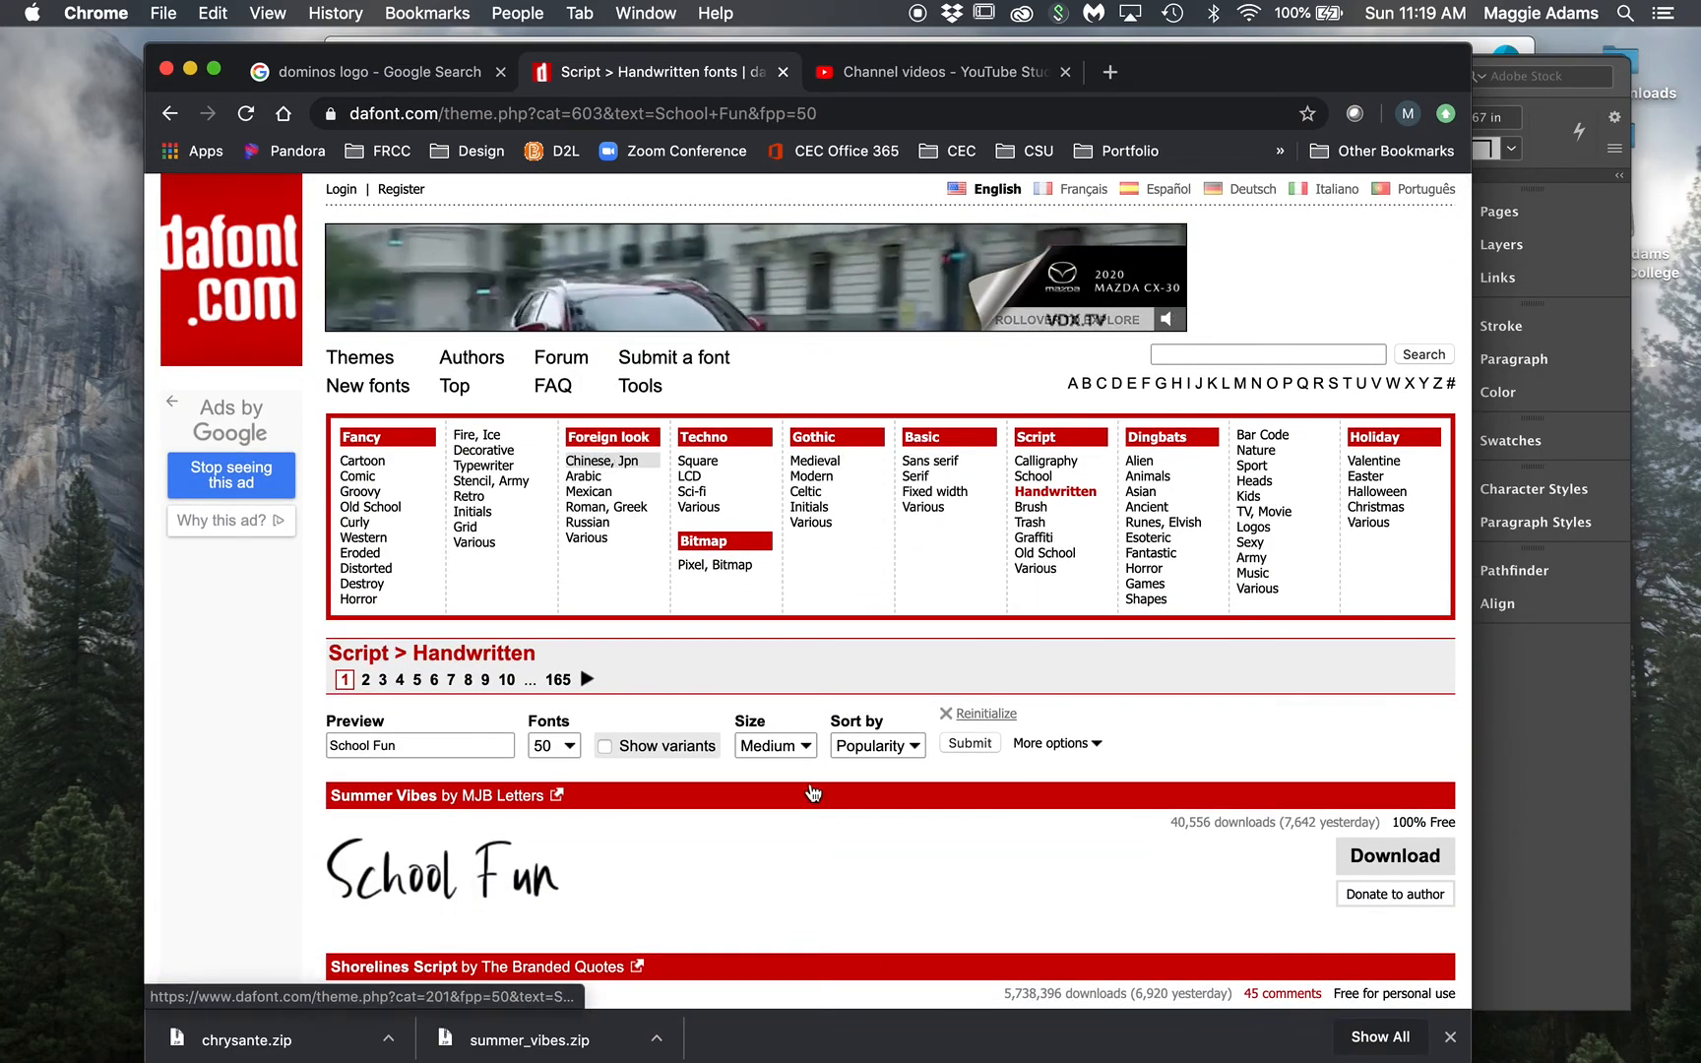
mouse_move(1280, 1055)
click(1208, 1042)
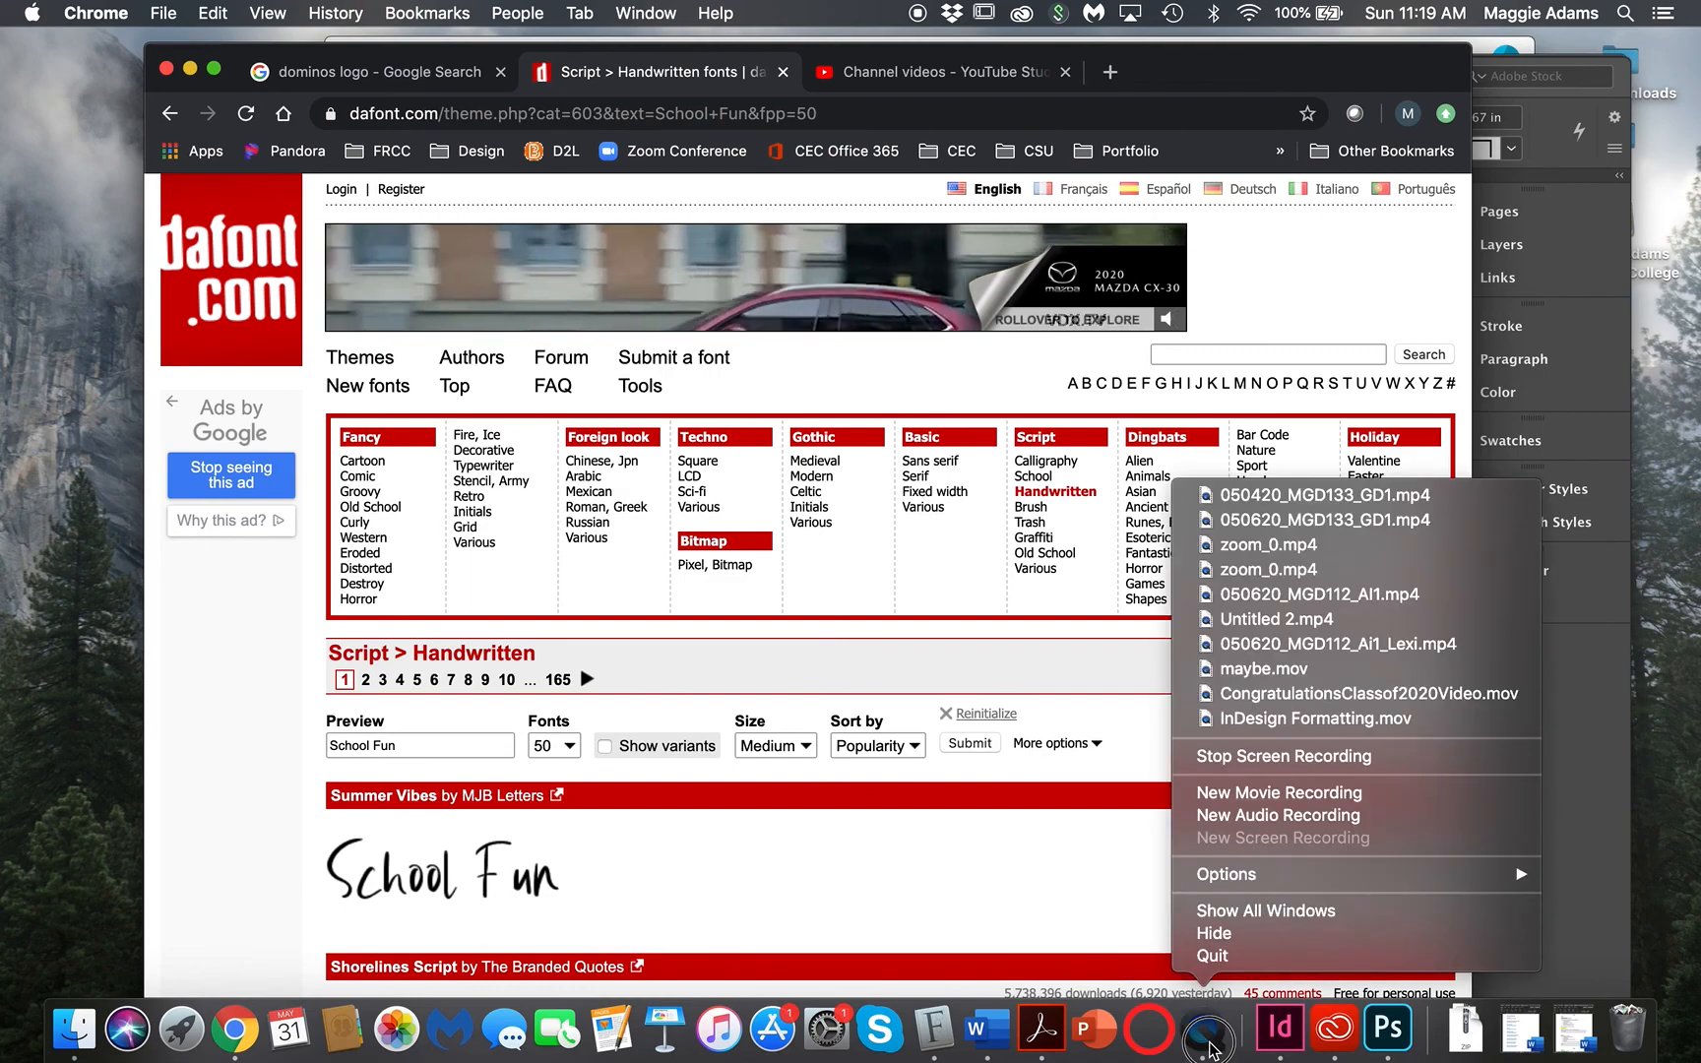